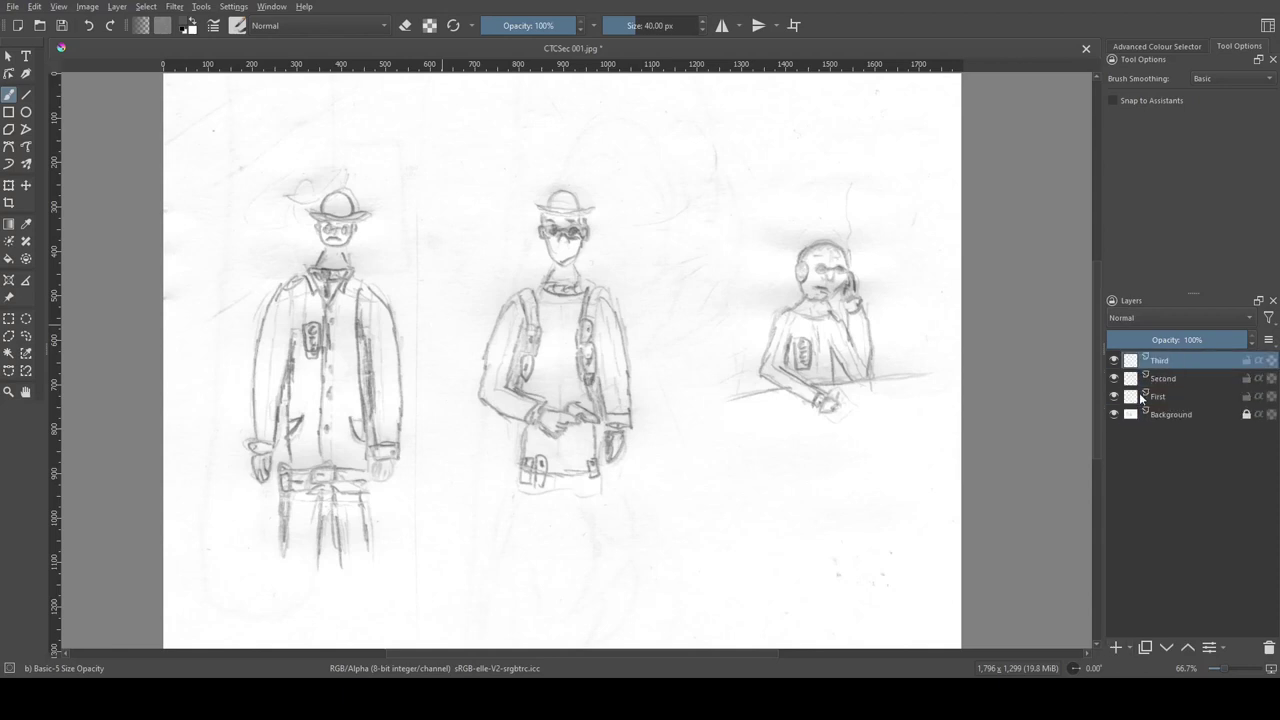
# Step: On the First layer, outline one sleeve of the leftmost figure in white and paint a brown belt across the waist
pyautogui.click(1150, 396)
pyautogui.press('1')
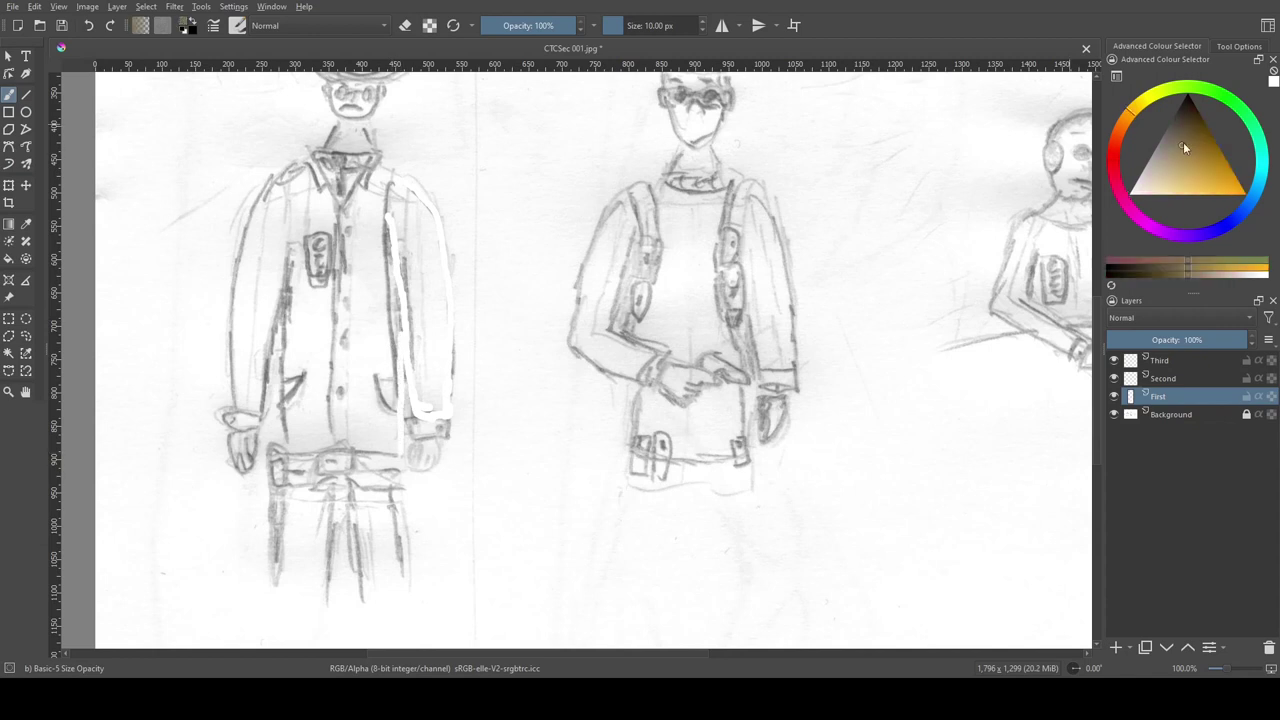
pyautogui.scroll(3, 560, 420)
pyautogui.press('[')
pyautogui.moveTo(515, 407)
pyautogui.mouseDown()
pyautogui.moveTo(651, 430)
pyautogui.moveTo(320, 455)
pyautogui.mouseUp()
pyautogui.moveTo(325, 415)
pyautogui.mouseDown()
pyautogui.moveTo(272, 452)
pyautogui.moveTo(600, 408)
pyautogui.moveTo(337, 440)
pyautogui.mouseUp()
pyautogui.press('e')
pyautogui.press('e')
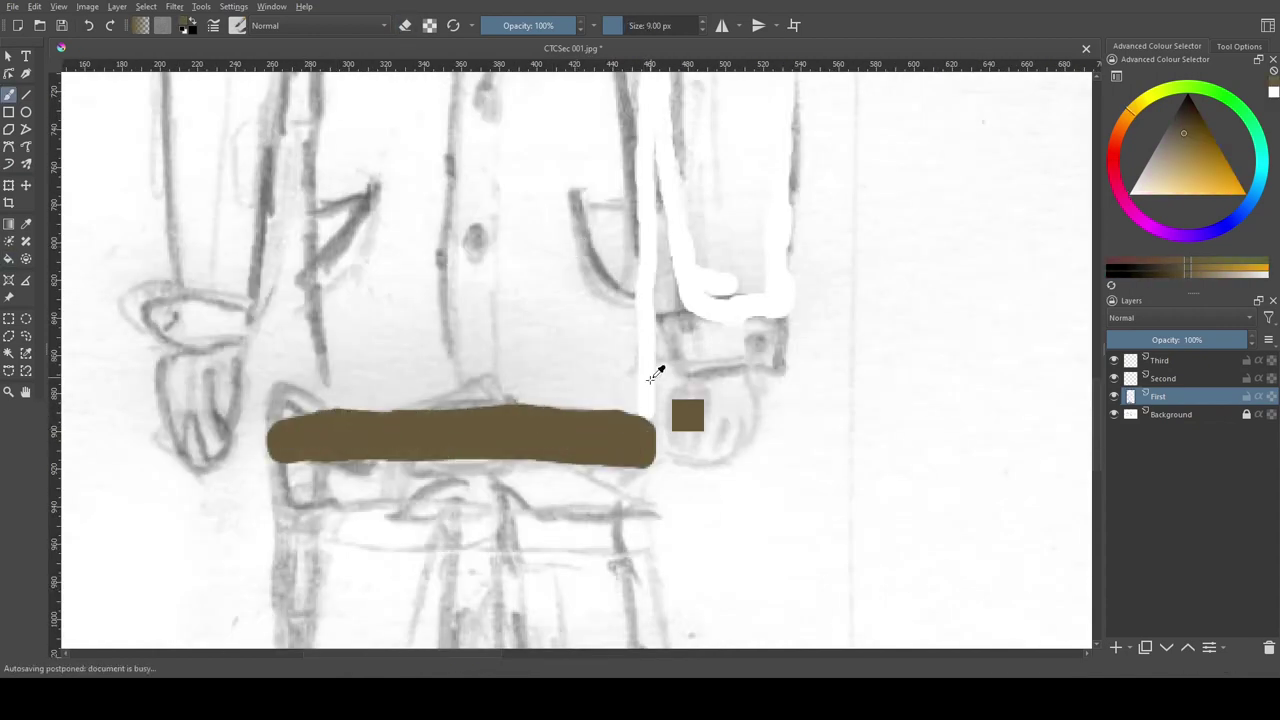
# Step: Outline the leftmost figure's other sleeve and the cuffs in white with the brush in Behind mode
pyautogui.keyDown('ctrl'); pyautogui.click(657, 366); pyautogui.keyUp('ctrl')
pyautogui.hotkey('alt', 'shift', 'q')
pyautogui.scroll(5, 591, 273)
pyautogui.scroll(3, 591, 273)
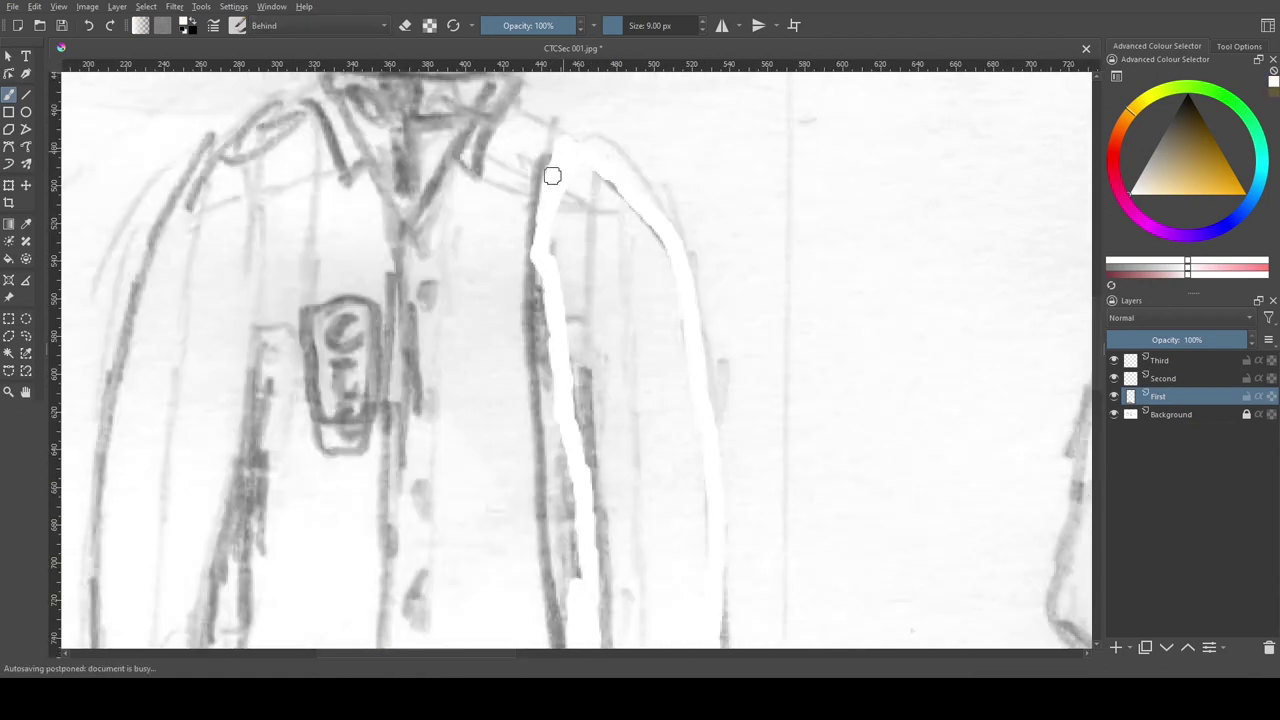
pyautogui.hscroll(-3, 380, 180)
pyautogui.scroll(-5, 457, 217)
pyautogui.scroll(-4, 457, 217)
pyautogui.moveTo(535, 332); pyautogui.dragTo(495, 348)
pyautogui.hscroll(3, 763, 406)
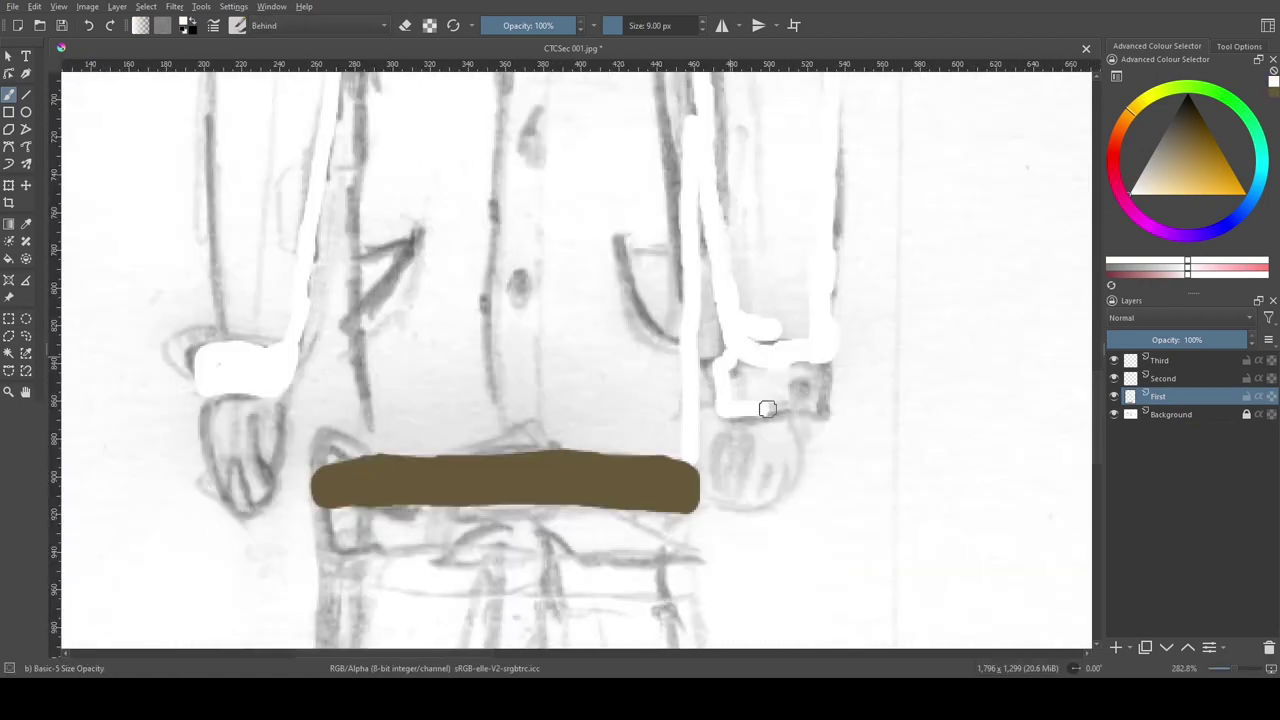
# Step: Outline the coat's shoulder and V-shaped collar opening in white at 9 px
pyautogui.hscroll(-2, 334, 414)
pyautogui.scroll(1, 334, 414)
pyautogui.scroll(5, 351, 243)
pyautogui.scroll(4, 351, 243)
pyautogui.hscroll(2, 351, 243)
pyautogui.scroll(1, 345, 245)
pyautogui.moveTo(345, 245); pyautogui.dragTo(622, 236)
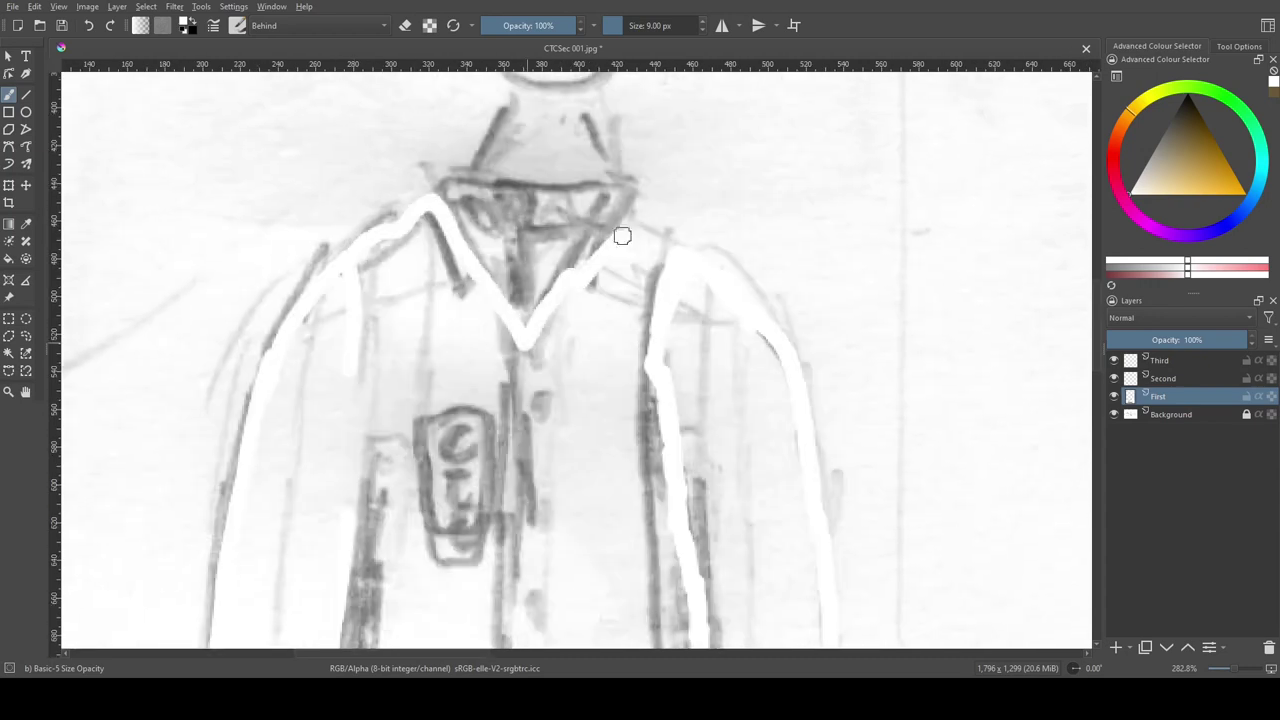
# Step: Fill the coat's torso and the first sleeve area with white
pyautogui.scroll(-5, 351, 380)
pyautogui.scroll(1, 437, 286)
pyautogui.click(440, 320)
pyautogui.press('b')
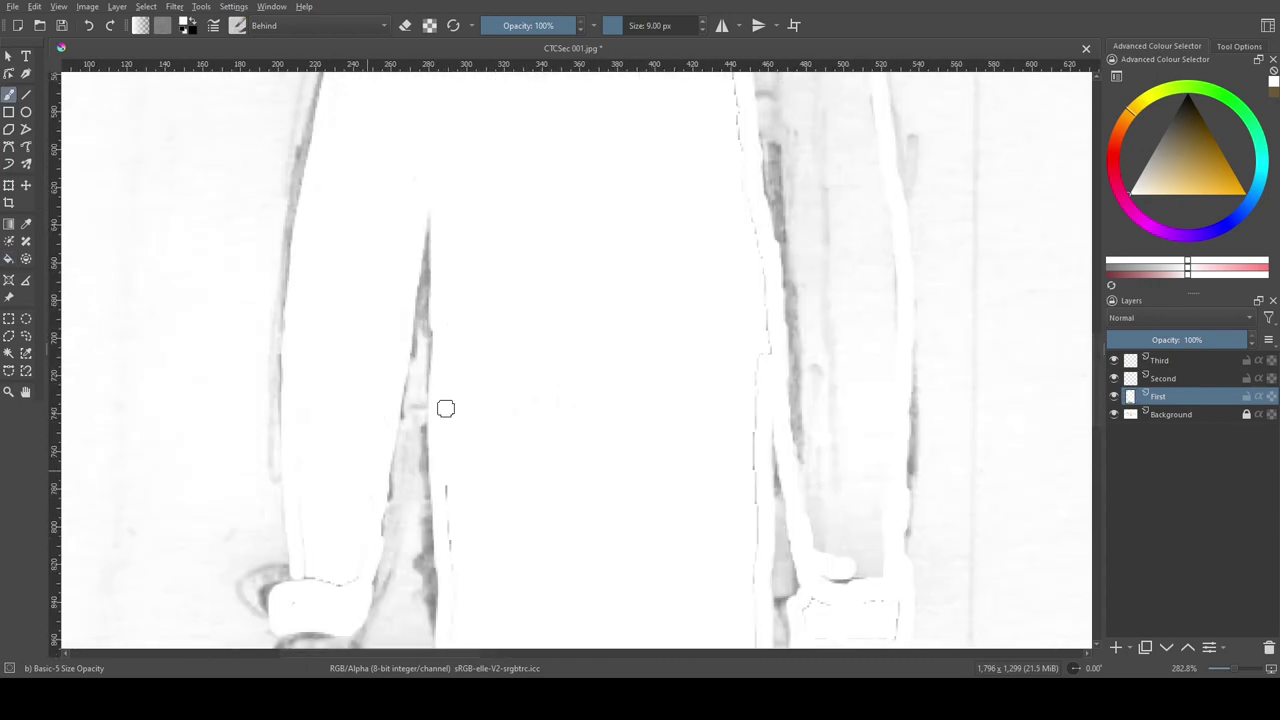
# Step: Extend the white up to the neckline and fill the collar area and the remaining sleeve with white
pyautogui.scroll(-2, 788, 339)
pyautogui.scroll(8, 700, 345)
pyautogui.hscroll(1, 603, 357)
pyautogui.press('f')
pyautogui.click(497, 334)
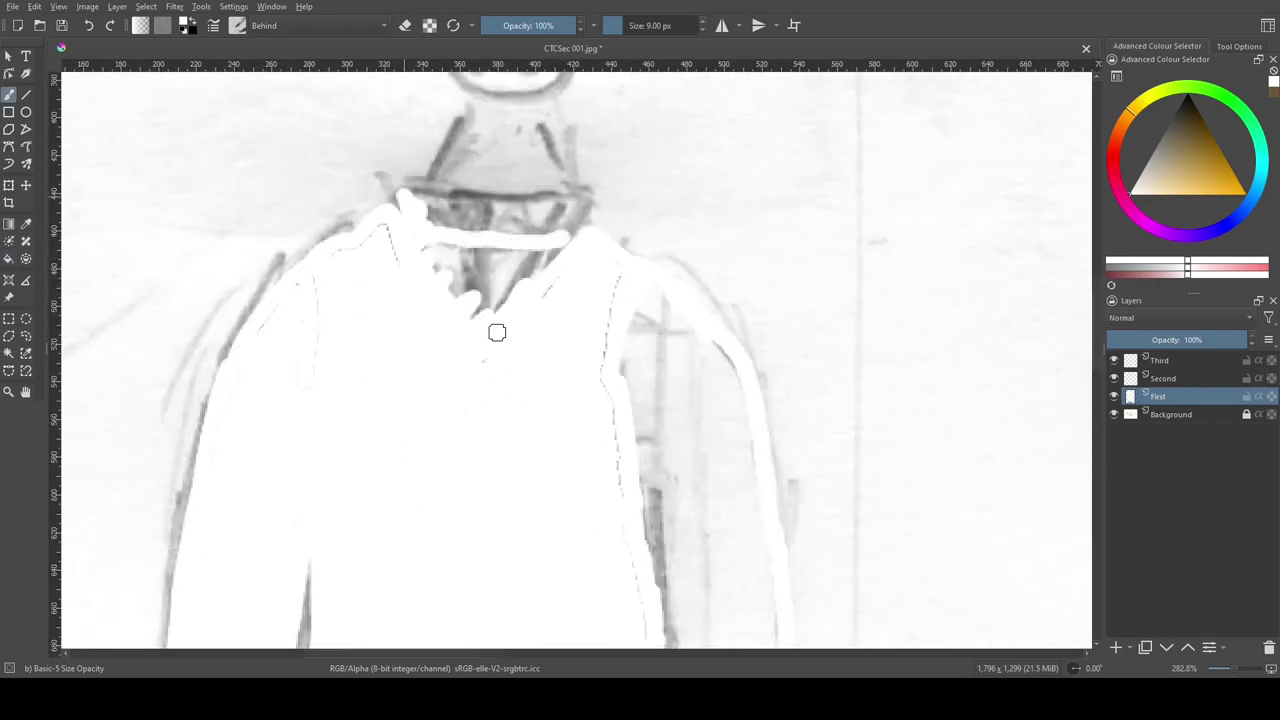
pyautogui.click(690, 430)
pyautogui.press('b')
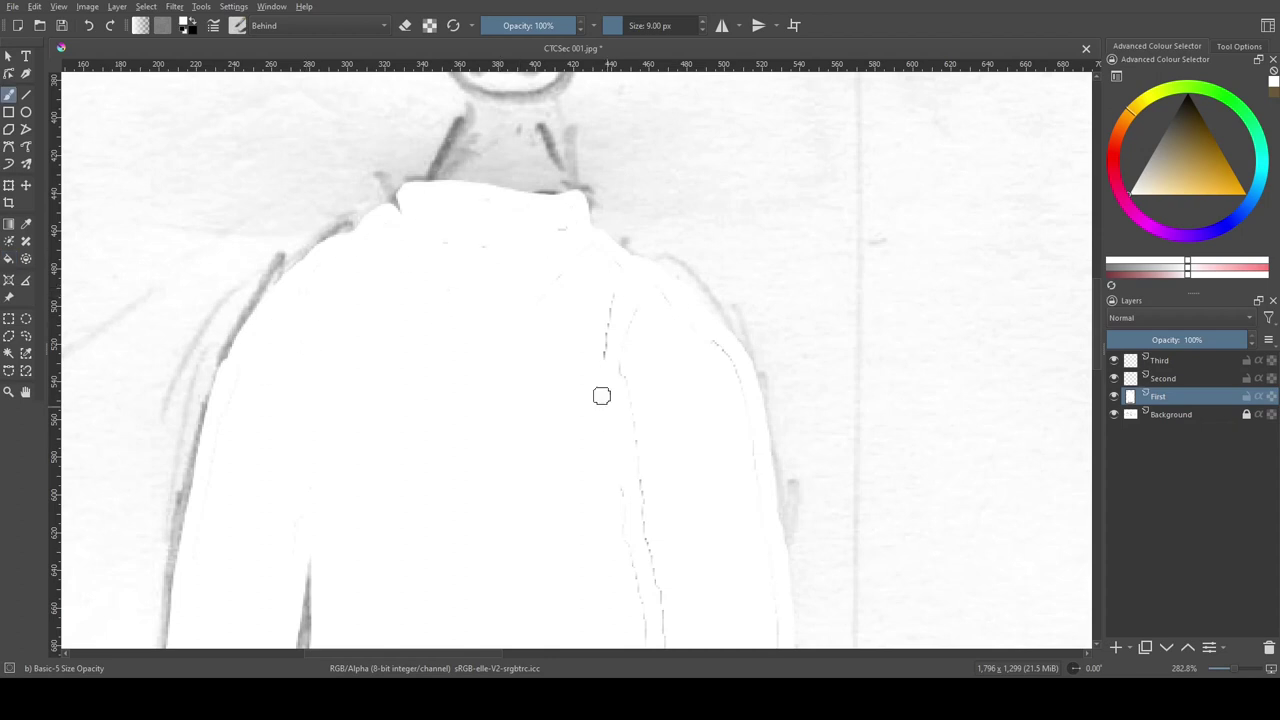
# Step: Paint the coat's hem white below the belt and both trouser legs light grey
pyautogui.scroll(-5, 601, 396)
pyautogui.hscroll(1, 553, 473)
pyautogui.scroll(-3, 645, 180)
pyautogui.hscroll(-1, 645, 180)
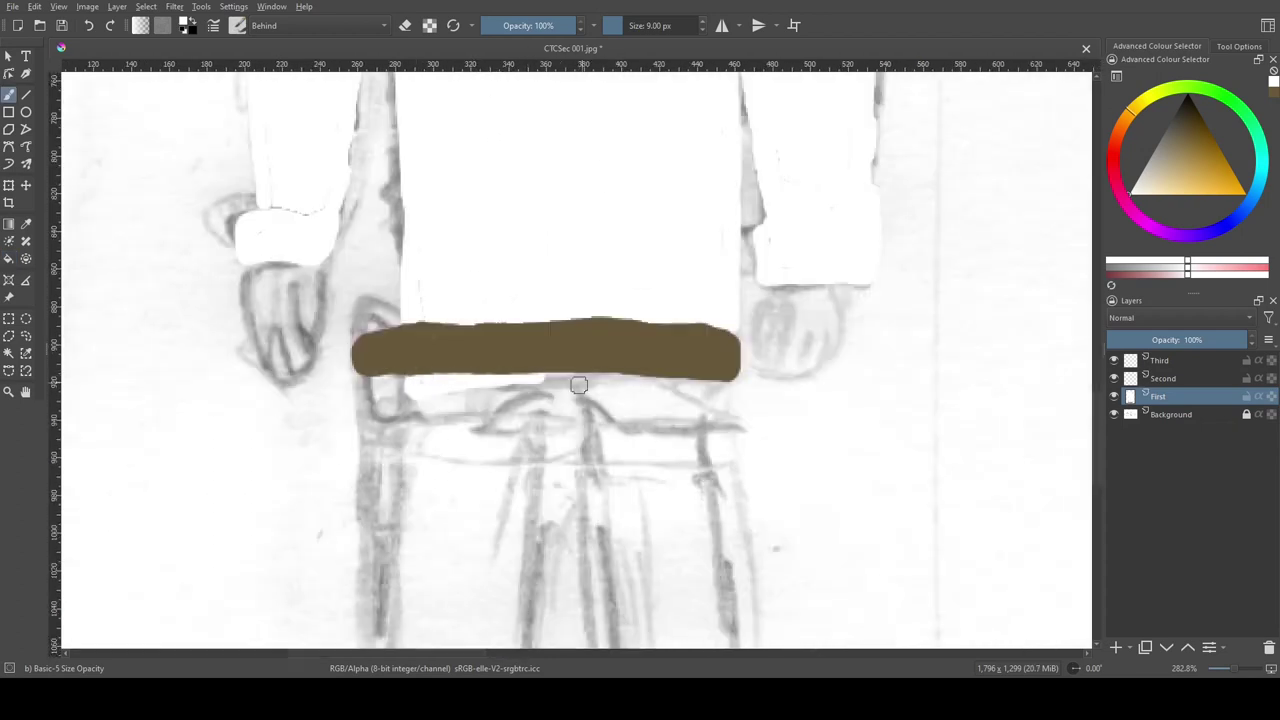
pyautogui.hscroll(-1, 714, 386)
pyautogui.moveTo(371, 397); pyautogui.dragTo(480, 469)
pyautogui.scroll(-3, 480, 469)
pyautogui.hscroll(1, 480, 469)
pyautogui.moveTo(486, 271)
pyautogui.mouseDown()
pyautogui.moveTo(554, 537)
pyautogui.moveTo(443, 300)
pyautogui.moveTo(429, 563)
pyautogui.moveTo(400, 548)
pyautogui.mouseUp()
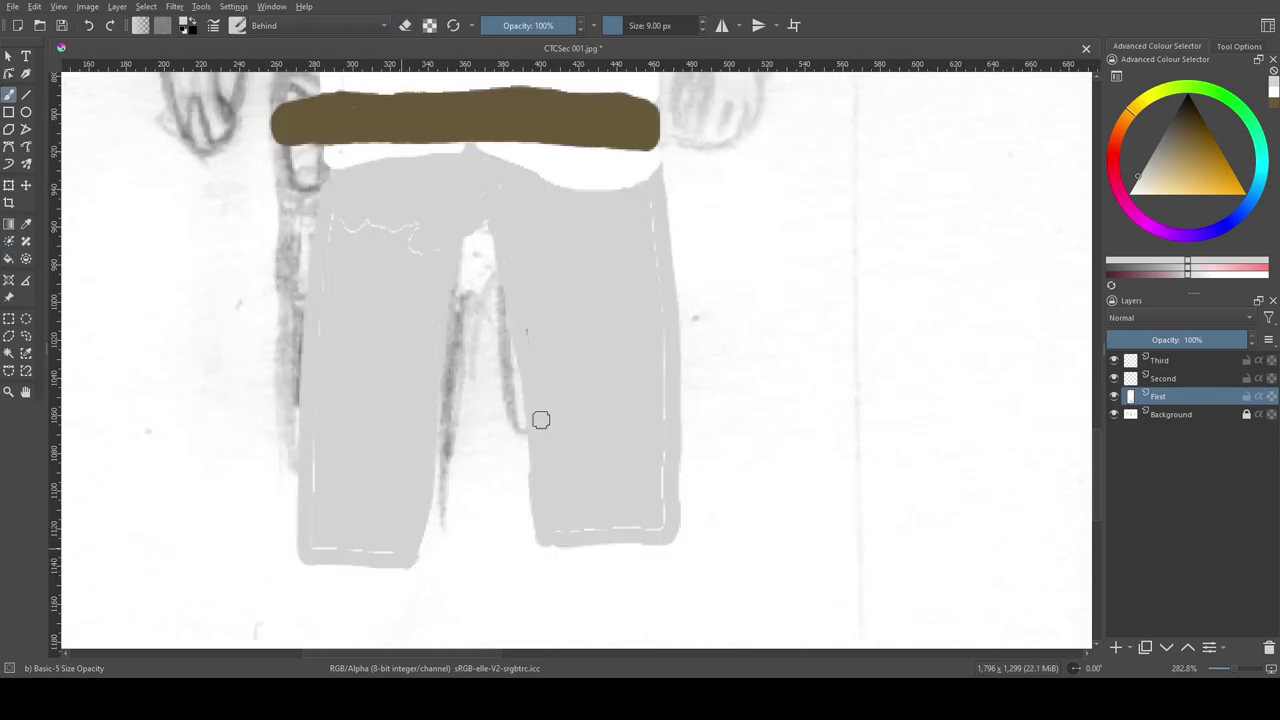
# Step: Draw thin grey cuff lines on the sleeves with a 2 px brush in Normal mode and trim the edges with the eraser
pyautogui.scroll(5, 661, 227)
pyautogui.hscroll(-1, 661, 227)
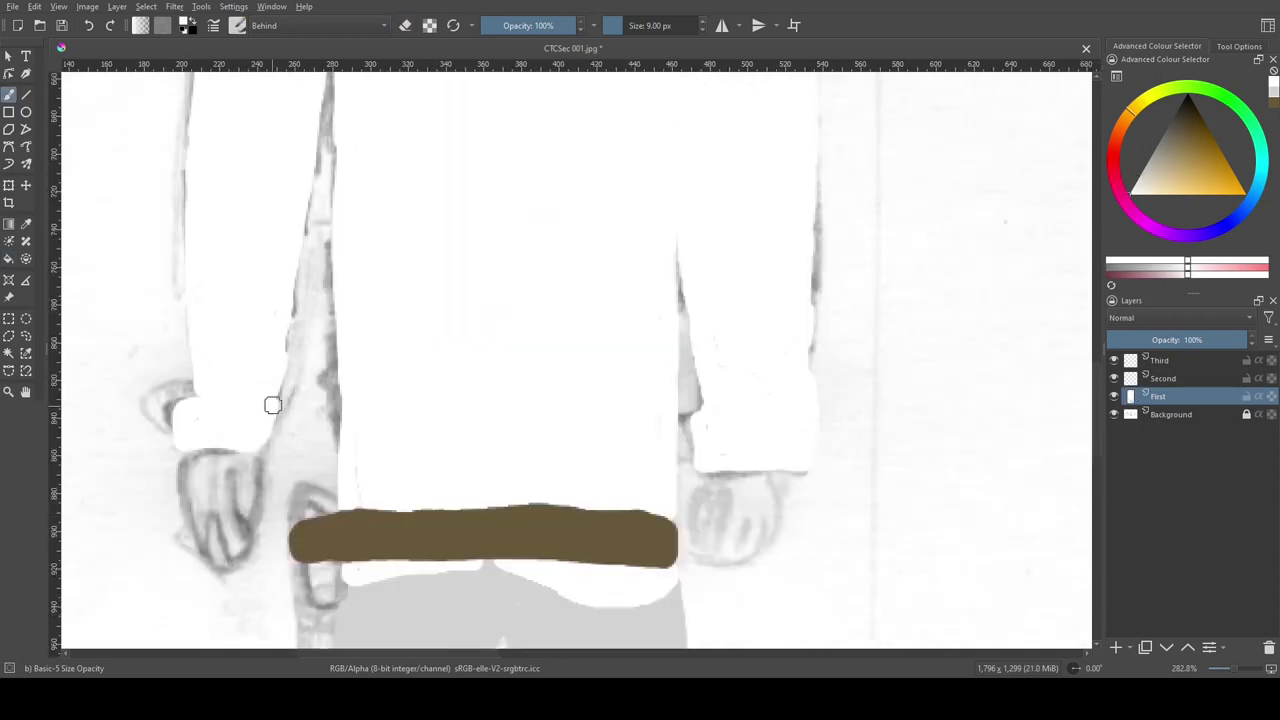
pyautogui.keyDown('ctrl'); pyautogui.click(277, 106); pyautogui.keyUp('ctrl')
pyautogui.hotkey('alt', 'shift', 'n')
pyautogui.press('[')
pyautogui.press('[')
pyautogui.press('[')
pyautogui.press('[')
pyautogui.moveTo(700, 404); pyautogui.dragTo(816, 402)
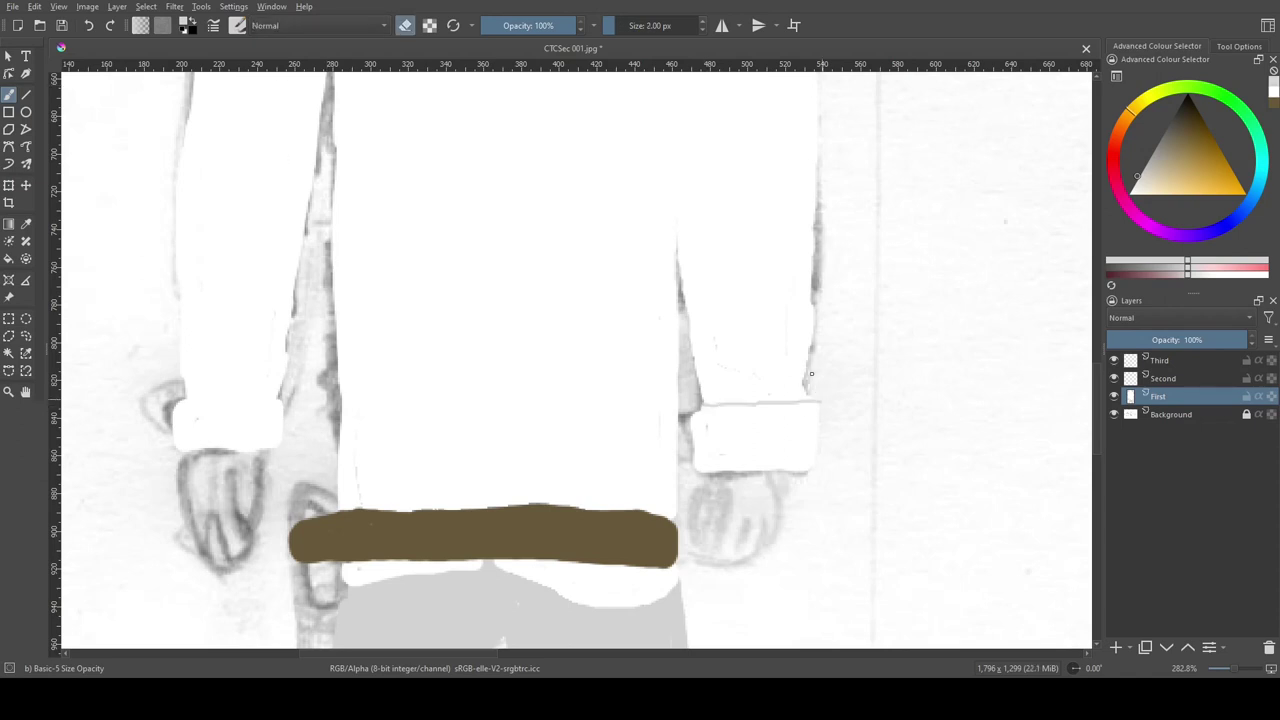
pyautogui.scroll(-2, 186, 379)
pyautogui.hscroll(1, 186, 379)
# Step: Move the Background sketch layer above the figure layers and draw a grey belt buckle on the First layer
pyautogui.click(1180, 414)
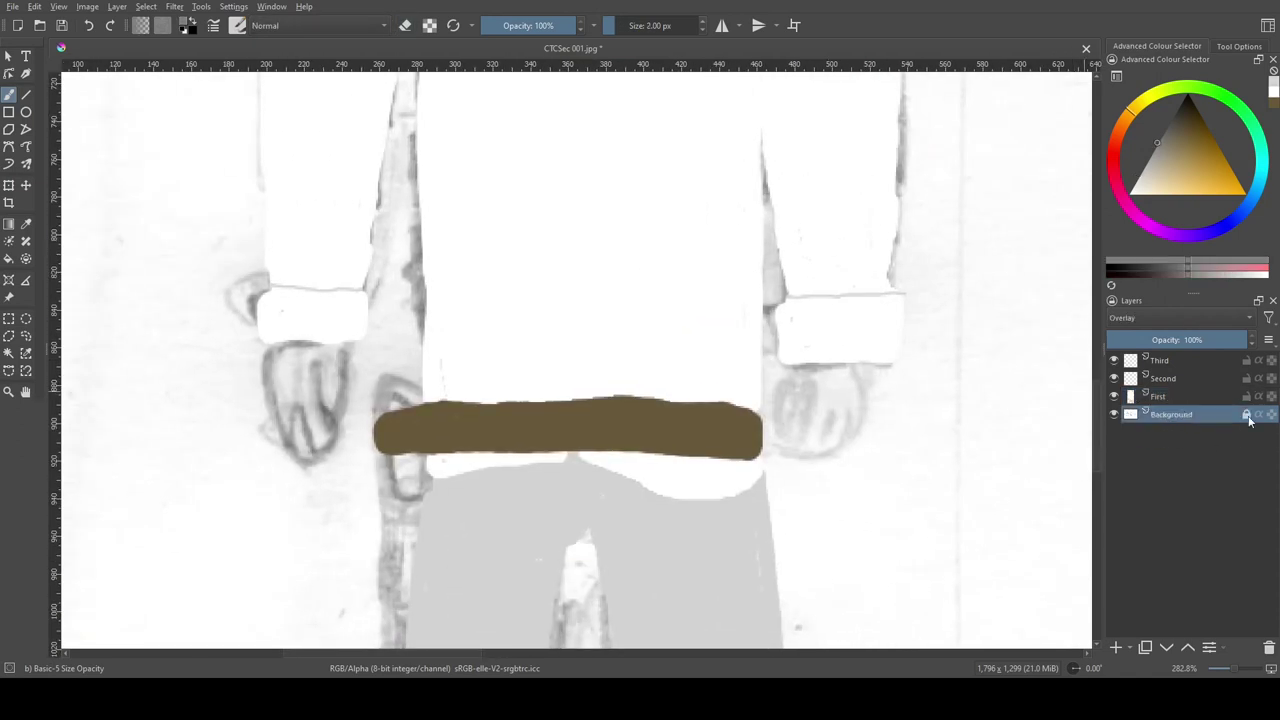
pyautogui.moveTo(1248, 420); pyautogui.dragTo(1240, 358)
pyautogui.click(1165, 414)
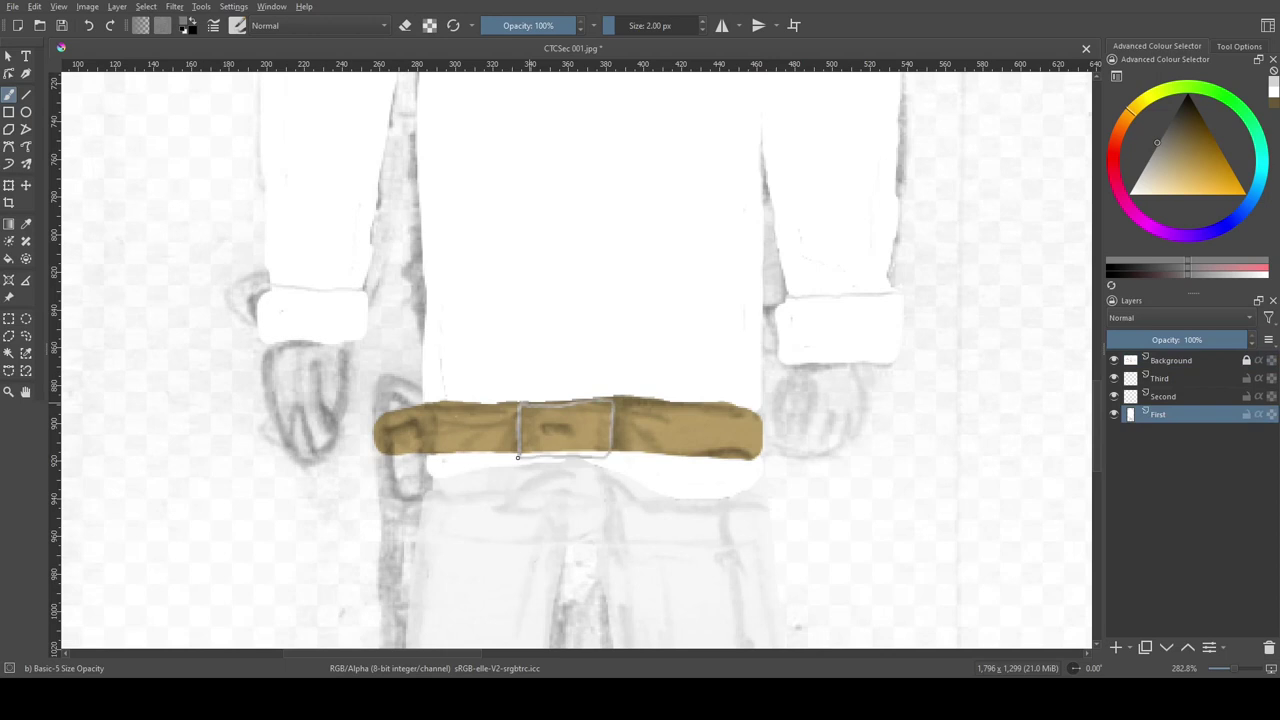
# Step: Lower the First layer's opacity to 65% and fill a rectangular border selection on the chest with grey as a badge frame
pyautogui.scroll(6, 586, 386)
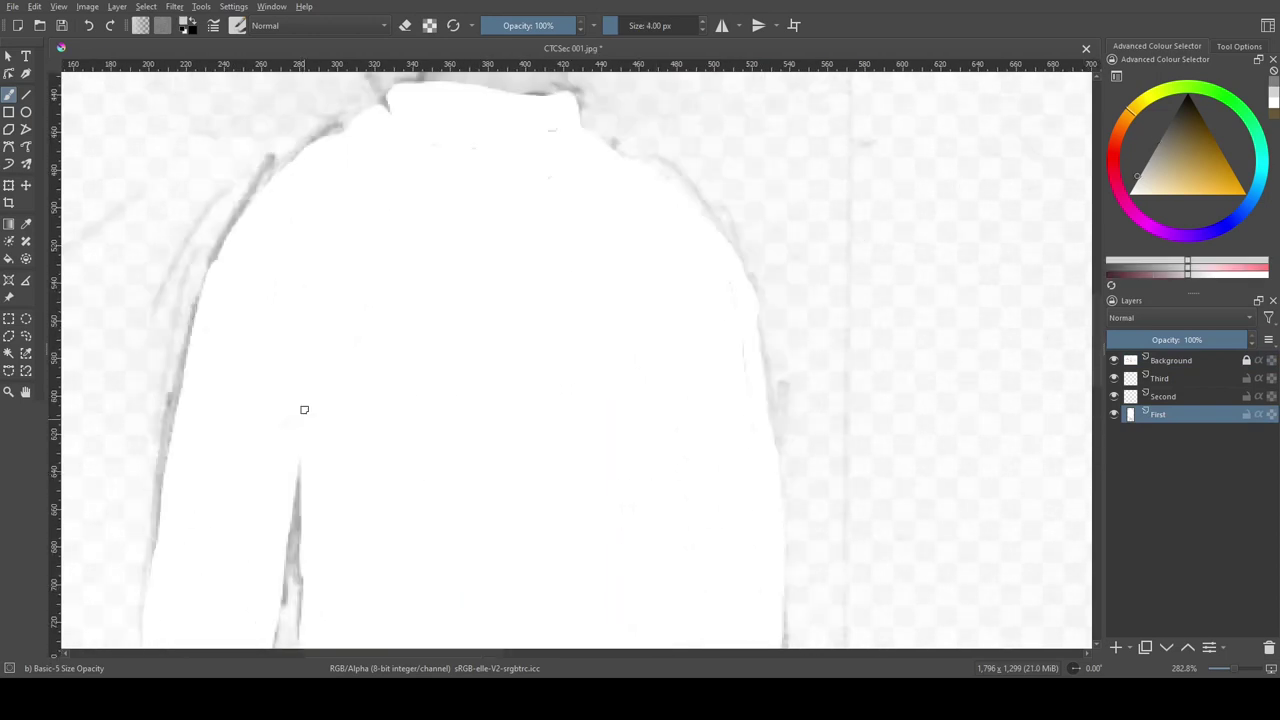
pyautogui.click(1172, 340)
pyautogui.moveTo(1172, 340); pyautogui.dragTo(1204, 340)
pyautogui.scroll(-3, 586, 356)
pyautogui.hscroll(-2, 586, 356)
pyautogui.click(8, 112)
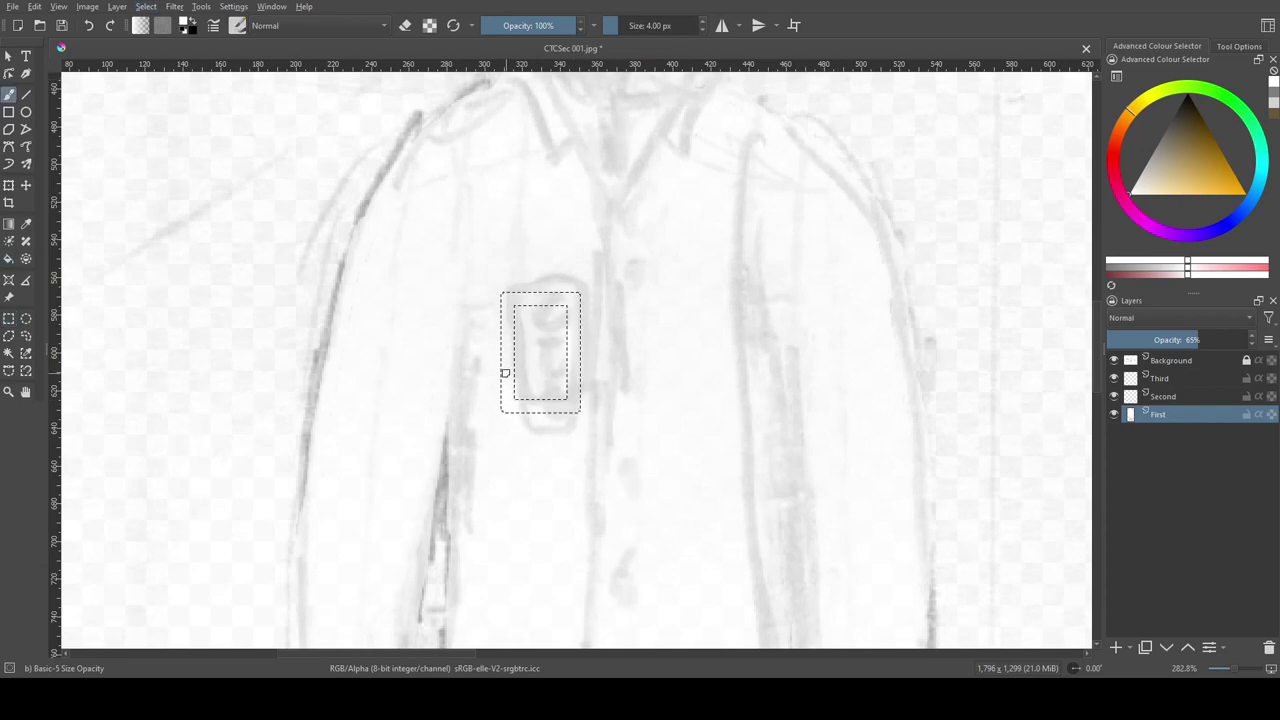
pyautogui.press('f')
pyautogui.click(505, 373)
# Step: Move the Background layer back to the bottom of the stack and set the First layer's opacity to 85%
pyautogui.click(1183, 359)
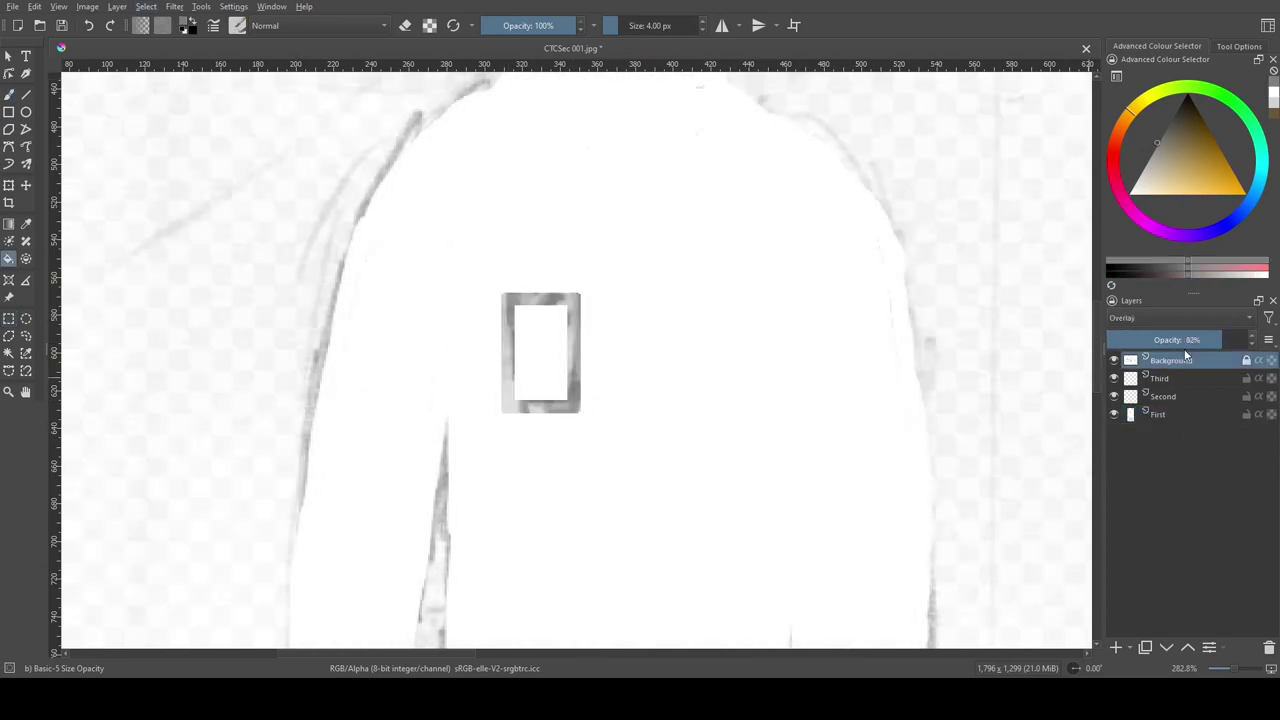
pyautogui.moveTo(1185, 352)
pyautogui.mouseDown()
pyautogui.moveTo(1248, 365)
pyautogui.moveTo(1248, 414)
pyautogui.mouseUp()
pyautogui.click(1209, 397)
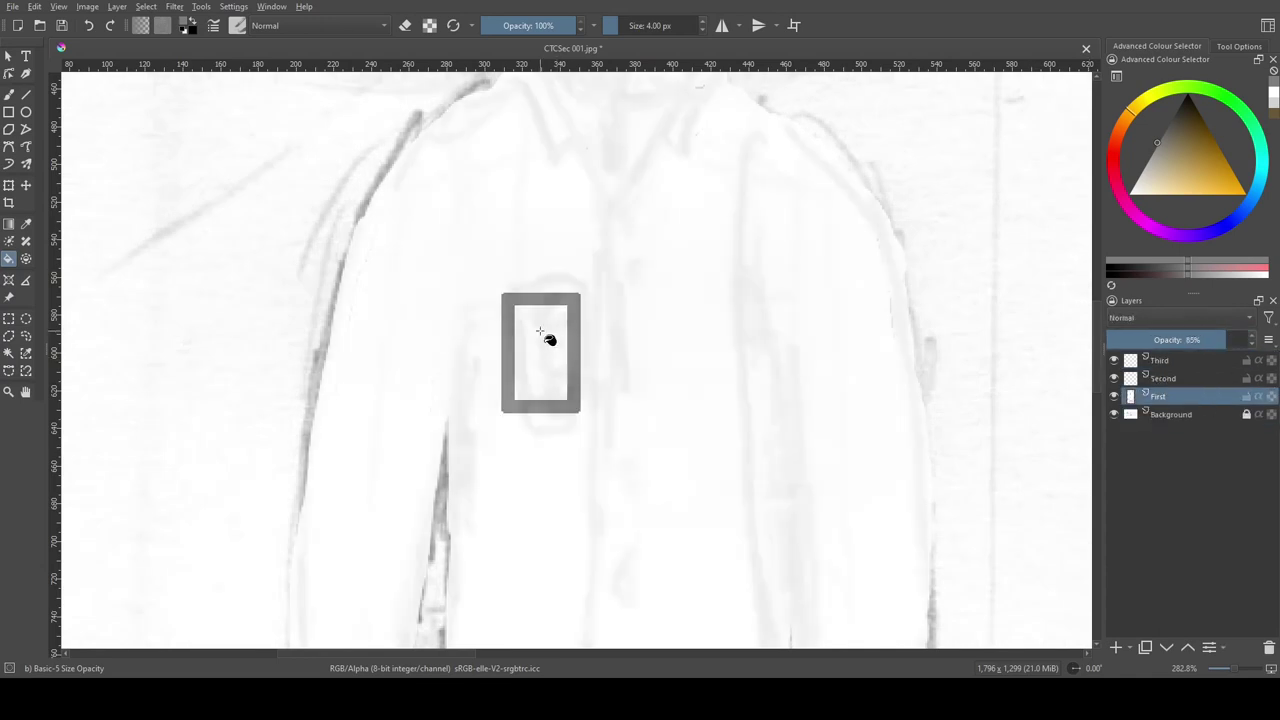
pyautogui.scroll(1, 513, 289)
pyautogui.hotkey('ctrl', 'z')
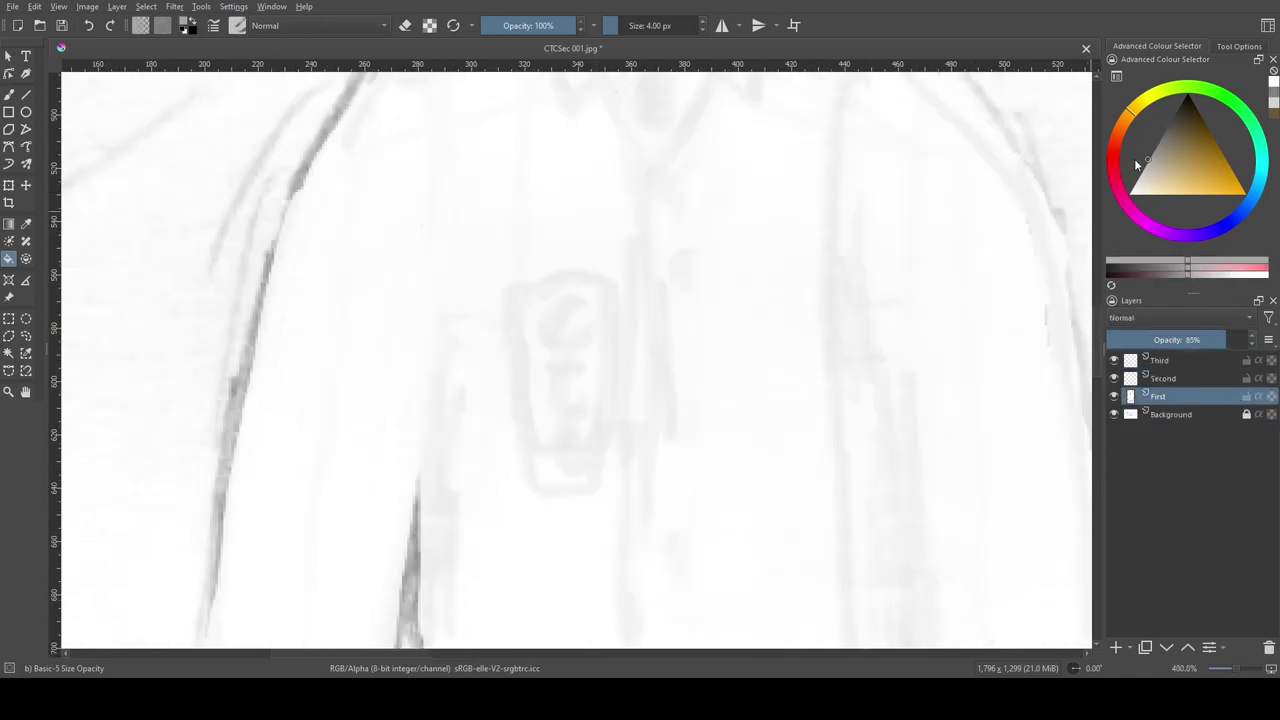
pyautogui.scroll(-2, 754, 303)
pyautogui.hotkey('ctrl', 'shift', 'z')
pyautogui.scroll(1, 826, 263)
# Step: Paint light grey shading along the inner sleeves and draw the coat's pockets and front closure line with a 4 px brush
pyautogui.press('b')
pyautogui.scroll(1, 551, 300)
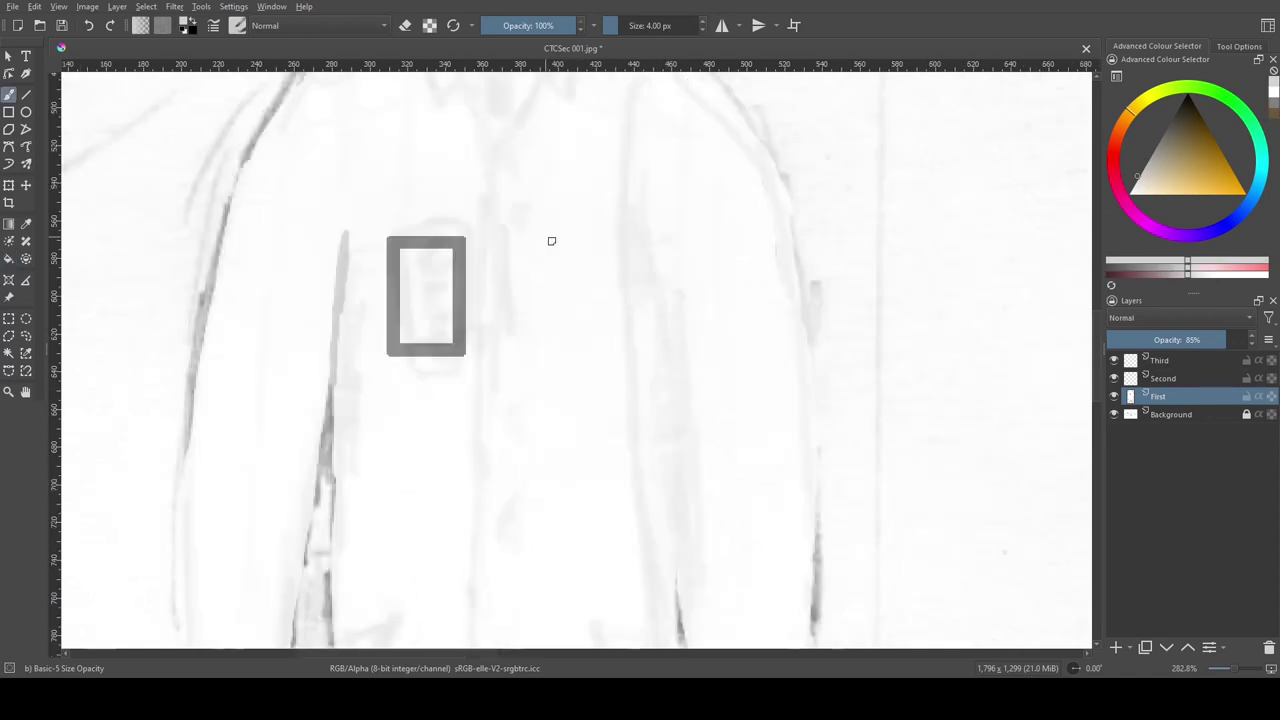
pyautogui.hscroll(1, 553, 235)
pyautogui.moveTo(578, 536); pyautogui.dragTo(551, 132)
pyautogui.scroll(-5, 600, 250)
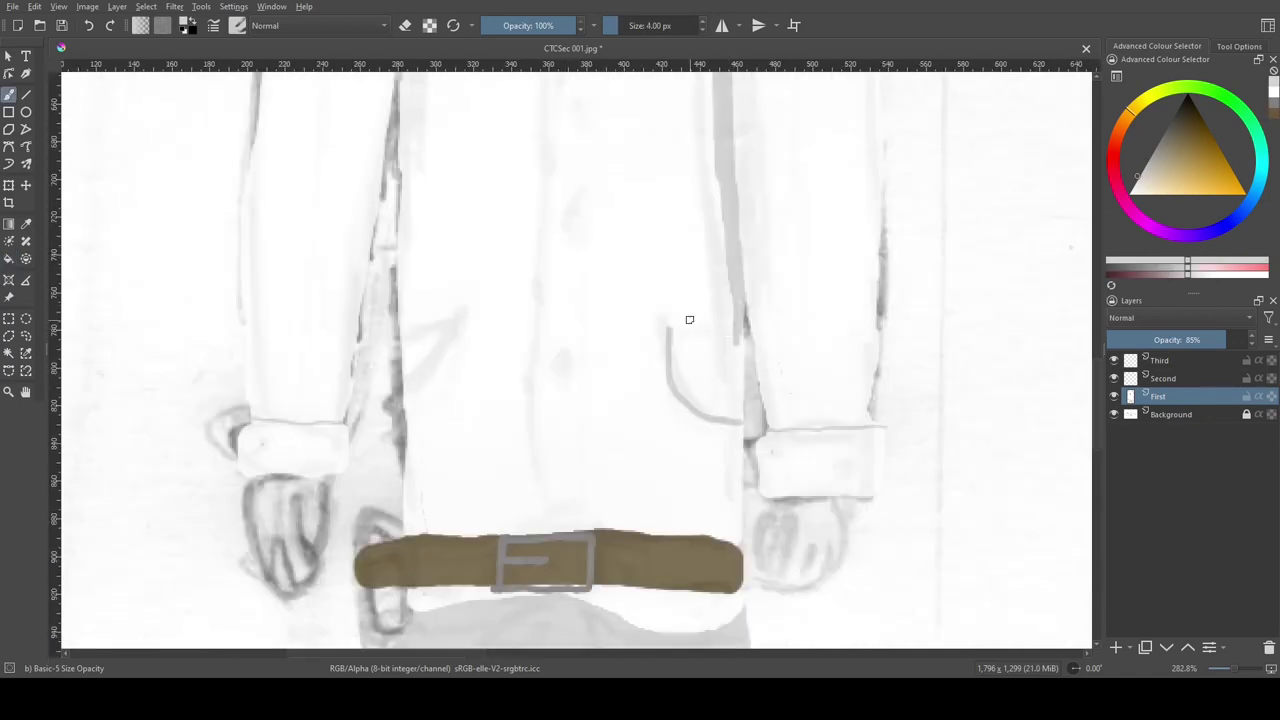
pyautogui.scroll(5, 520, 263)
pyautogui.scroll(-6, 526, 420)
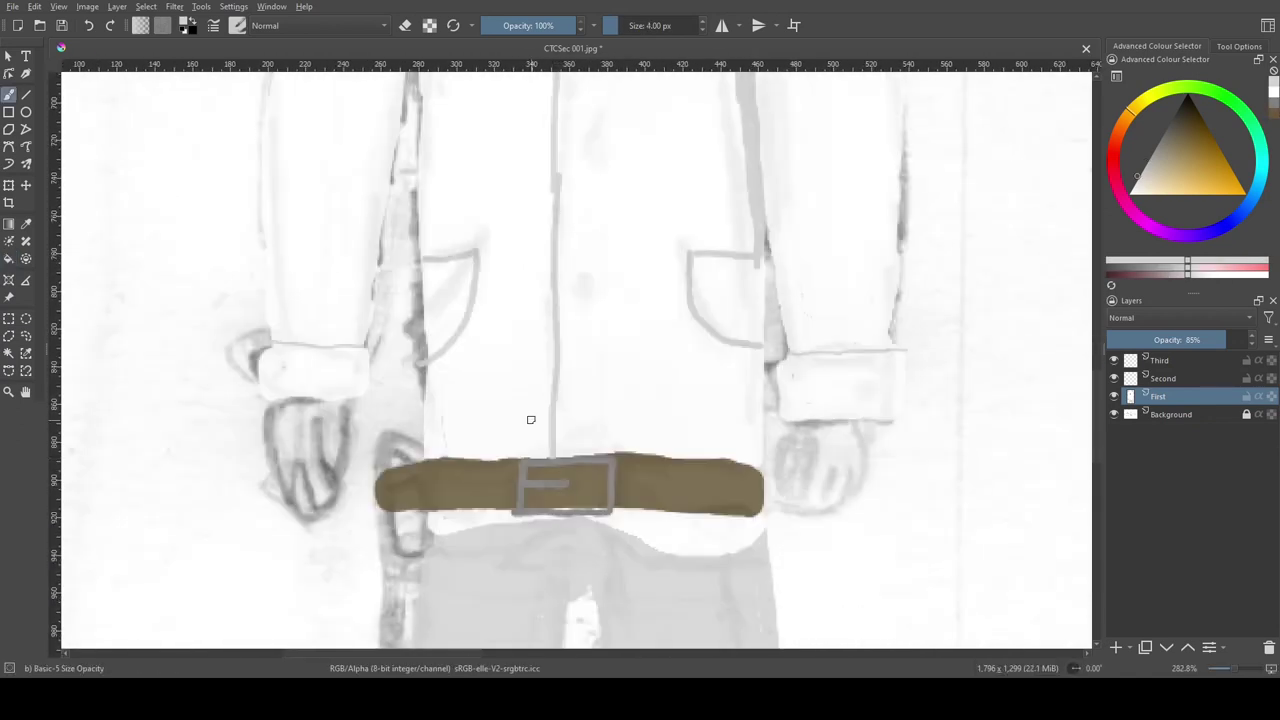
# Step: Paint both gloves olive brown below the cuffs with the brush in Behind mode
pyautogui.hotkey('alt', 'shift', 'q')
pyautogui.moveTo(360, 405)
pyautogui.mouseDown()
pyautogui.moveTo(300, 440)
pyautogui.moveTo(305, 470)
pyautogui.moveTo(365, 420)
pyautogui.mouseUp()
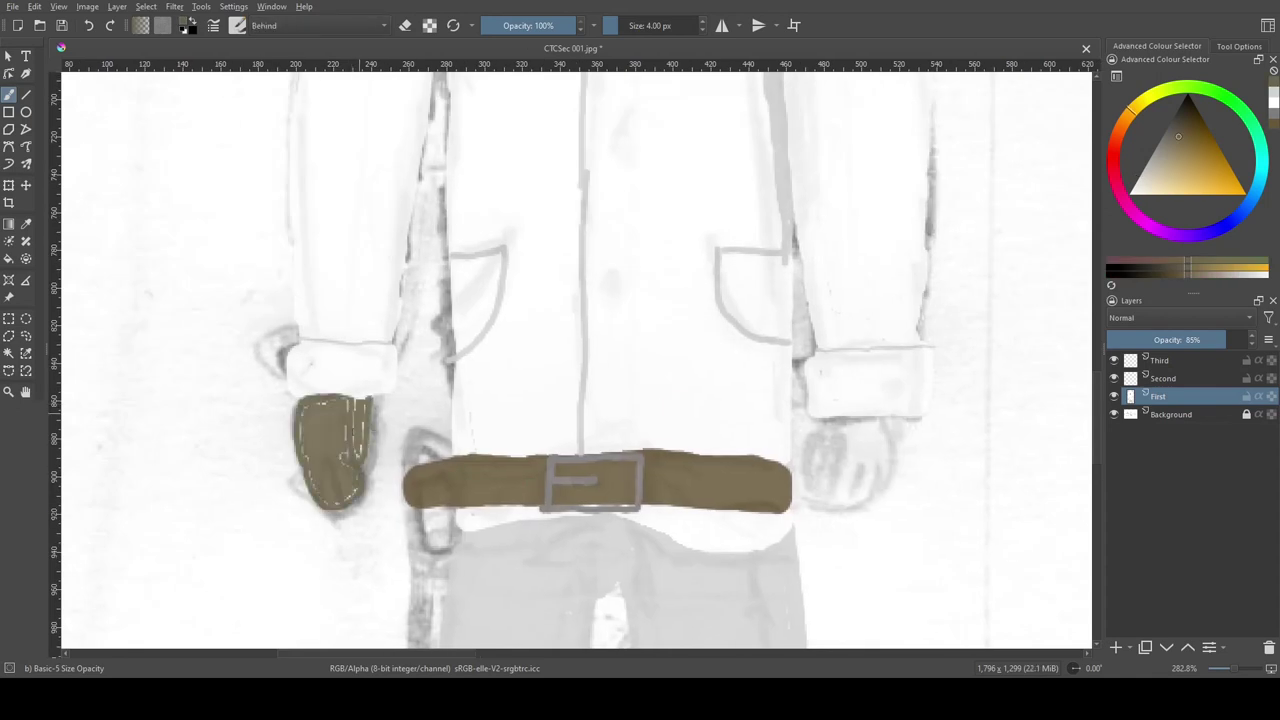
pyautogui.moveTo(882, 420)
pyautogui.mouseDown()
pyautogui.moveTo(835, 500)
pyautogui.moveTo(869, 414)
pyautogui.mouseUp()
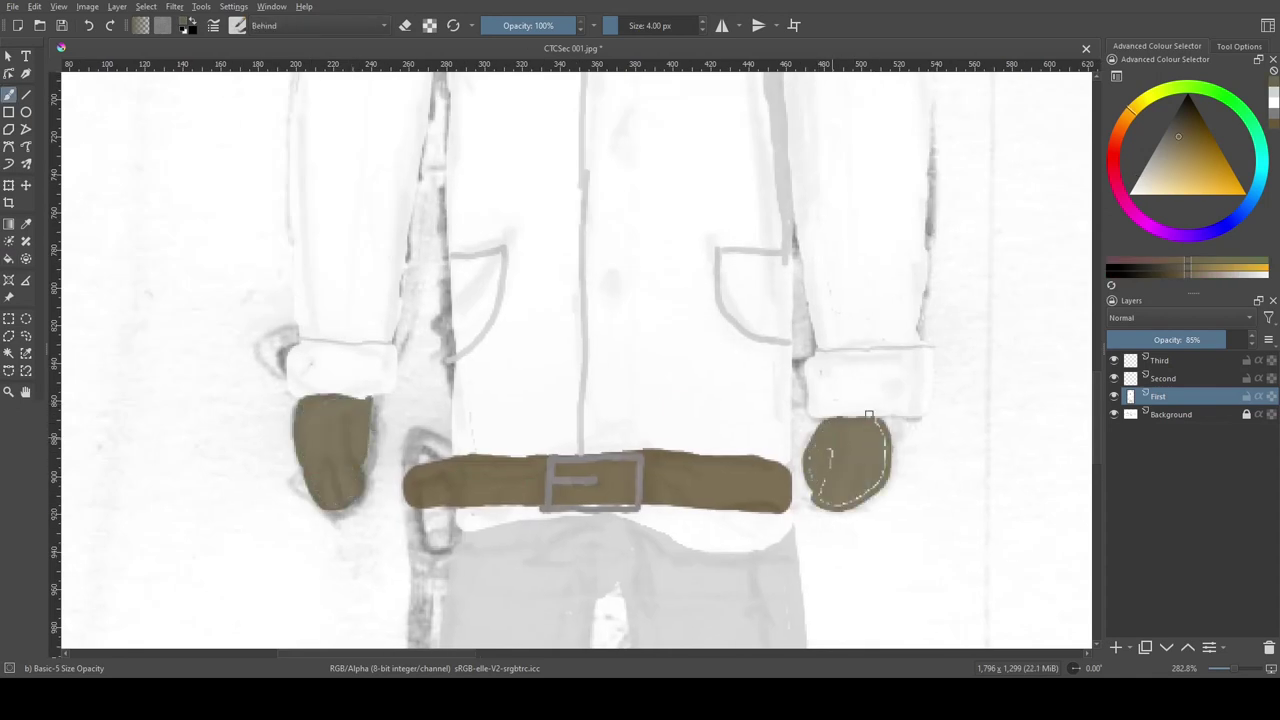
# Step: Draw dark brown finger lines on both gloves with a 2 px Normal brush inside a selection of the brown areas
pyautogui.press('[')
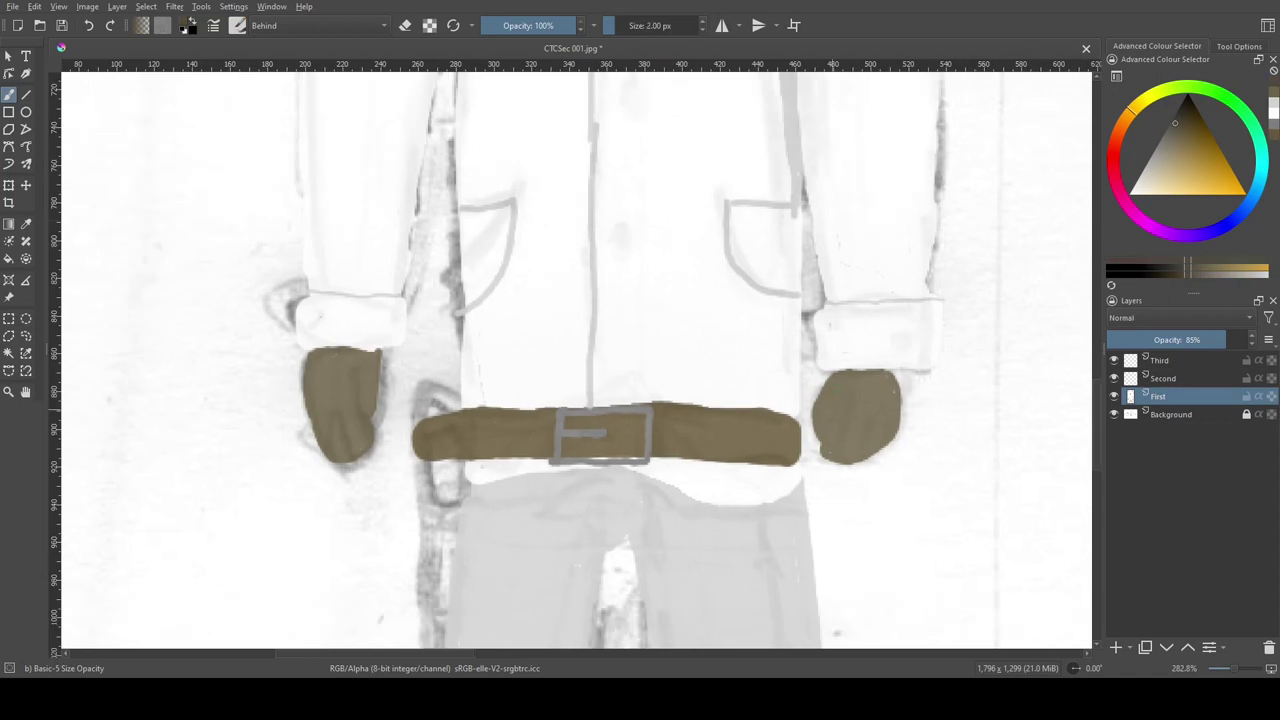
pyautogui.hotkey('alt', 'shift', 'n')
pyautogui.press('+')
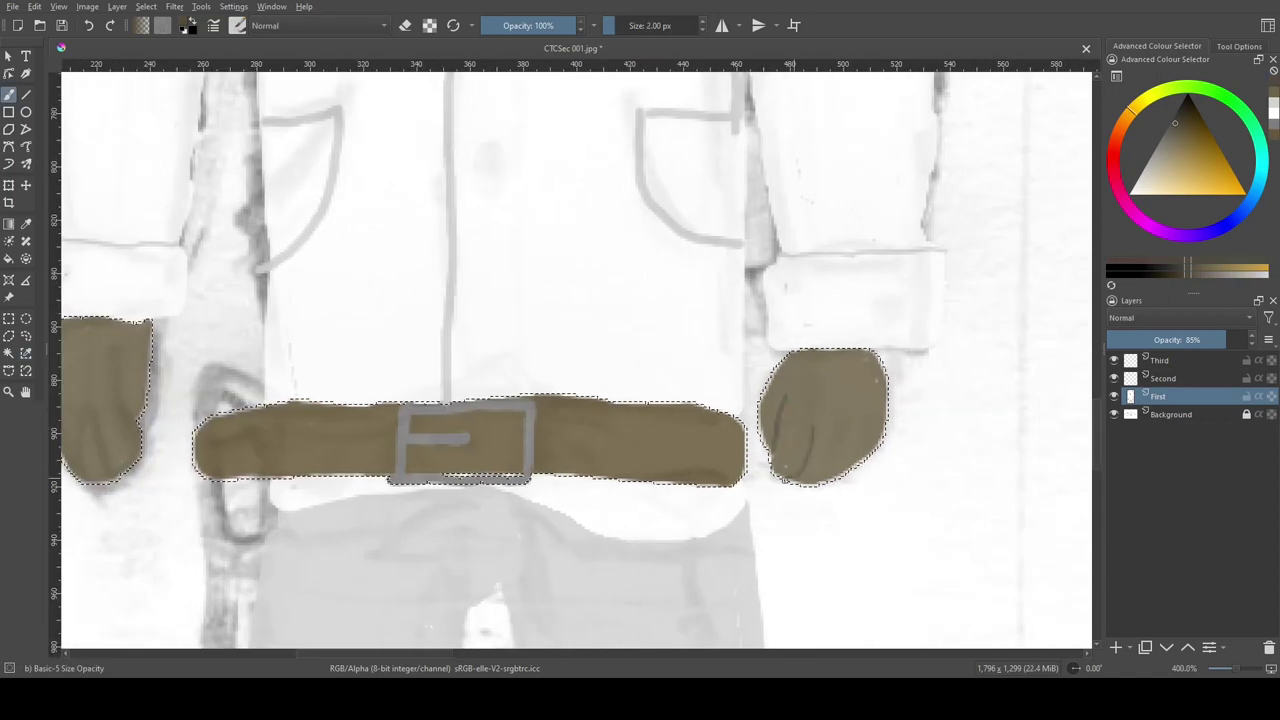
pyautogui.hscroll(-3, 576, 355)
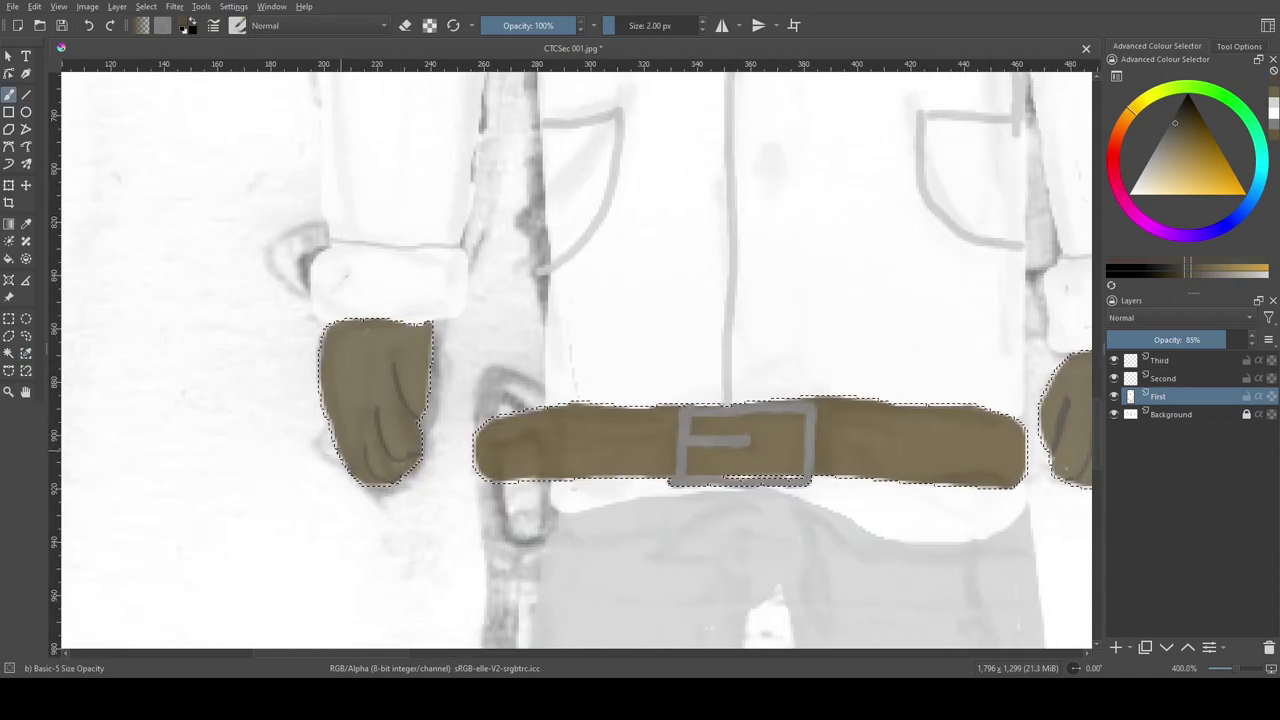
pyautogui.moveTo(343, 423)
pyautogui.mouseDown()
pyautogui.moveTo(260, 378)
pyautogui.moveTo(122, 478)
pyautogui.moveTo(315, 498)
pyautogui.moveTo(395, 378)
pyautogui.mouseUp()
pyautogui.hotkey('ctrl', 'shift', 'a')
# Step: Add a dark vertical line on the belt and paint a near-black baton hanging behind it
pyautogui.press('[')
pyautogui.press('e')
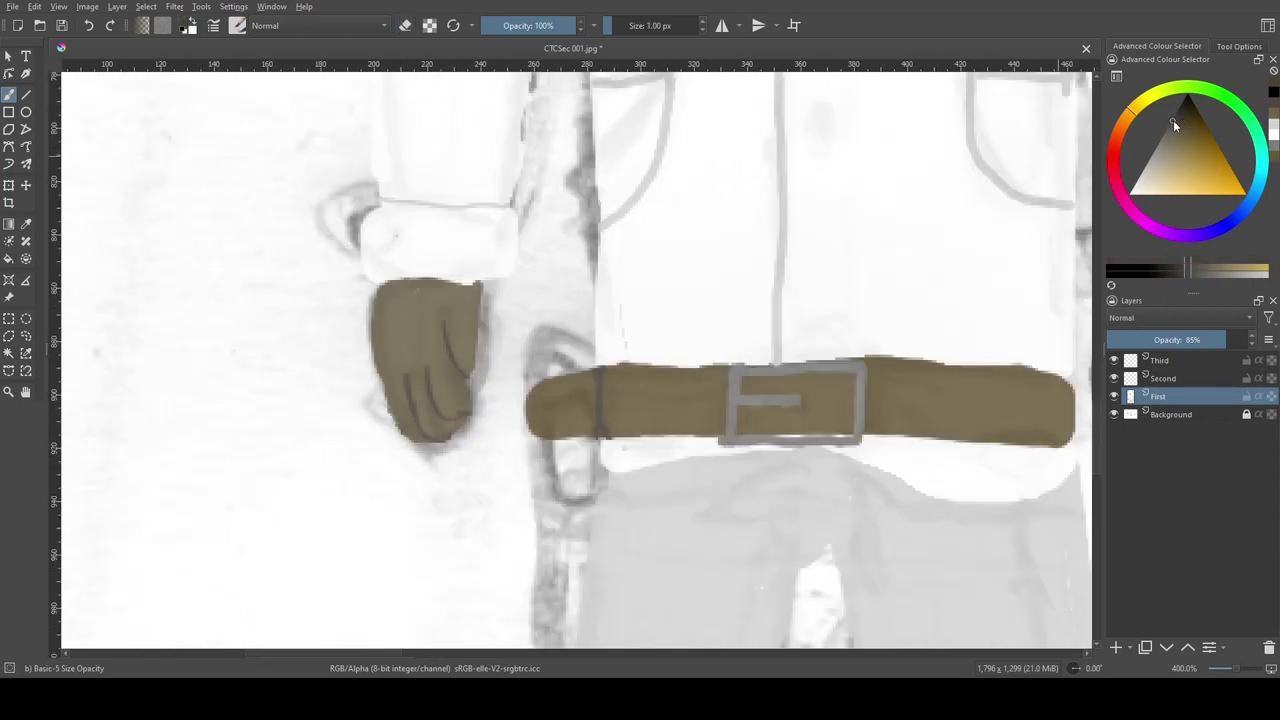
pyautogui.press('e')
pyautogui.hotkey('alt', 'shift', 'q')
pyautogui.moveTo(544, 443); pyautogui.dragTo(549, 353)
pyautogui.moveTo(563, 510); pyautogui.dragTo(568, 500)
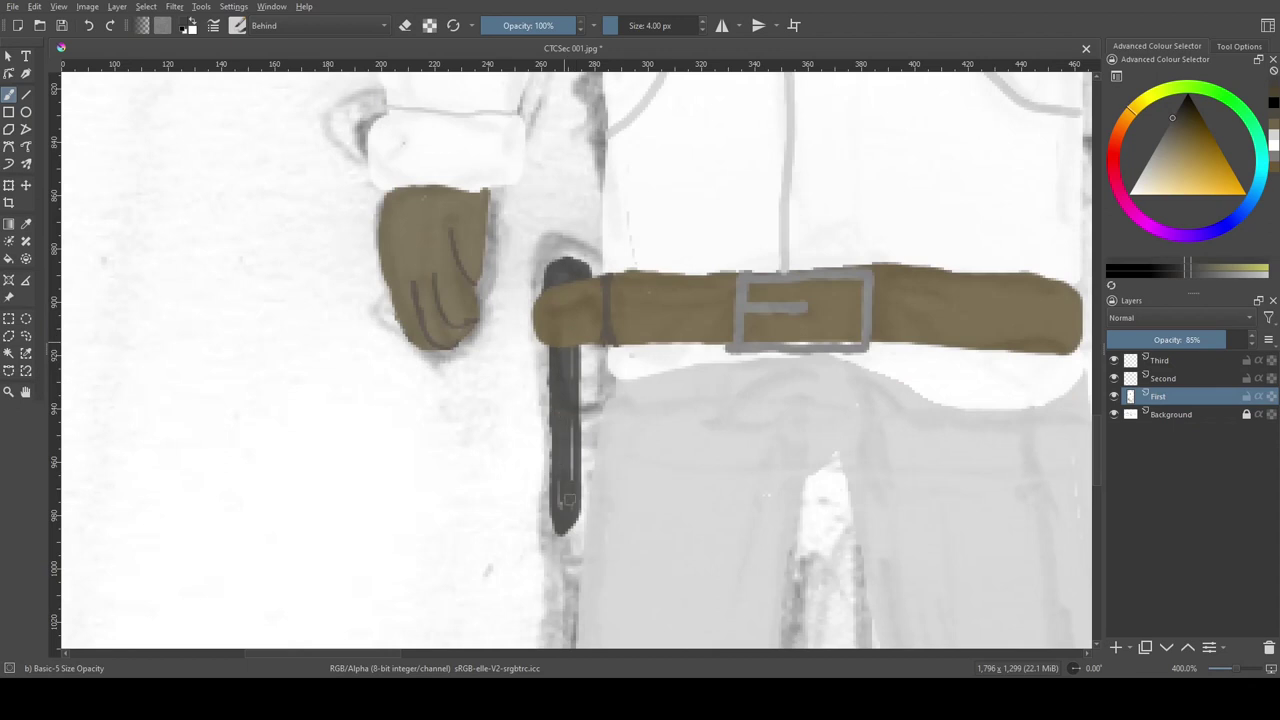
# Step: Draw the coat's collar and lapel edges in light grey with the brush in Darken mode
pyautogui.scroll(-2, 521, 278)
pyautogui.keyDown('ctrl'); pyautogui.click(600, 329); pyautogui.keyUp('ctrl')
pyautogui.hotkey('alt', 'shift', 'k')
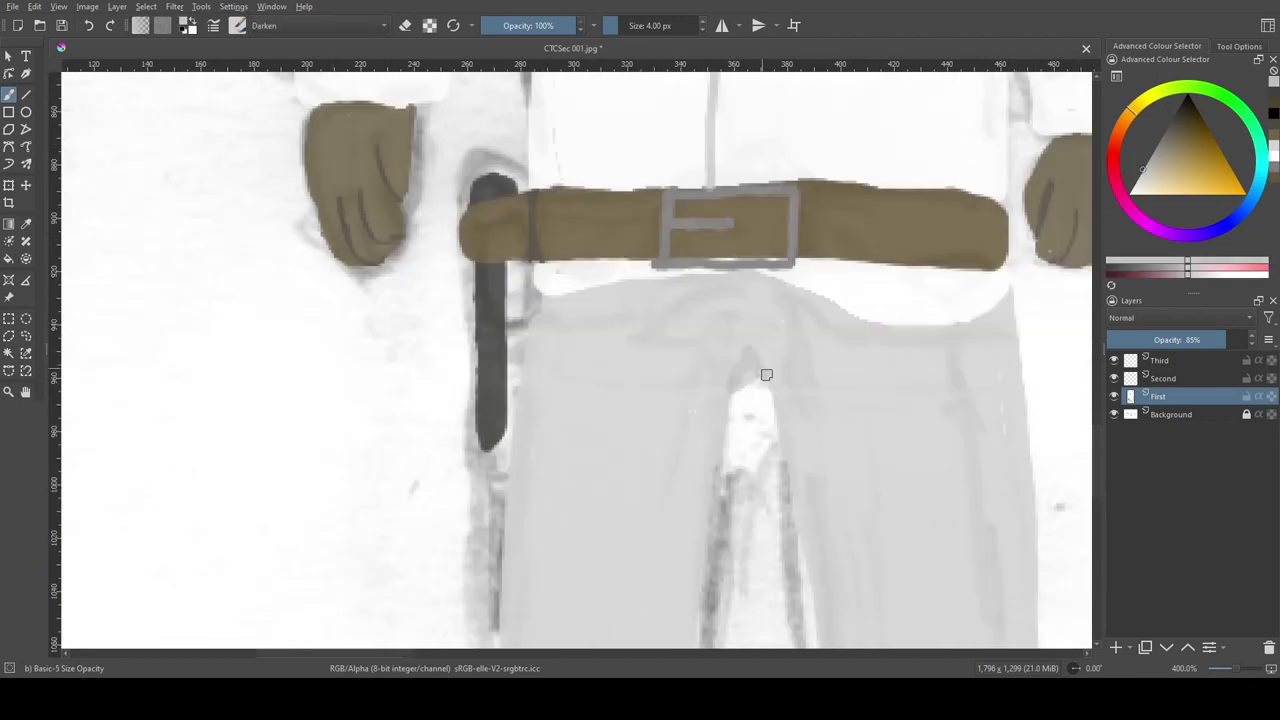
pyautogui.scroll(5, 739, 255)
pyautogui.scroll(6, 739, 255)
pyautogui.moveTo(739, 255)
pyautogui.mouseDown()
pyautogui.moveTo(543, 260)
pyautogui.moveTo(543, 309)
pyautogui.moveTo(740, 157)
pyautogui.mouseUp()
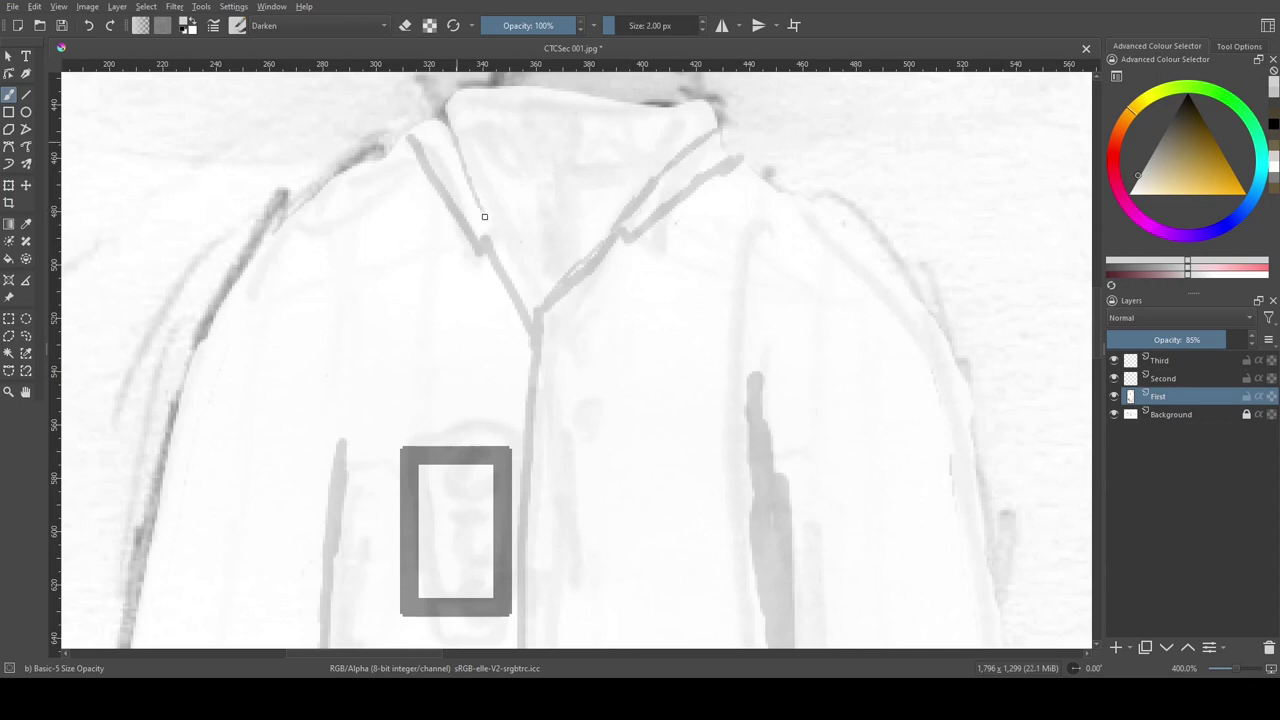
# Step: Fill the V-shaped opening inside the collar with medium grey
pyautogui.scroll(2, 484, 216)
pyautogui.press('f')
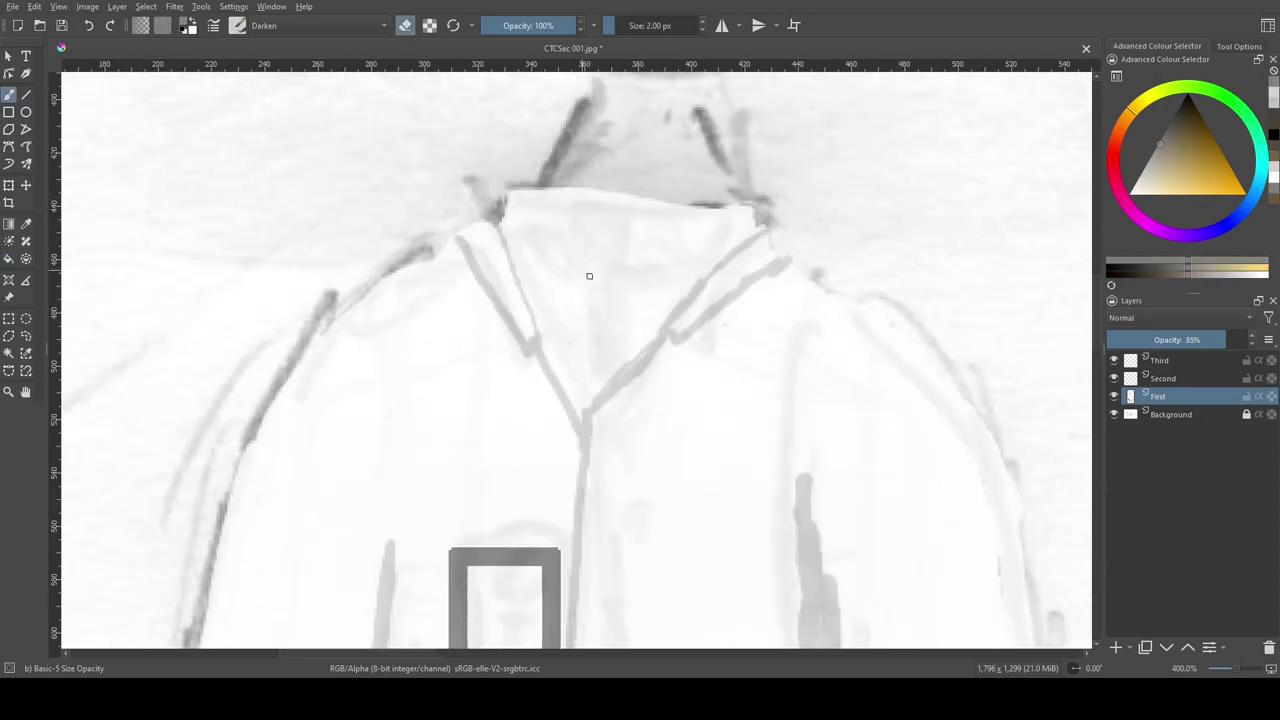
pyautogui.click(589, 276)
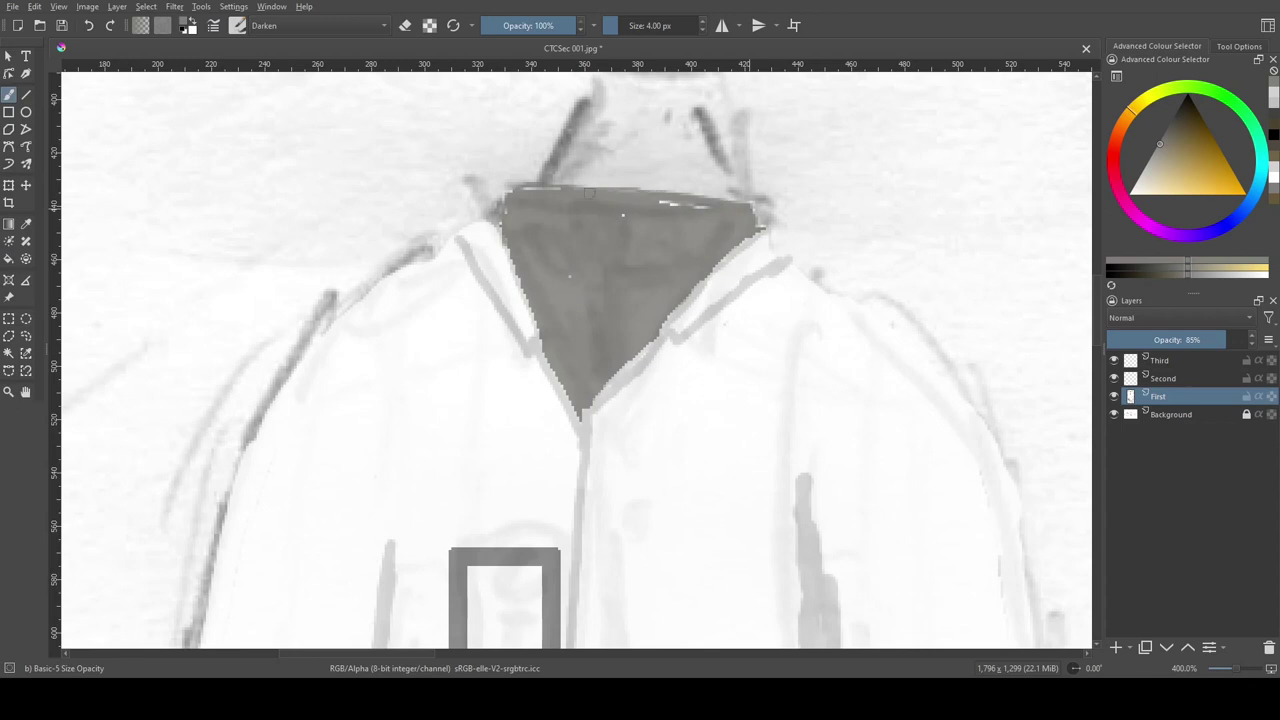
# Step: Outline the neck and jaw in a pale skin tone and fill the neck with a lighter skin tone
pyautogui.scroll(4, 577, 360)
pyautogui.click(1150, 170)
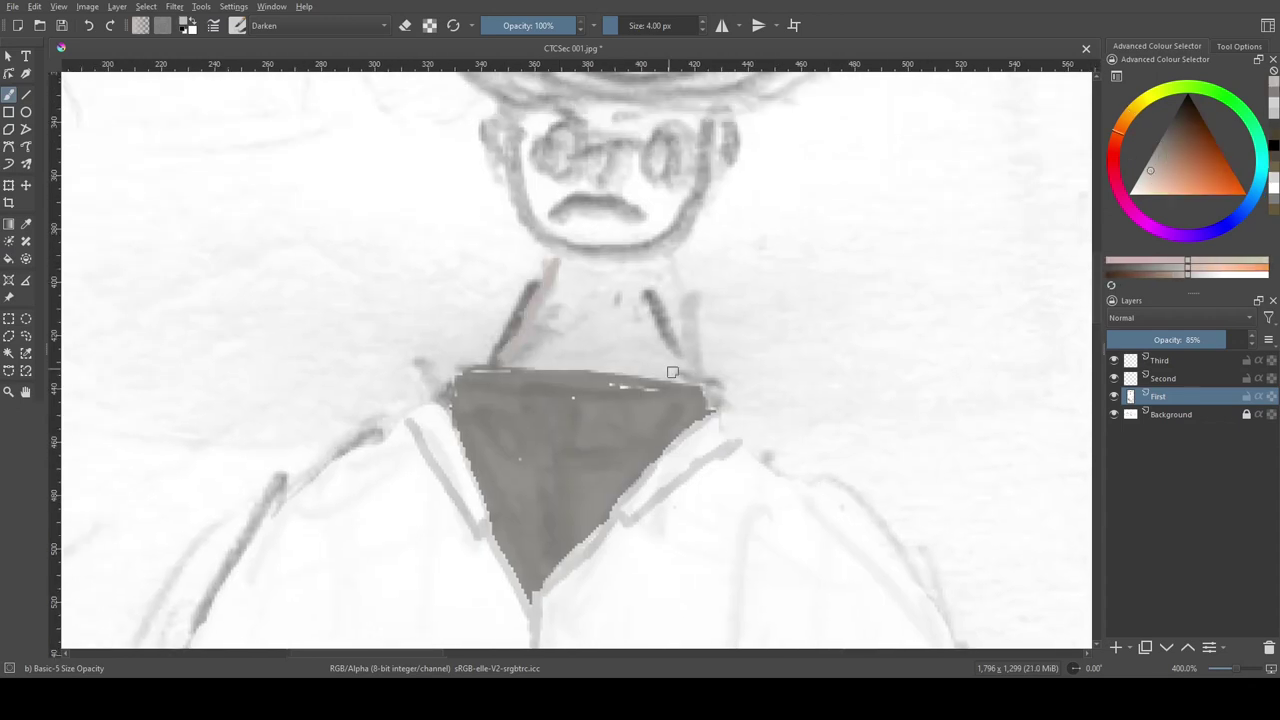
pyautogui.press('f')
pyautogui.click(540, 350)
pyautogui.click(661, 358)
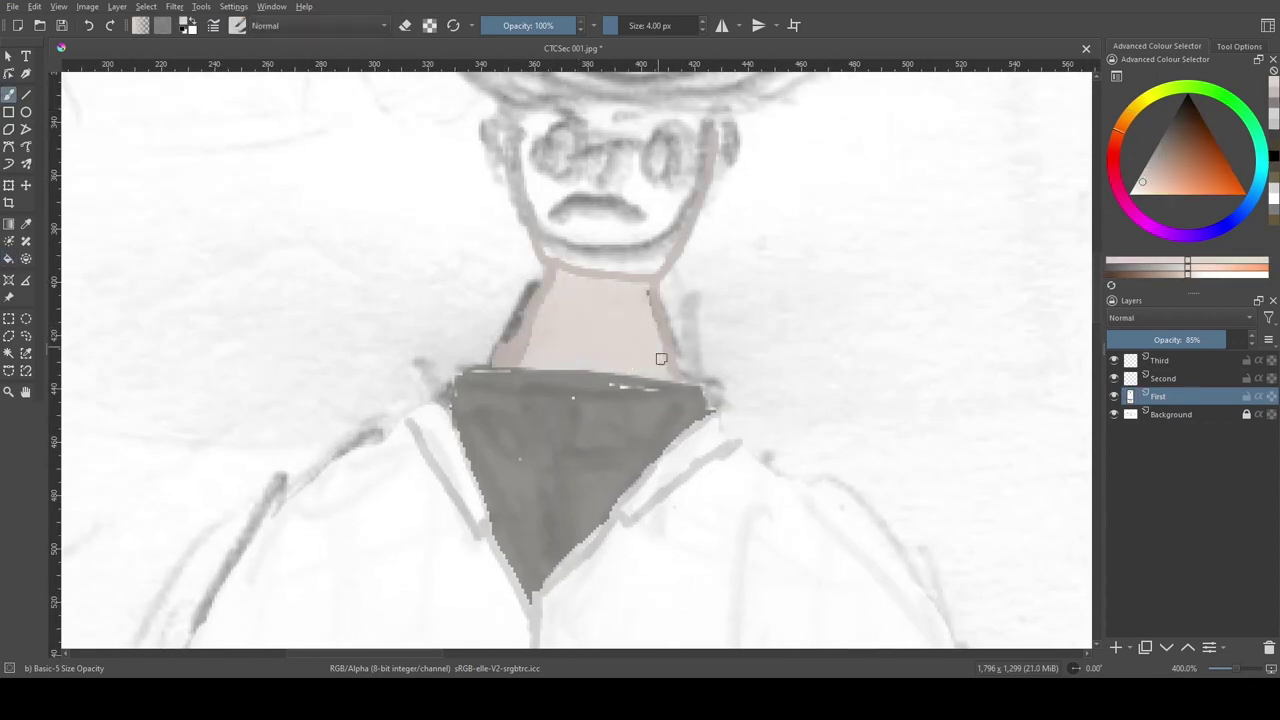
# Step: Fill the leftmost figure's face with the same pale skin tone as the neck
pyautogui.scroll(2, 600, 250)
pyautogui.click(681, 320)
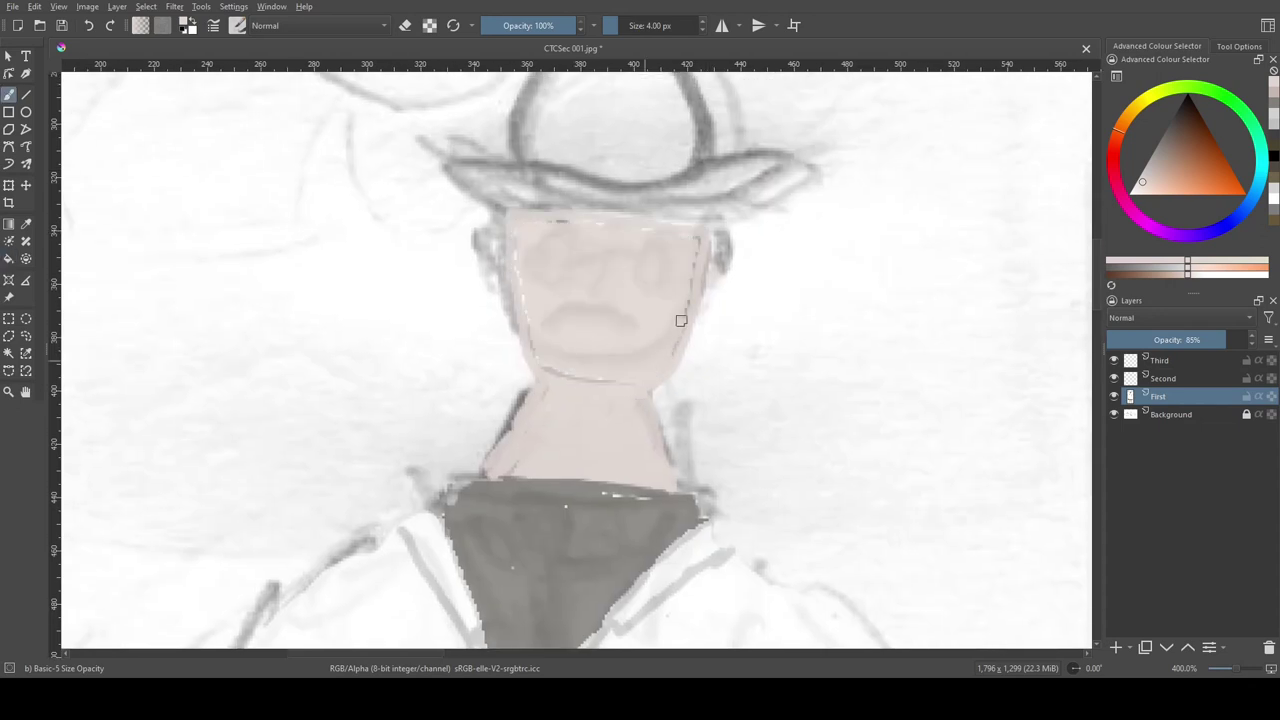
pyautogui.scroll(-3, 601, 391)
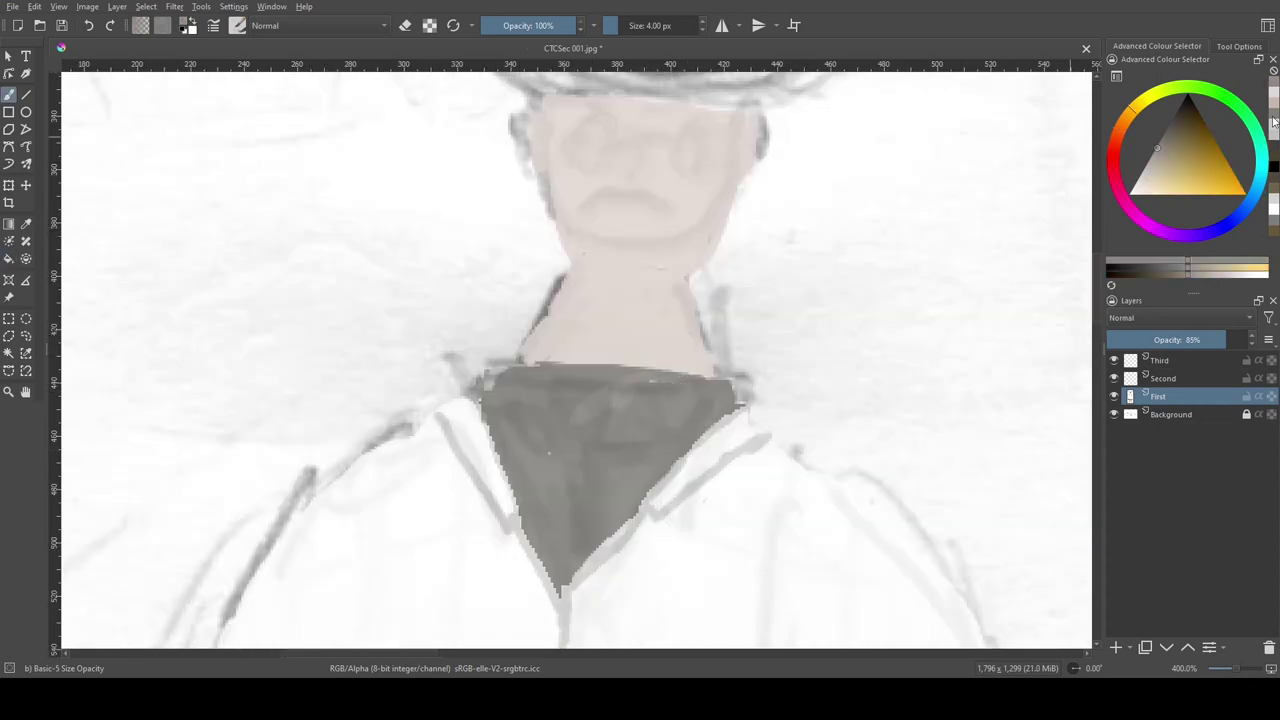
# Step: Paint round near-black sunglasses on the face, drawing the bridge and temples with a 2 px brush
pyautogui.scroll(2, 571, 394)
pyautogui.click(1160, 165)
pyautogui.click(1173, 115)
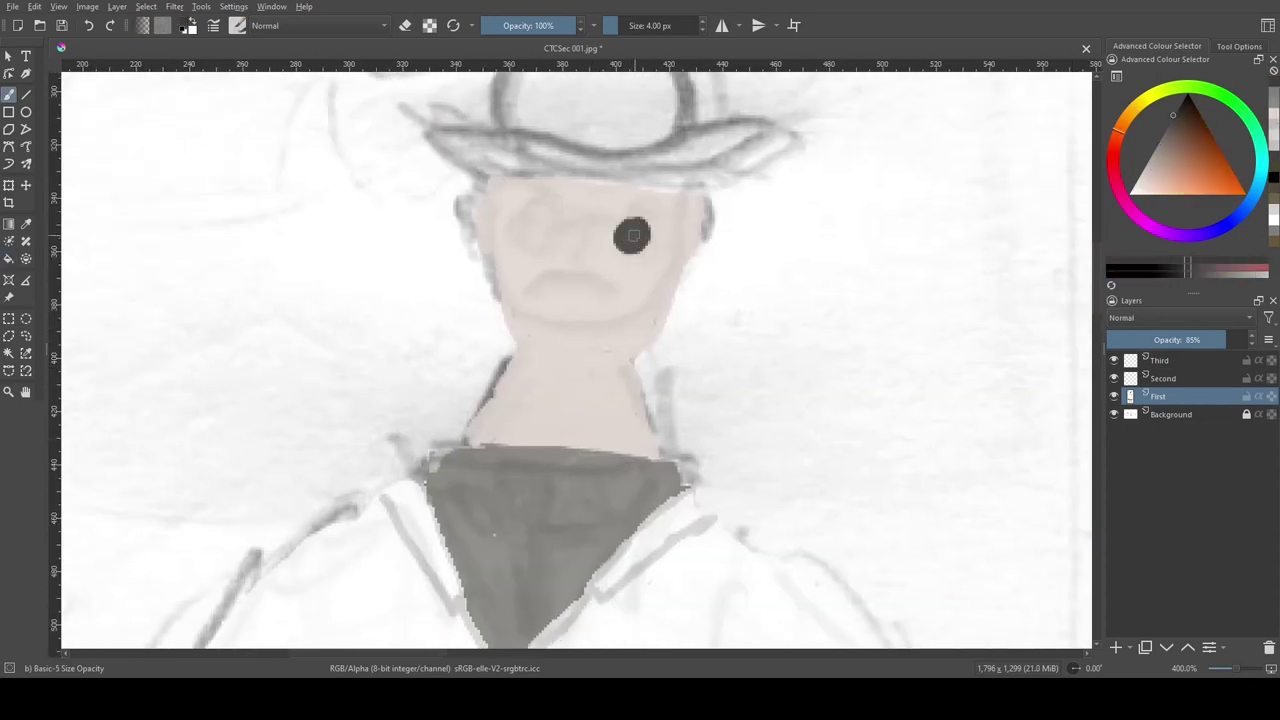
pyautogui.press('[')
pyautogui.moveTo(545, 224); pyautogui.dragTo(666, 229)
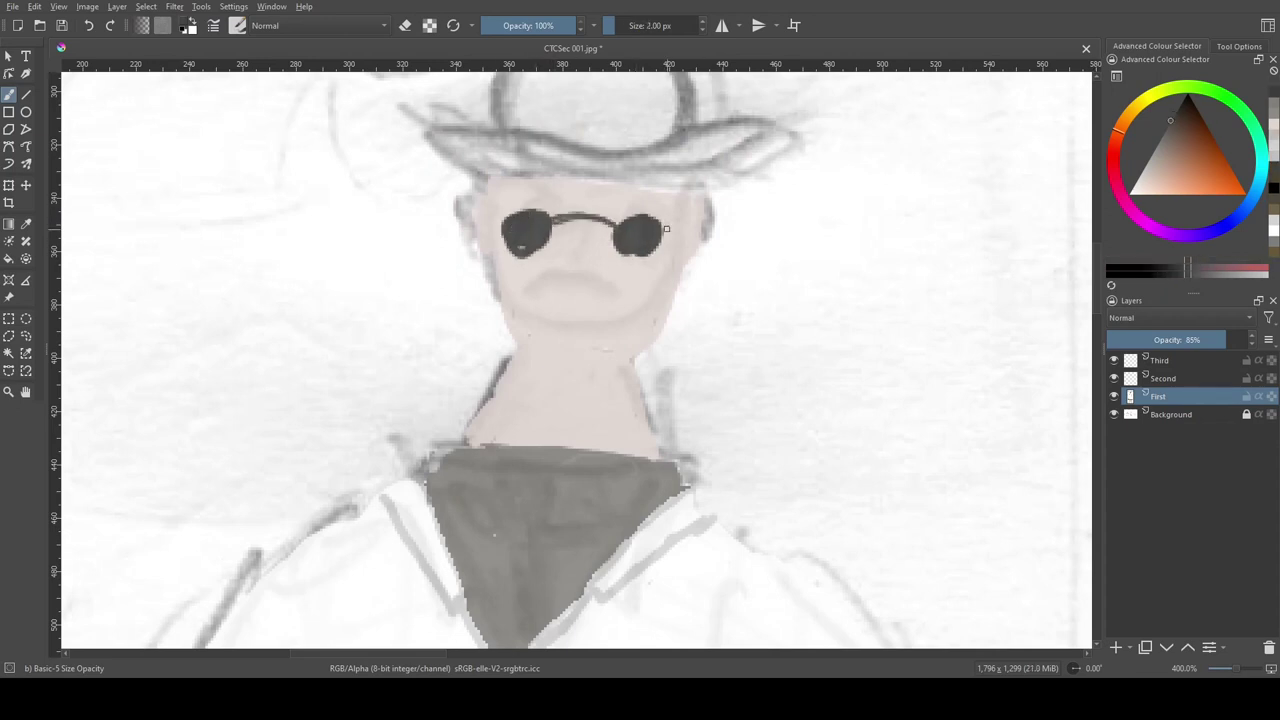
# Step: Paint the mouth dark red and draw the nose in a slightly darker skin tone
pyautogui.click(1184, 163)
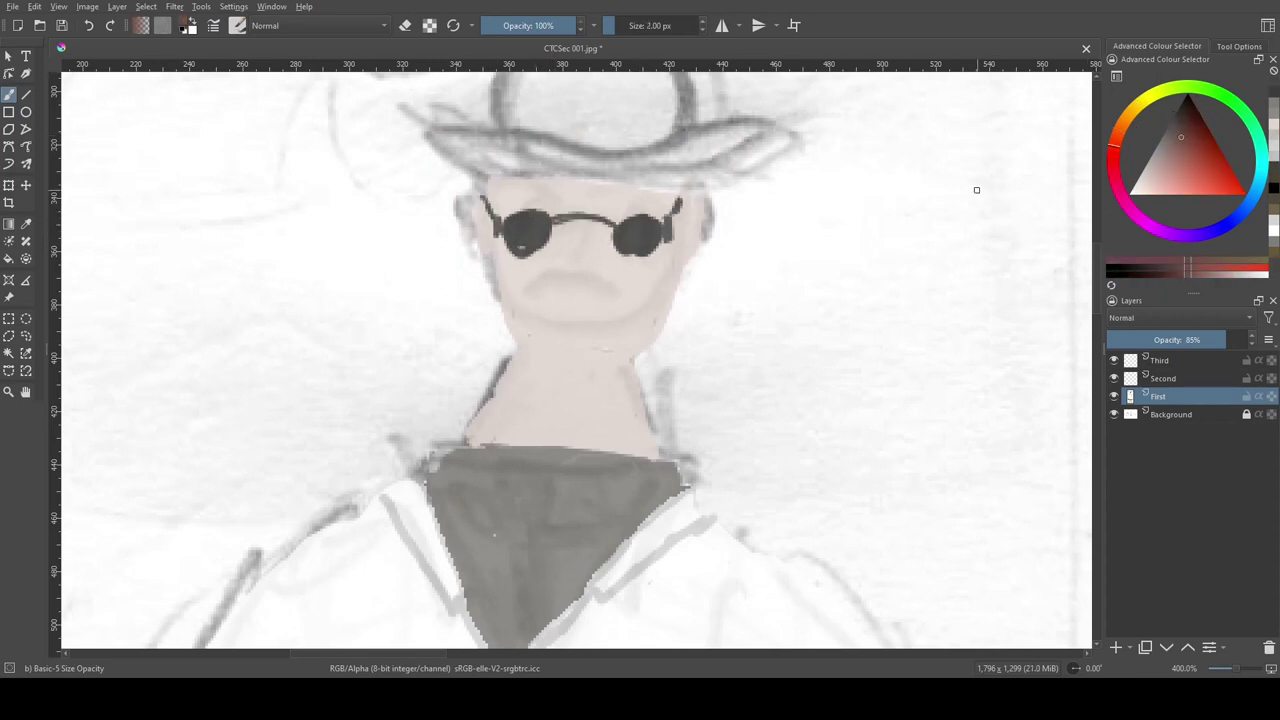
pyautogui.moveTo(538, 285); pyautogui.dragTo(612, 287)
pyautogui.click(1148, 185)
pyautogui.click(1151, 175)
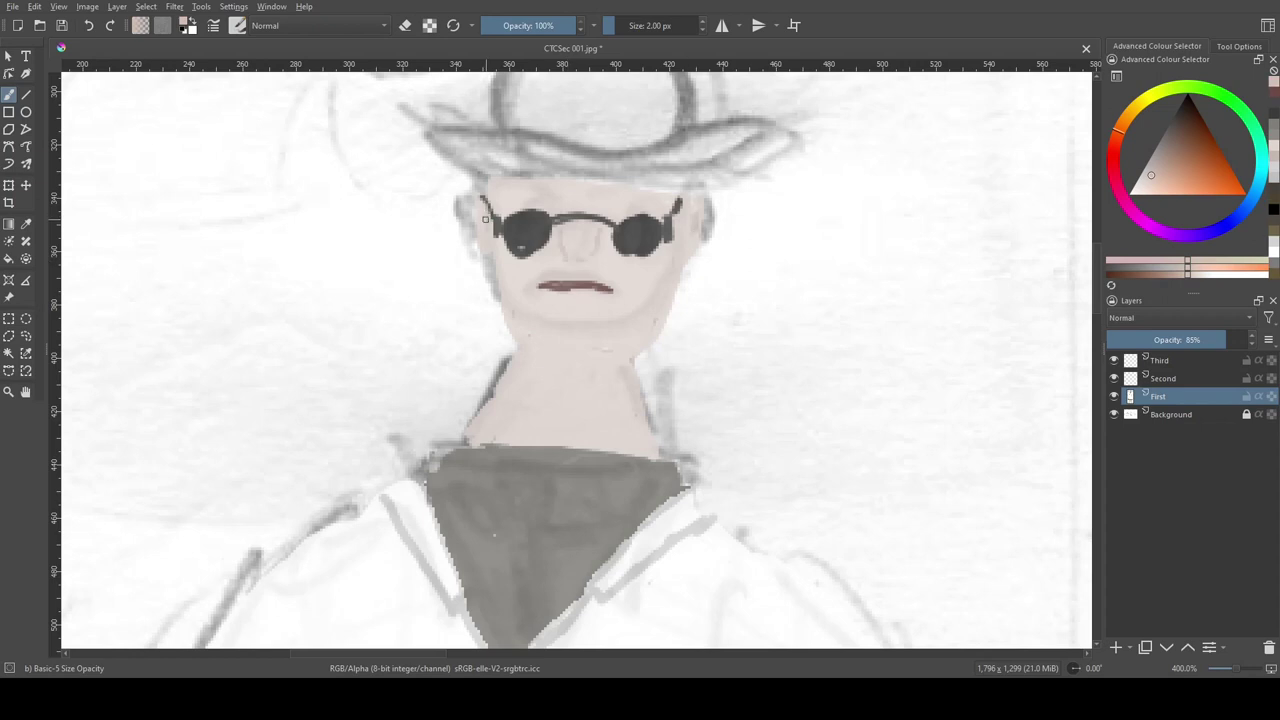
# Step: Draw the eyebrows and the hair showing under the hat brim in dark brown
pyautogui.click(1186, 178)
pyautogui.click(1189, 120)
pyautogui.moveTo(510, 191); pyautogui.dragTo(535, 191)
pyautogui.moveTo(632, 206); pyautogui.dragTo(678, 190)
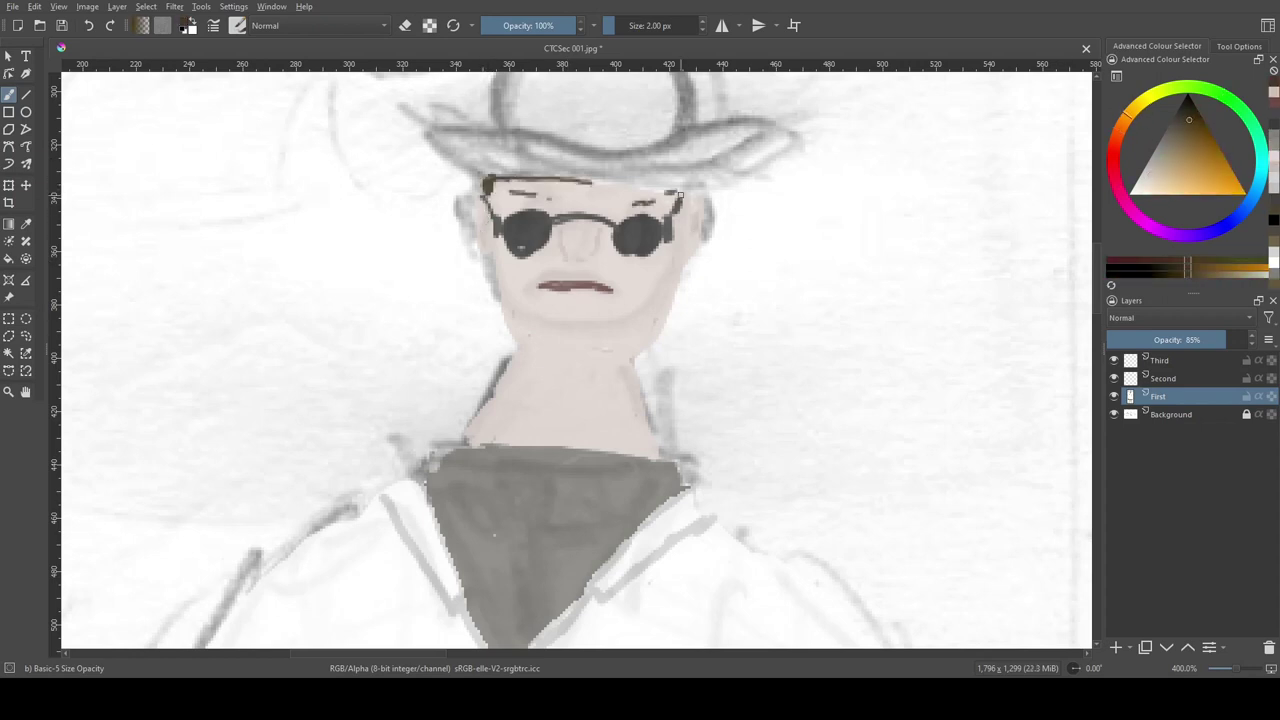
# Step: Paint the hat's brim and crown dark grey with an enlarged brush
pyautogui.press(']')
pyautogui.press(']')
pyautogui.press(']')
pyautogui.press(']')
pyautogui.moveTo(476, 305)
pyautogui.mouseDown()
pyautogui.moveTo(705, 335)
pyautogui.moveTo(815, 300)
pyautogui.mouseUp()
pyautogui.moveTo(735, 300)
pyautogui.mouseDown()
pyautogui.moveTo(545, 300)
pyautogui.moveTo(485, 315)
pyautogui.mouseUp()
pyautogui.moveTo(504, 330)
pyautogui.mouseDown()
pyautogui.moveTo(680, 338)
pyautogui.moveTo(640, 230)
pyautogui.moveTo(630, 250)
pyautogui.mouseUp()
# Step: Draw a darker line along the base of the hat's crown with a 1 px brush
pyautogui.click(1176, 109)
pyautogui.press('[')
pyautogui.press('[')
pyautogui.press('[')
pyautogui.press('[')
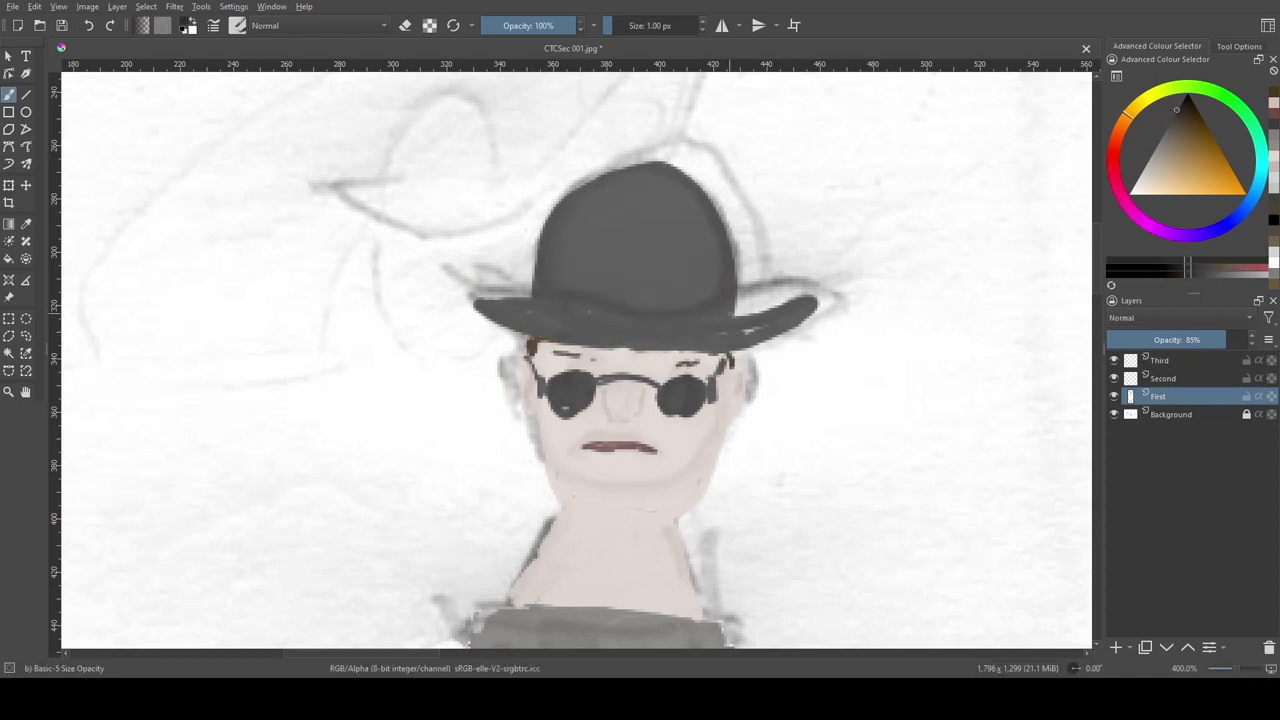
pyautogui.moveTo(540, 310)
pyautogui.mouseDown()
pyautogui.moveTo(770, 310)
pyautogui.moveTo(622, 313)
pyautogui.mouseUp()
# Step: Draw the jawline in grey with a 2 px brush and add a grey rectangular badge frame on the coat's chest
pyautogui.scroll(3, 620, 450)
pyautogui.scroll(3, 620, 400)
pyautogui.scroll(2, 620, 313)
pyautogui.click(1157, 160)
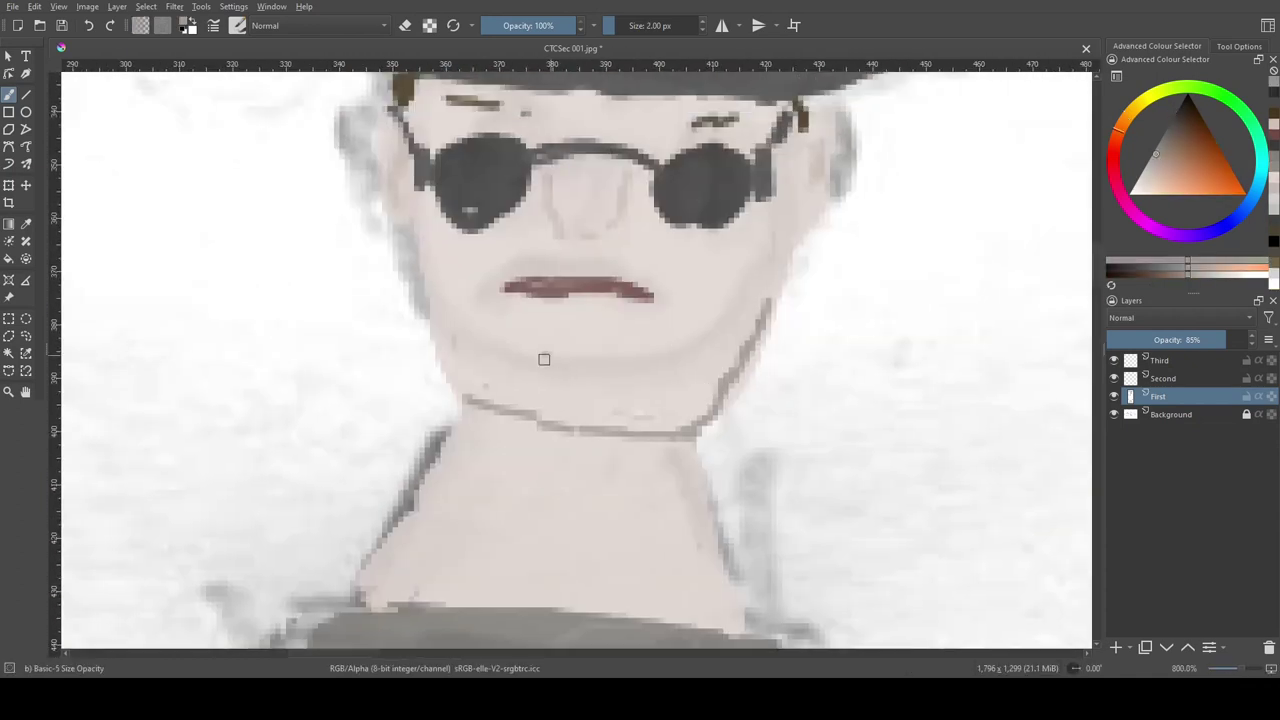
pyautogui.press('e')
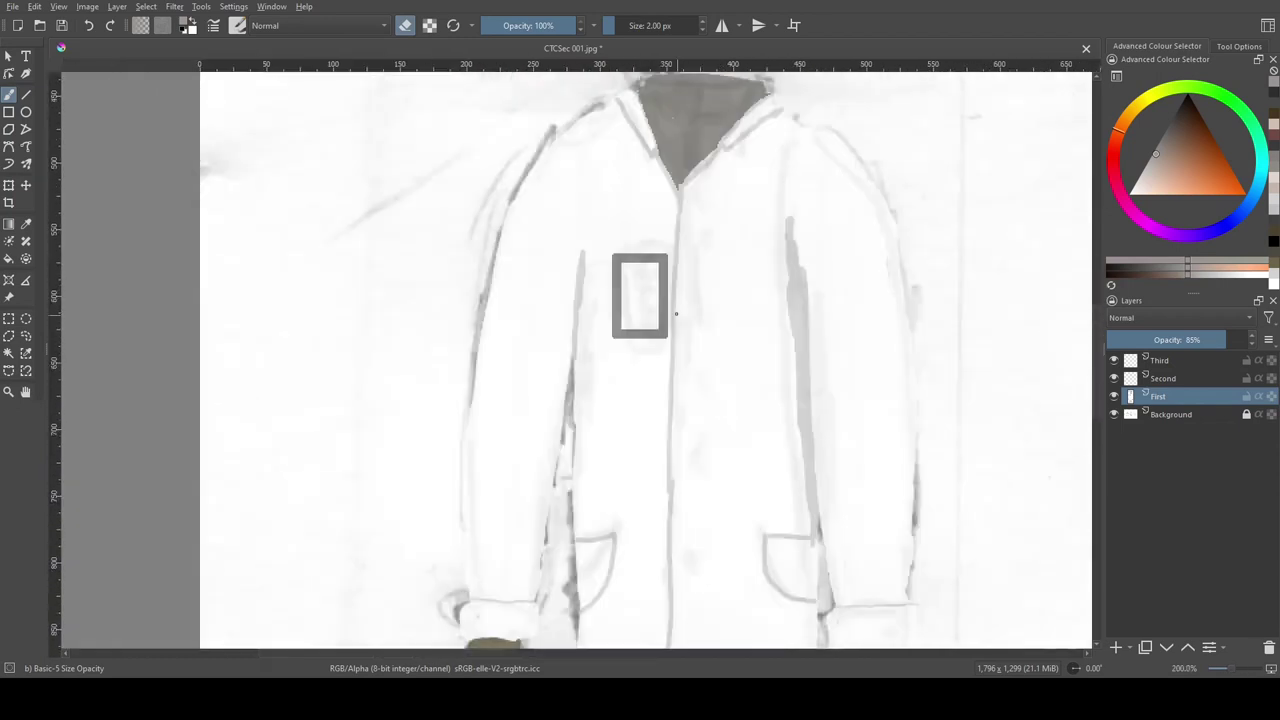
# Step: Add the vertical text "CTC" on its own vector layer, shrink it and place it beside the chest badge as a reference
pyautogui.click(612, 255)
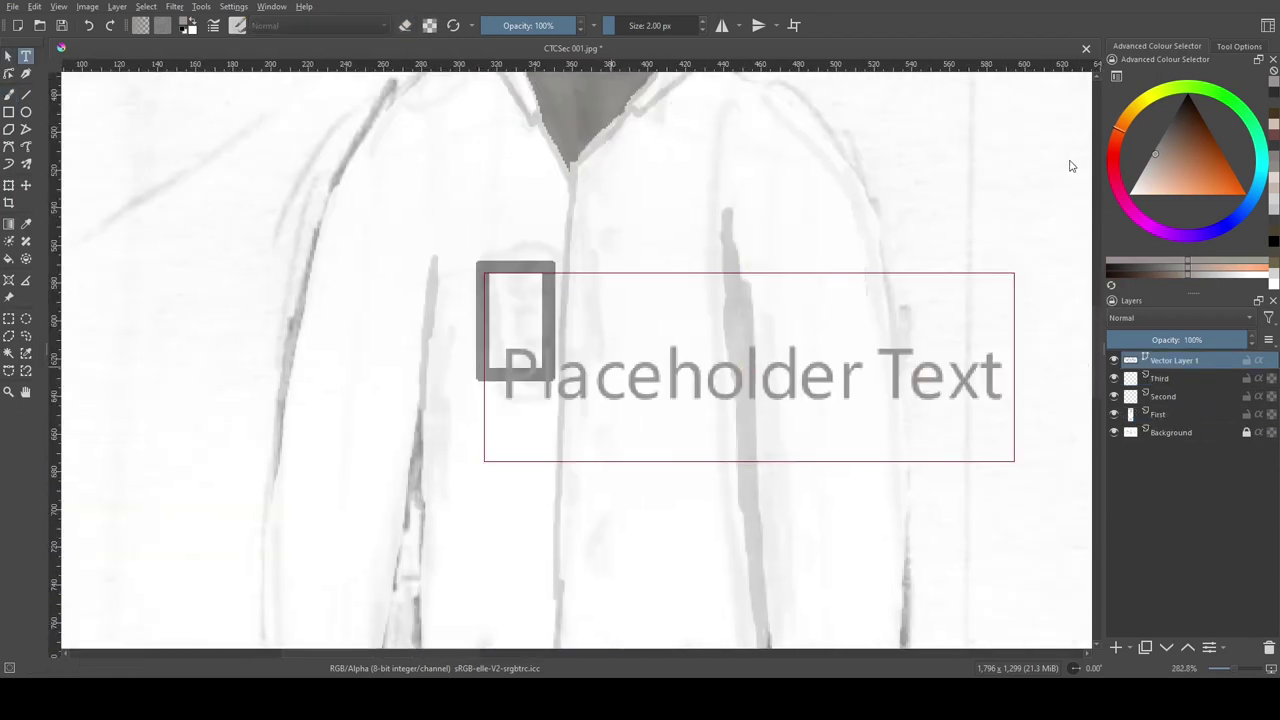
pyautogui.hotkey('ctrl', 's')
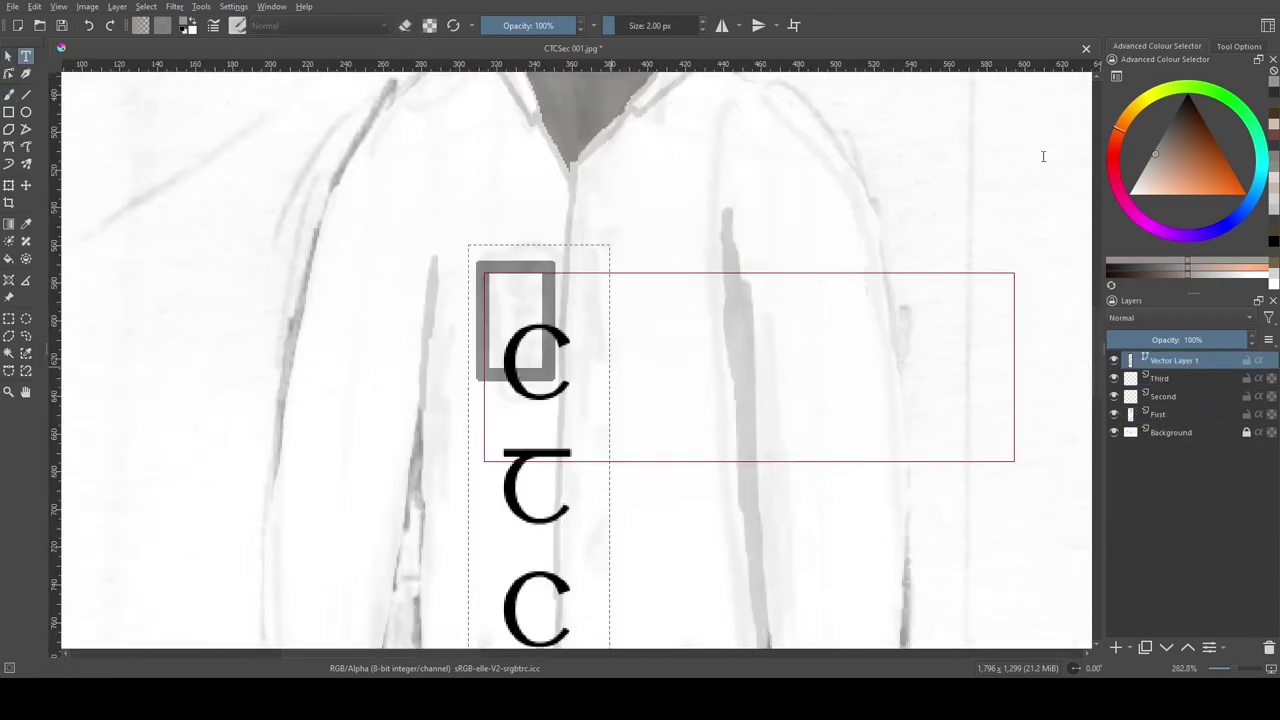
pyautogui.click(517, 337)
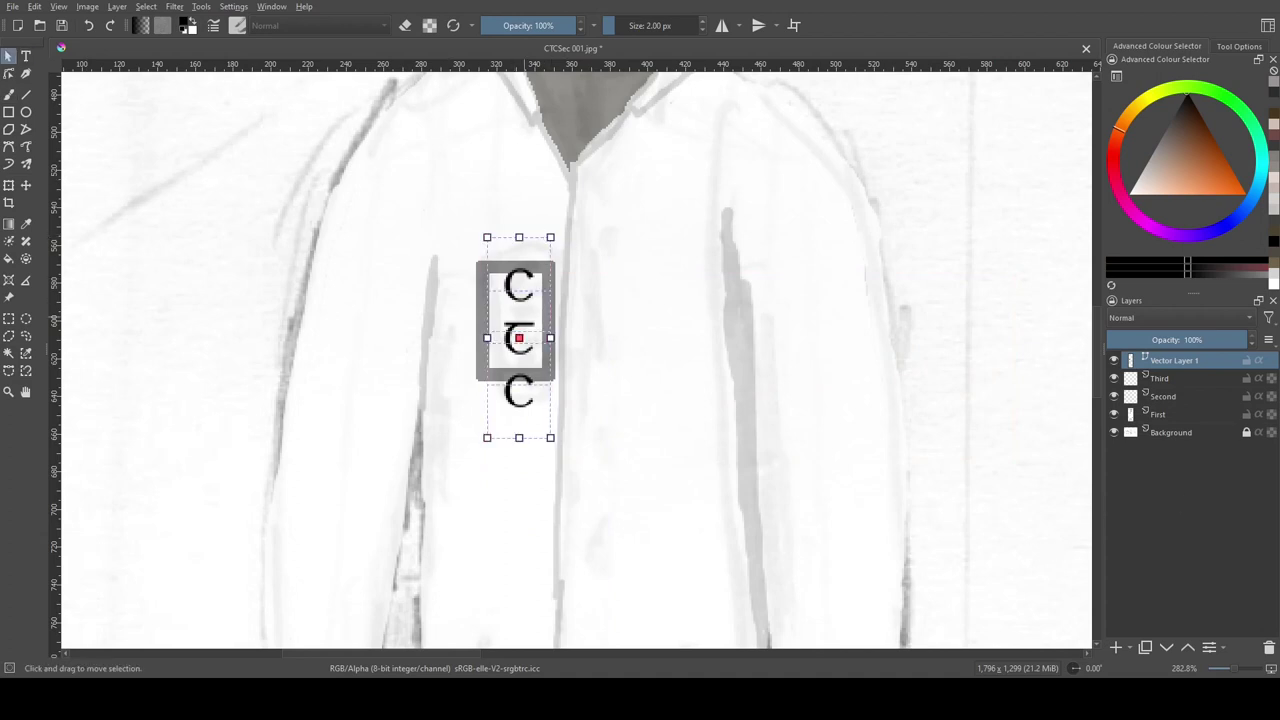
pyautogui.moveTo(517, 337); pyautogui.dragTo(600, 337)
# Step: On the First layer, hand-draw the letters CTC vertically inside the badge frame with a 2 px dark brush
pyautogui.click(1158, 414)
pyautogui.scroll(4, 512, 323)
pyautogui.press('b')
pyautogui.moveTo(567, 152); pyautogui.dragTo(562, 222)
pyautogui.moveTo(486, 277); pyautogui.dragTo(594, 275)
pyautogui.moveTo(490, 285); pyautogui.dragTo(563, 352)
pyautogui.moveTo(572, 400); pyautogui.dragTo(580, 465)
# Step: Delete the vector layer holding the reference text and lock the First layer
pyautogui.click(1252, 362)
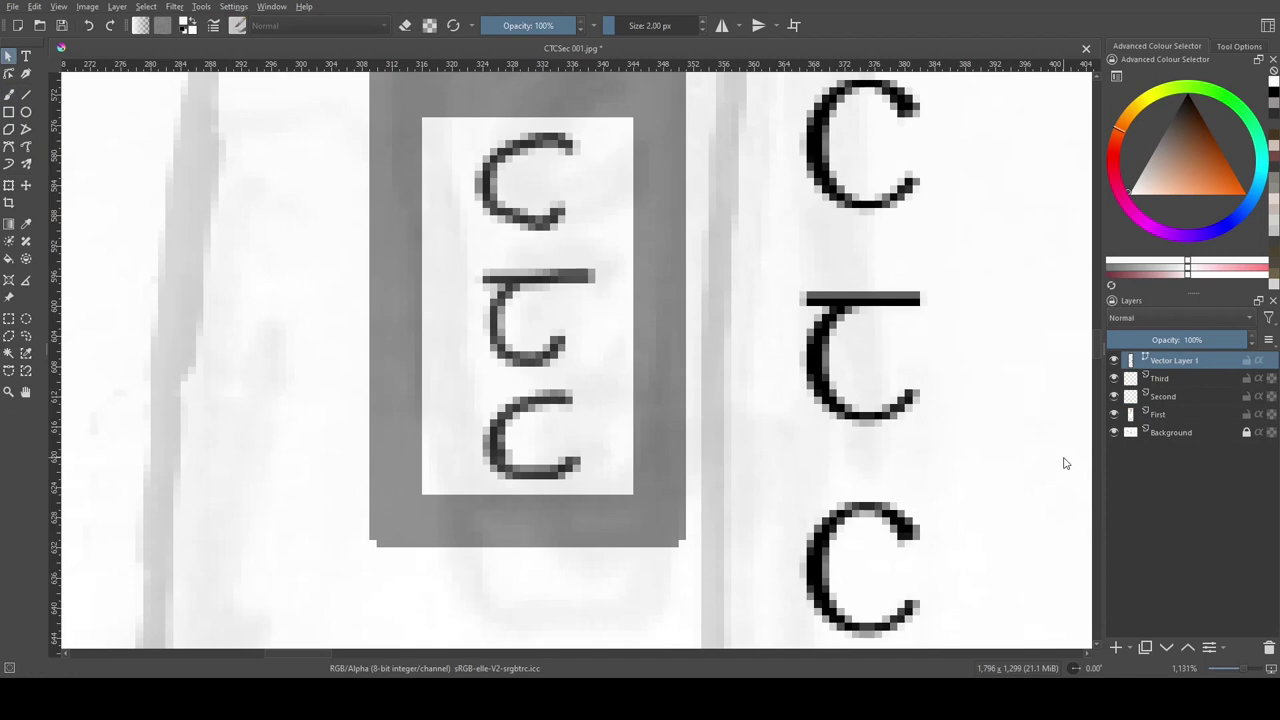
pyautogui.hotkey('shift', 'Delete')
pyautogui.scroll(-10, 1063, 460)
pyautogui.press('1')
pyautogui.scroll(1, 819, 250)
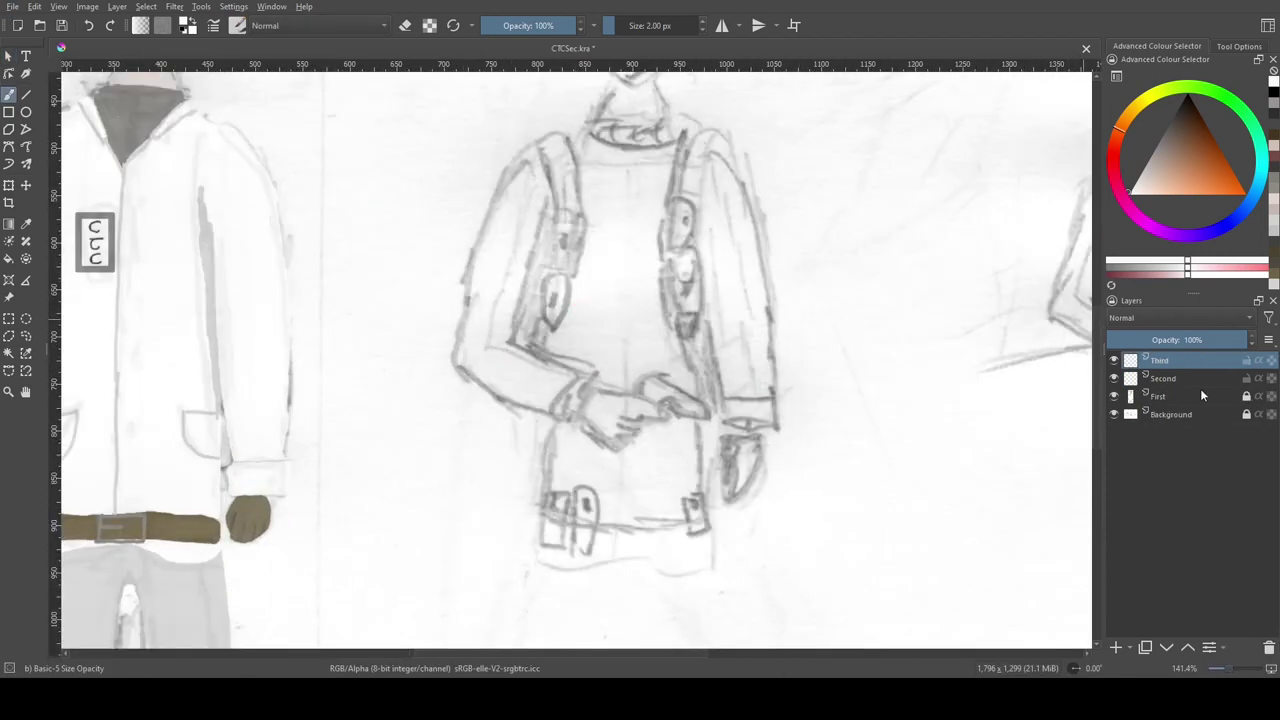
pyautogui.click(1158, 396)
pyautogui.moveTo(823, 340); pyautogui.dragTo(873, 394)
# Step: On the Second layer at 83% opacity, paint the middle figure's two harness straps medium grey with a 10 px brush
pyautogui.click(1163, 378)
pyautogui.press('k')
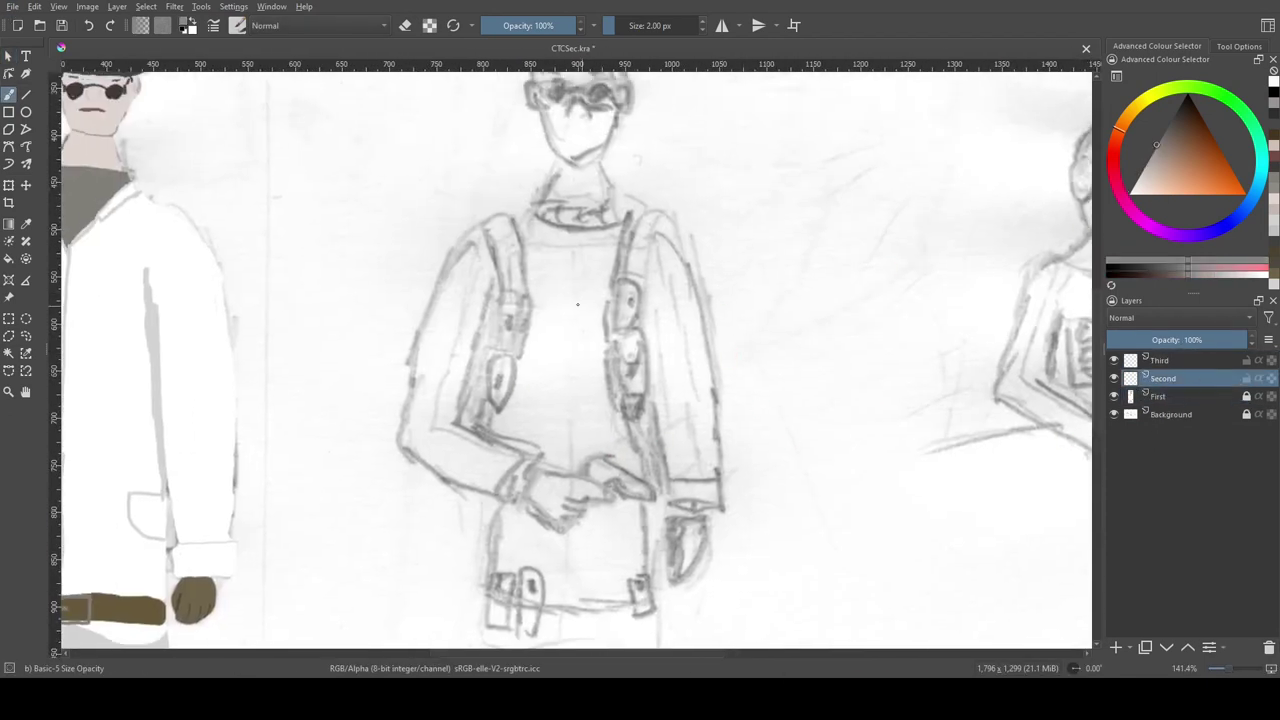
pyautogui.moveTo(511, 221)
pyautogui.mouseDown()
pyautogui.moveTo(495, 350)
pyautogui.moveTo(514, 363)
pyautogui.moveTo(507, 257)
pyautogui.mouseUp()
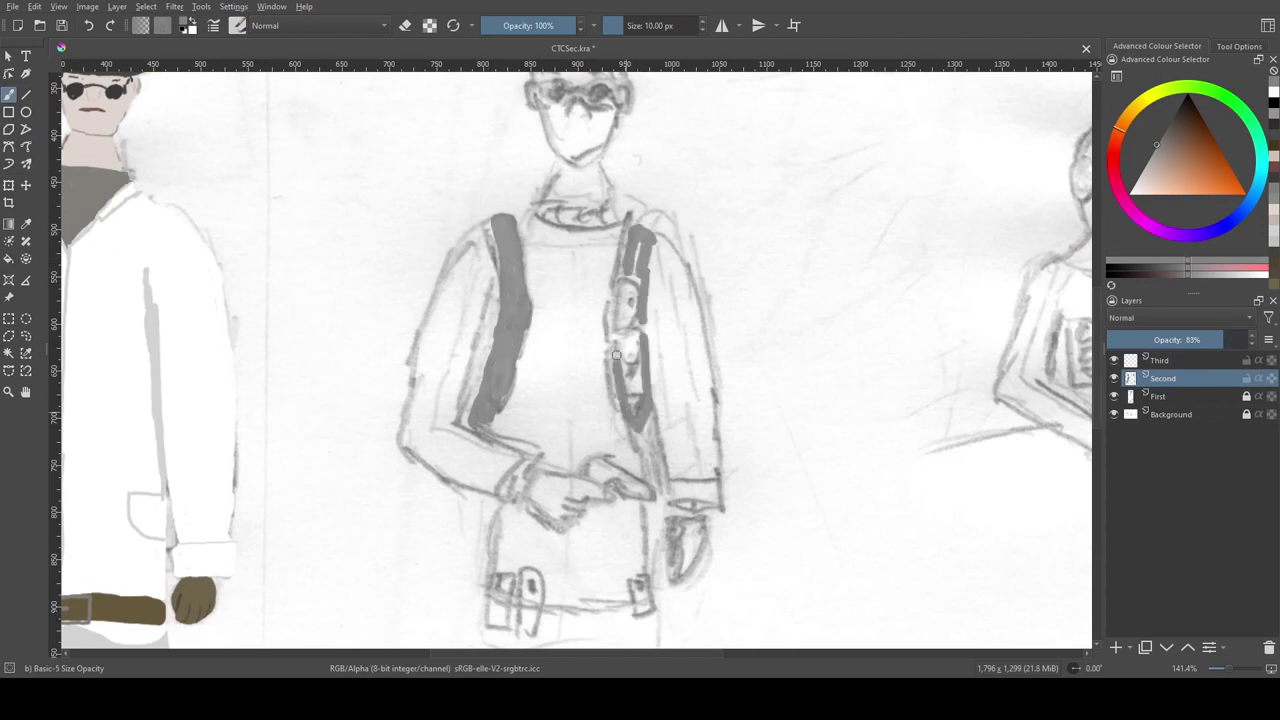
pyautogui.moveTo(616, 354); pyautogui.dragTo(633, 271)
# Step: Draw stacked box-shaped pouches with flaps on the right-hand strap in darker grey with a 2 px brush
pyautogui.scroll(3, 611, 354)
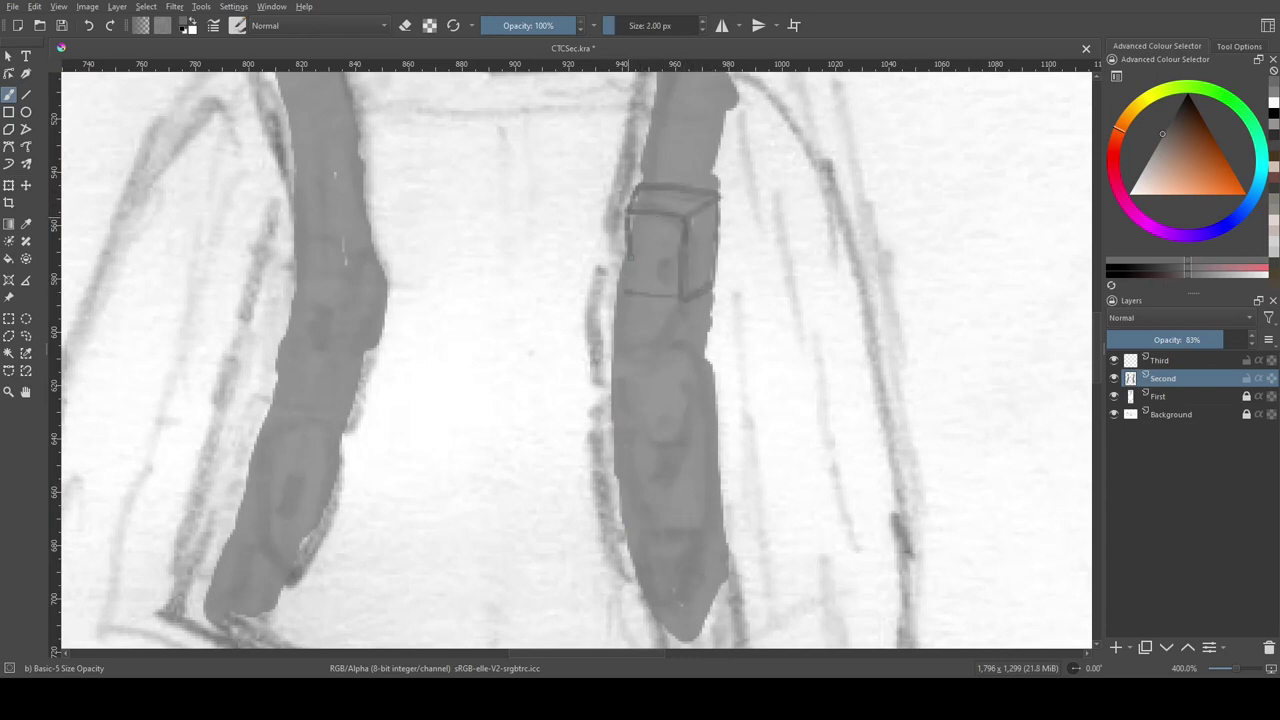
pyautogui.keyDown('ctrl'); pyautogui.click(715, 303); pyautogui.keyUp('ctrl')
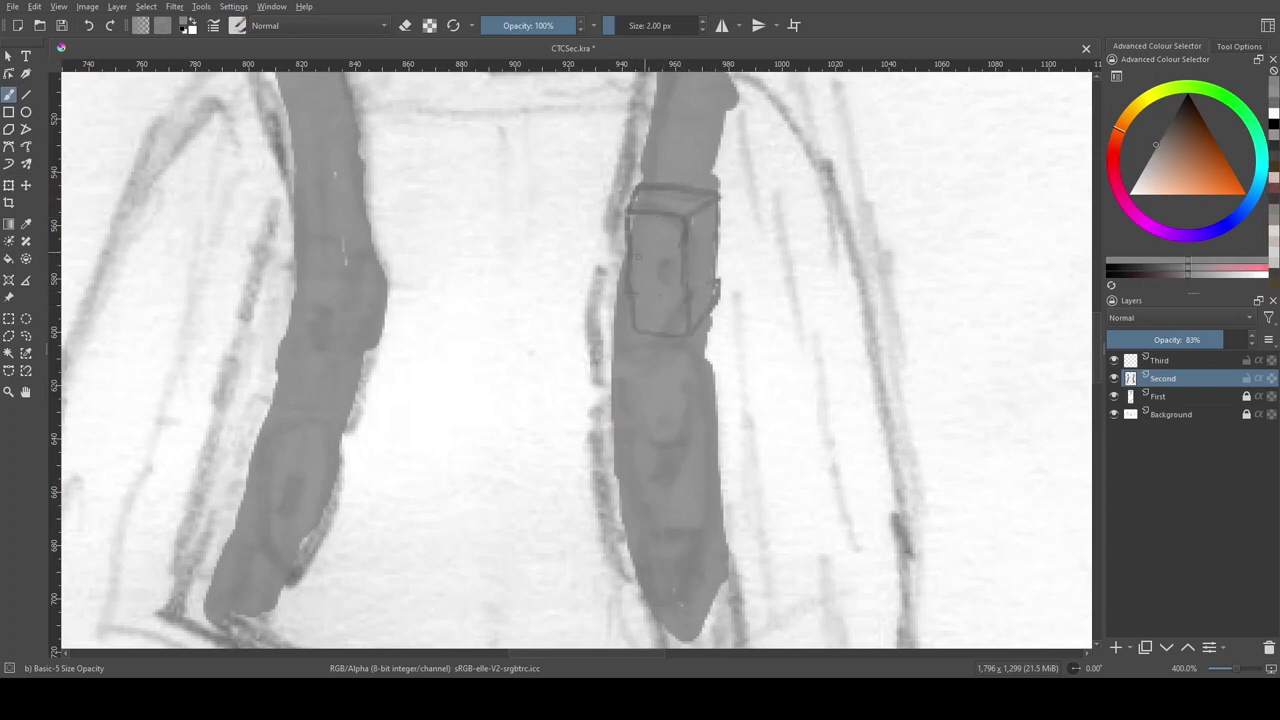
pyautogui.keyDown('ctrl'); pyautogui.click(659, 254); pyautogui.keyUp('ctrl')
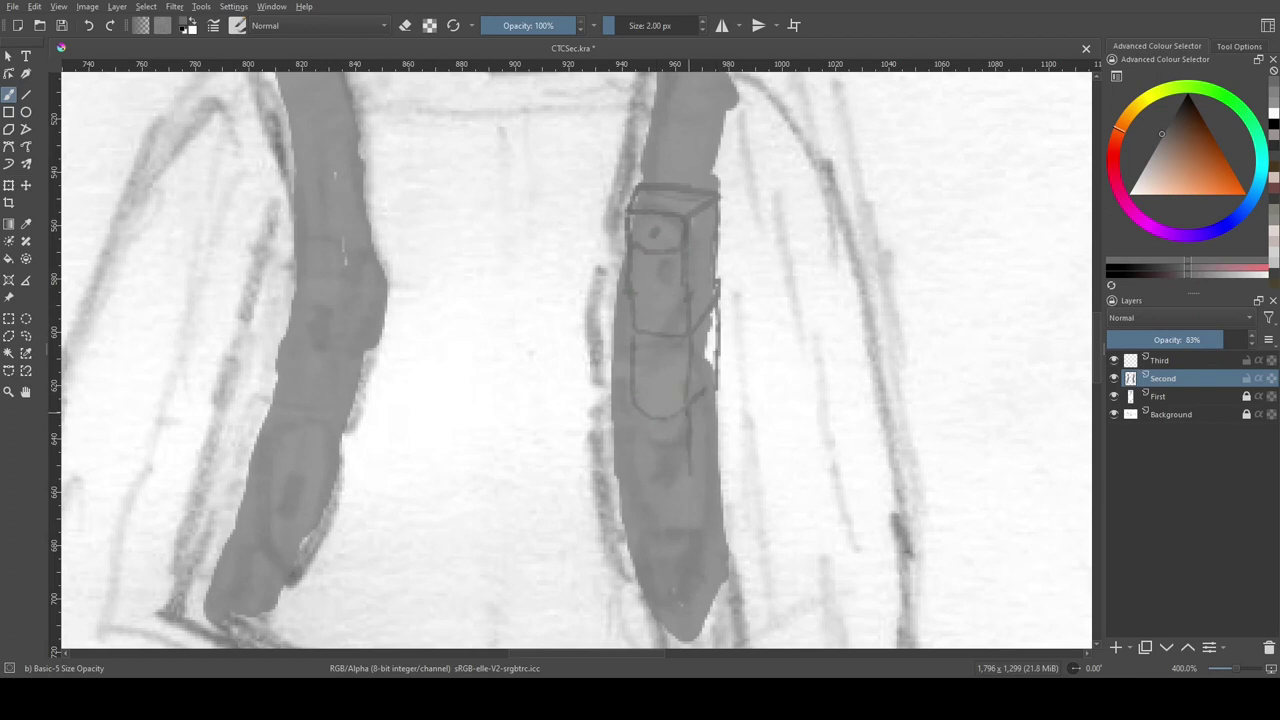
pyautogui.keyDown('ctrl'); pyautogui.click(709, 350); pyautogui.keyUp('ctrl')
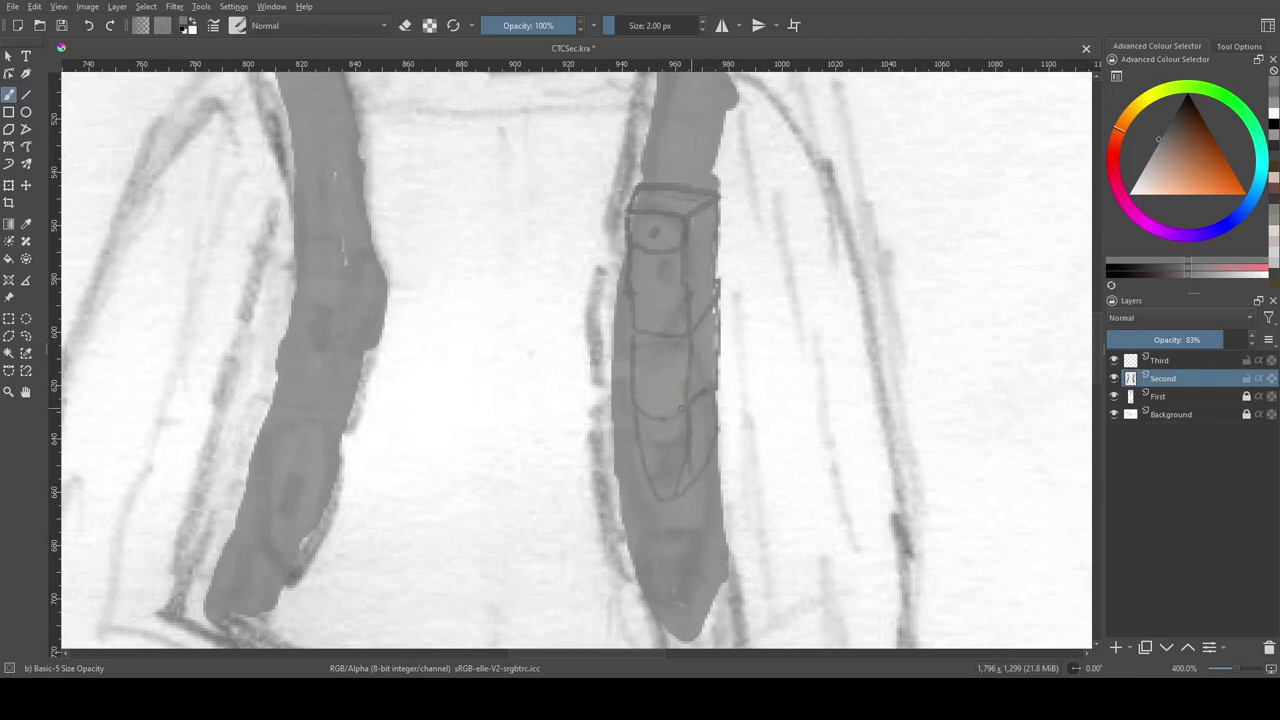
# Step: Outline two flapped pouches on the left-hand strap in darker grey, undoing and redrawing the upper pouch's side
pyautogui.moveTo(660, 350)
pyautogui.mouseDown()
pyautogui.moveTo(920, 371)
pyautogui.moveTo(978, 392)
pyautogui.mouseUp()
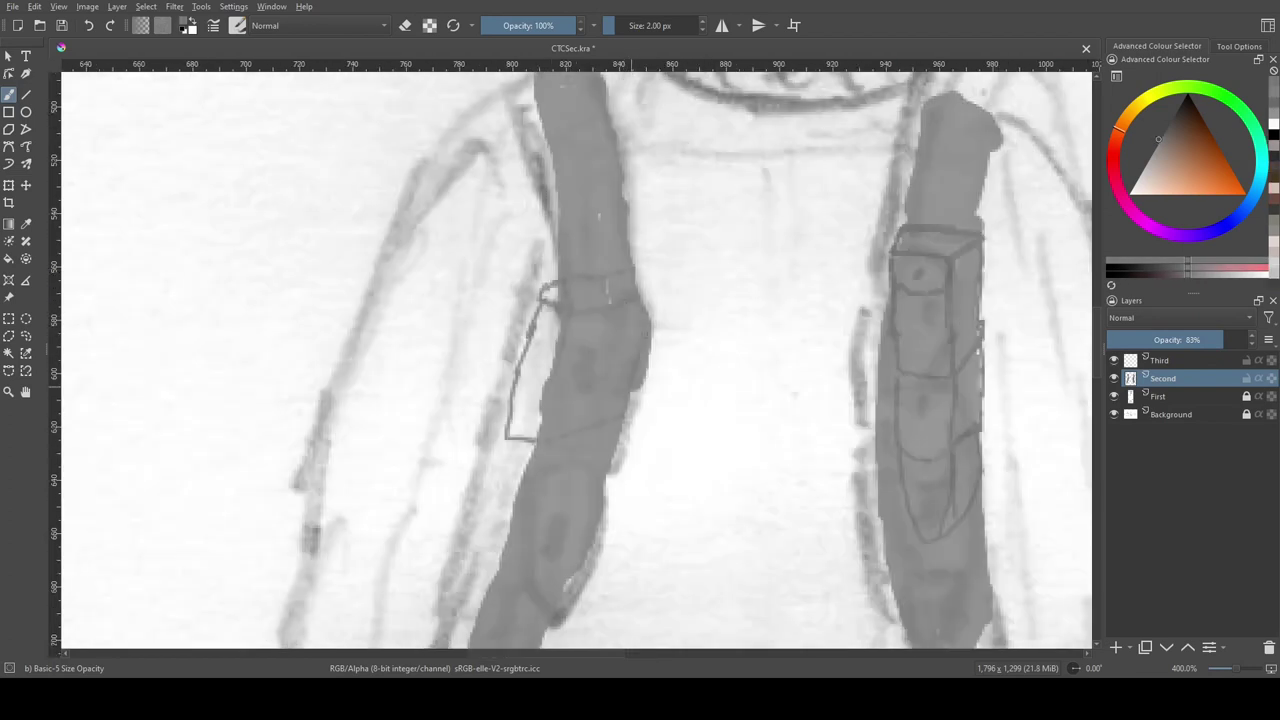
pyautogui.hotkey('ctrl', 'z')
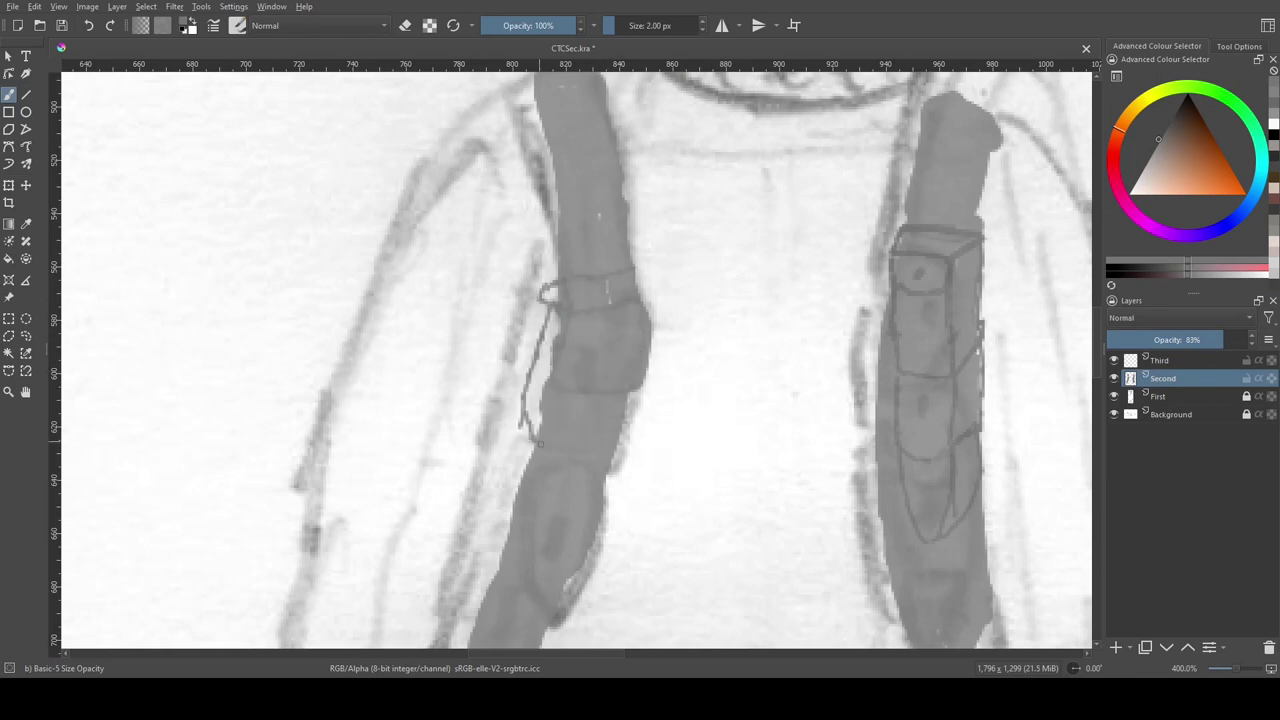
pyautogui.moveTo(635, 392); pyautogui.dragTo(711, 282)
pyautogui.moveTo(605, 310); pyautogui.dragTo(587, 365)
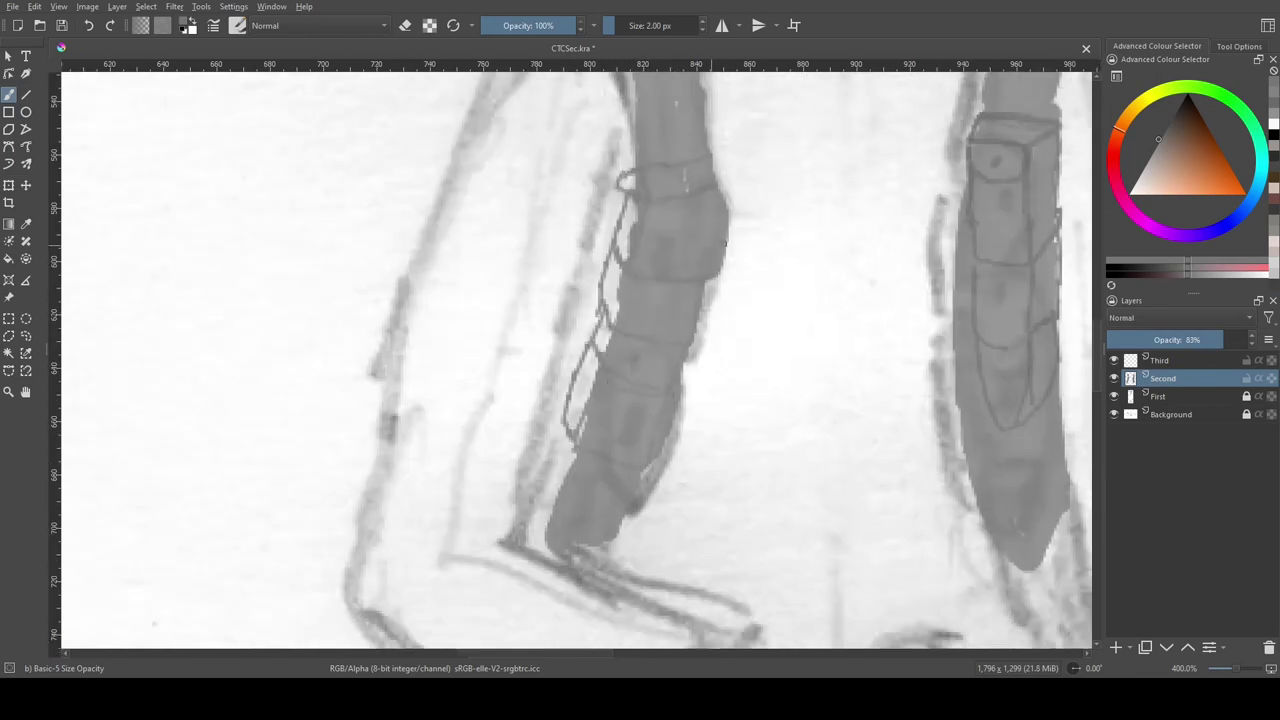
# Step: Fill the left-hand pouches' protruding sides with the strap's grey and touch up the gaps in Behind mode
pyautogui.moveTo(634, 229); pyautogui.dragTo(709, 177)
pyautogui.press('f')
pyautogui.click(709, 177)
pyautogui.press('b')
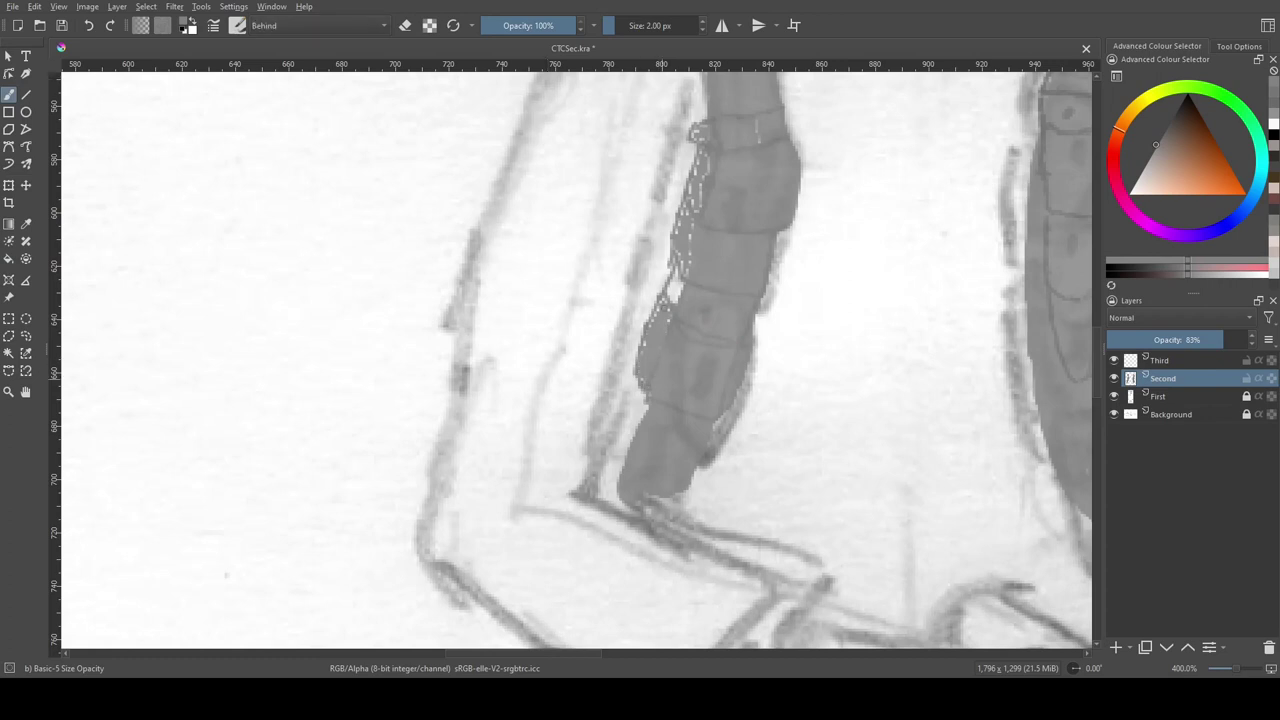
# Step: Add black studs to the pouch flaps on both straps and save the file
pyautogui.press('d')
pyautogui.click(756, 179)
pyautogui.click(705, 314)
pyautogui.moveTo(705, 314); pyautogui.dragTo(500, 404)
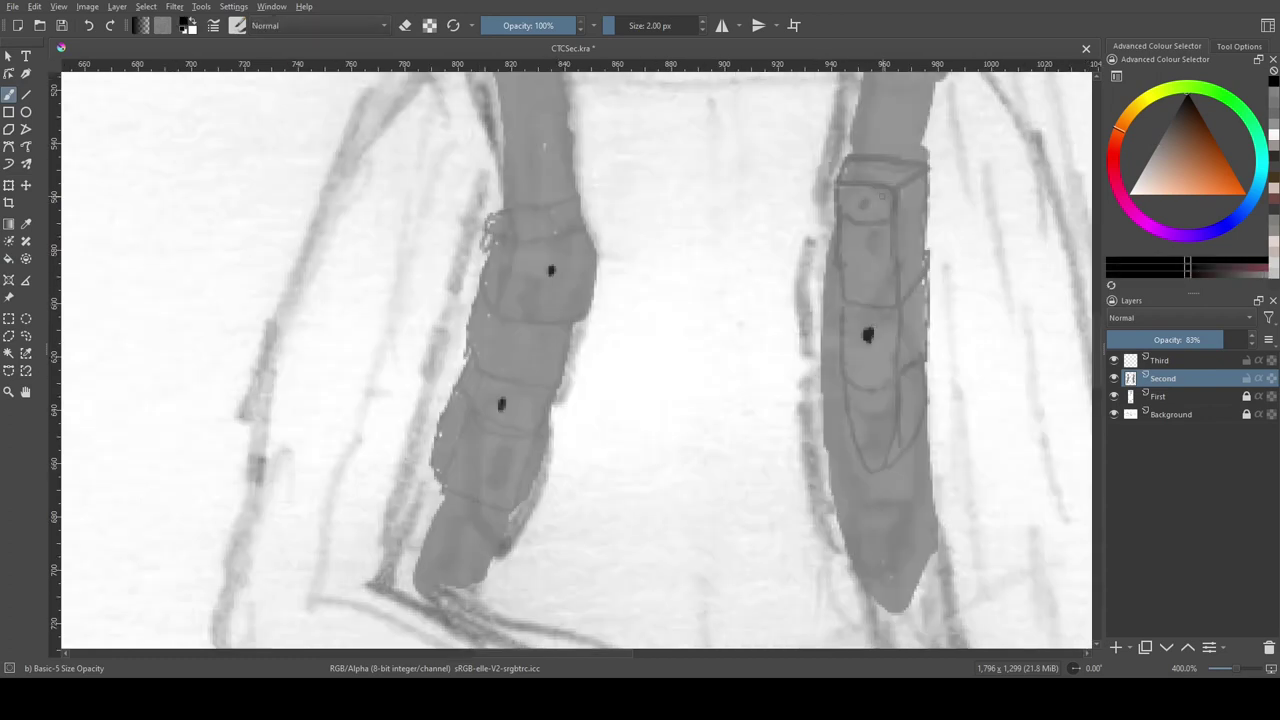
pyautogui.scroll(-3, 576, 355)
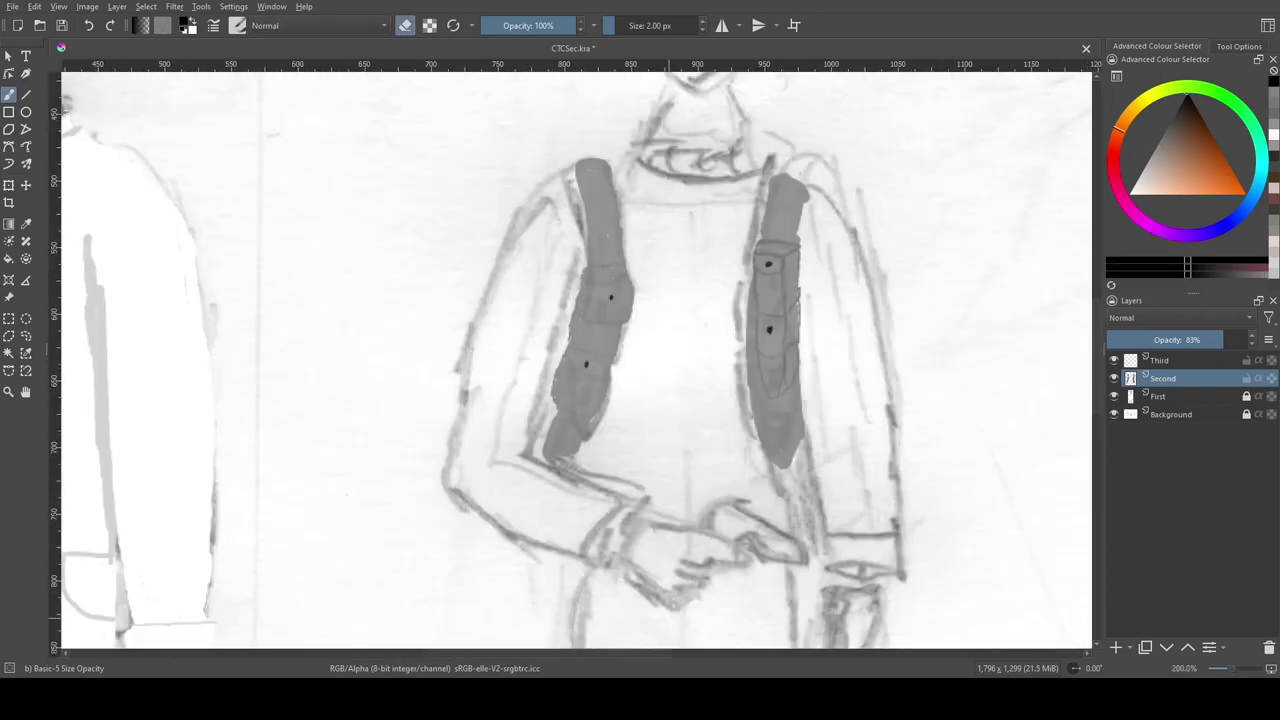
pyautogui.hotkey('ctrl', 's')
# Step: Outline the hanging arm's sleeve and cuff in dark grey with a 6 px brush in Behind mode and fill the sleeve
pyautogui.press('e')
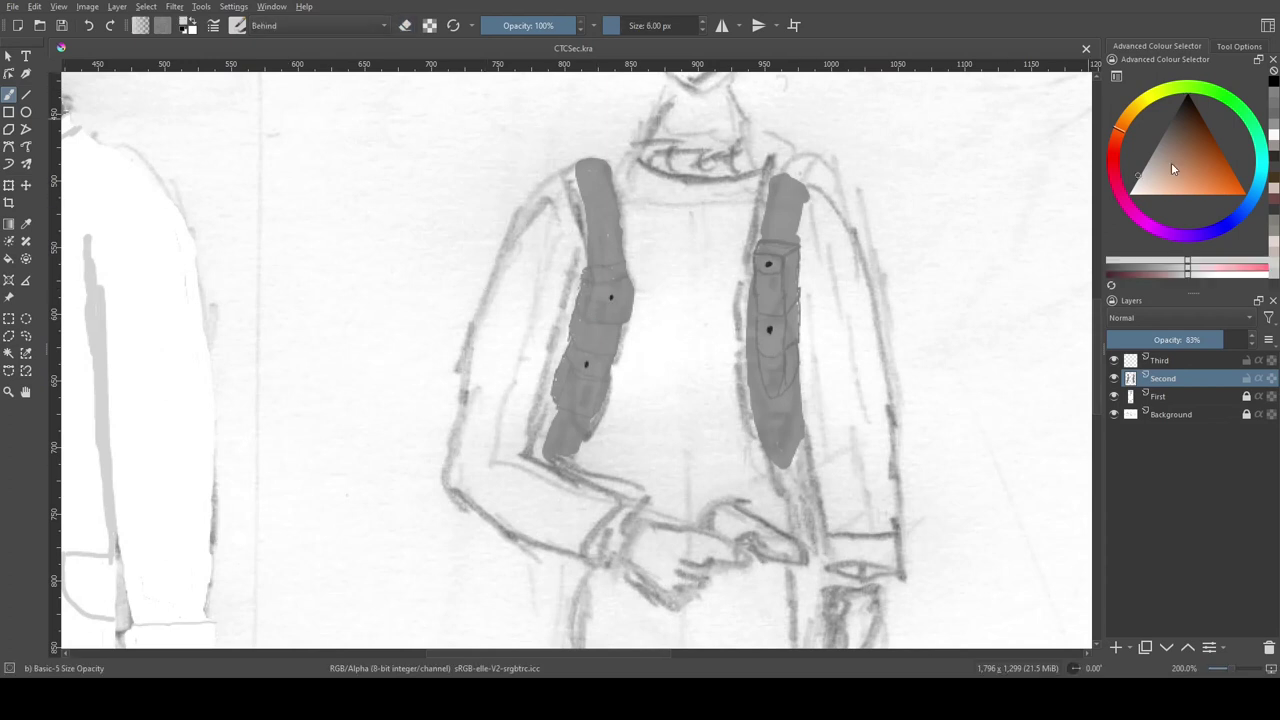
pyautogui.click(808, 191)
pyautogui.moveTo(840, 545); pyautogui.dragTo(742, 375)
pyautogui.moveTo(509, 263); pyautogui.dragTo(509, 396)
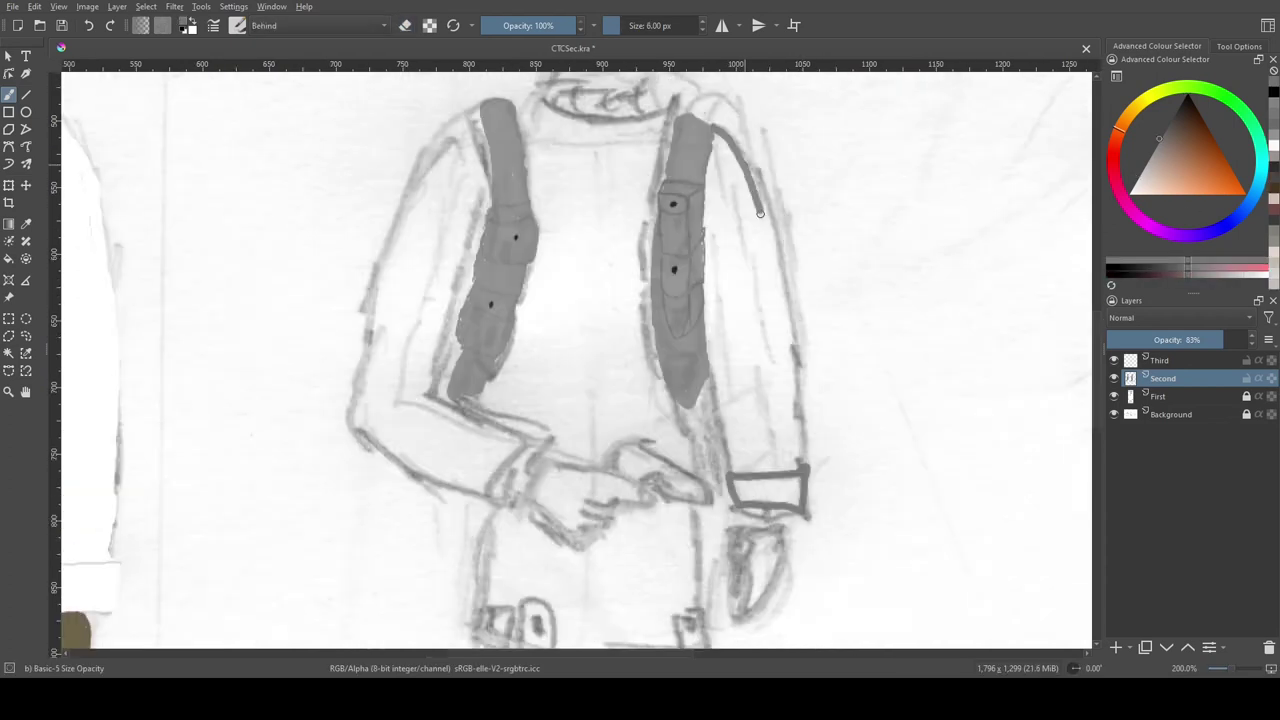
pyautogui.press('f')
# Step: Outline and fill the bent arm's sleeve in the same grey, and draw a grey neckline between the straps
pyautogui.moveTo(452, 497); pyautogui.dragTo(514, 103)
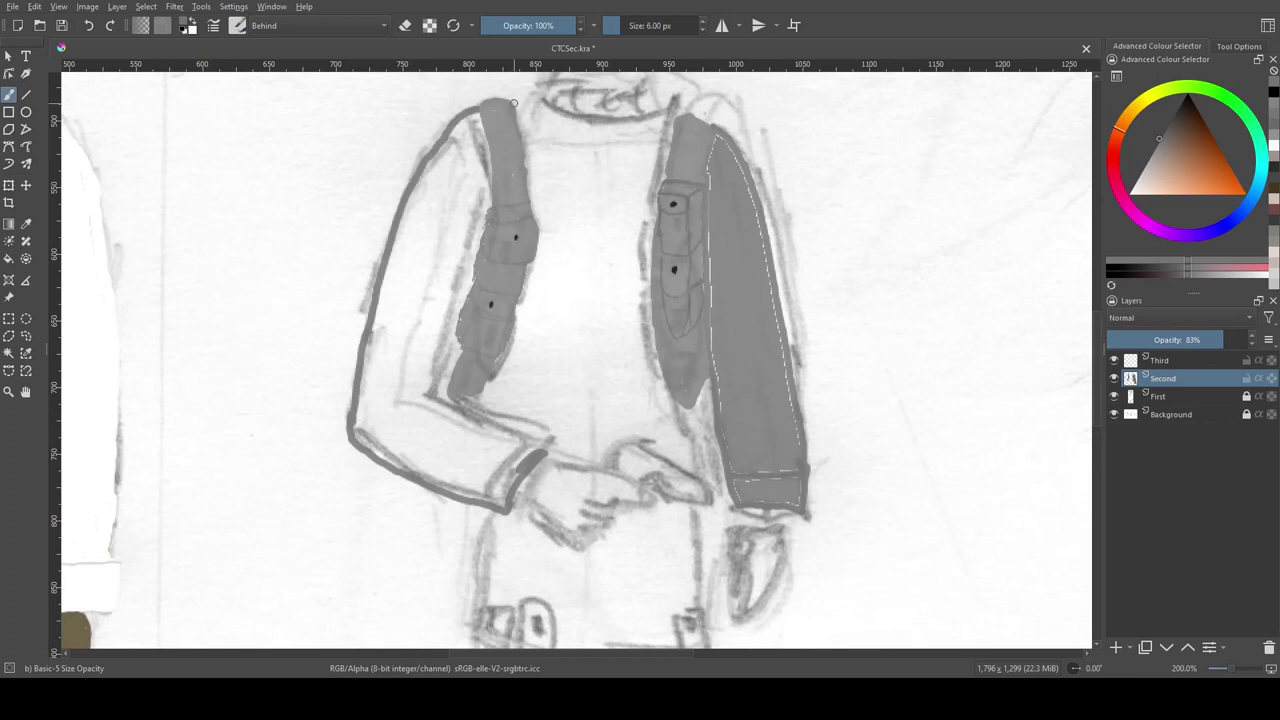
pyautogui.press('f')
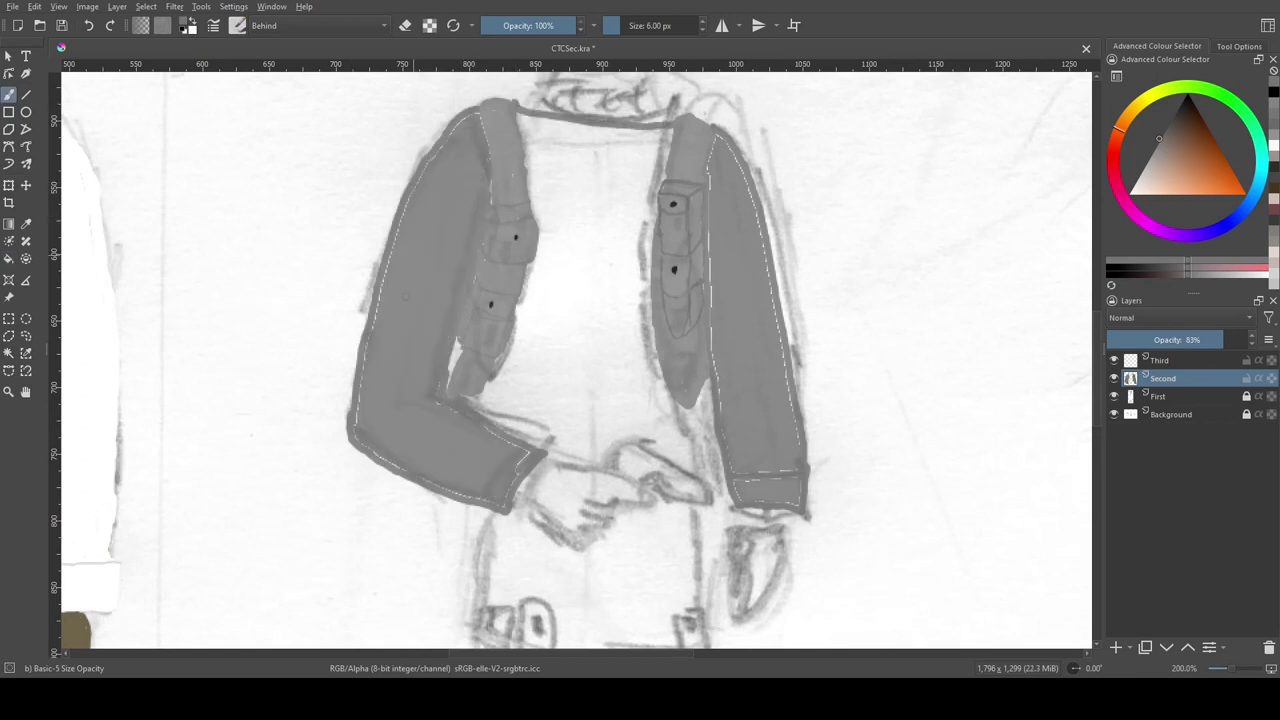
pyautogui.moveTo(600, 400); pyautogui.dragTo(437, 303)
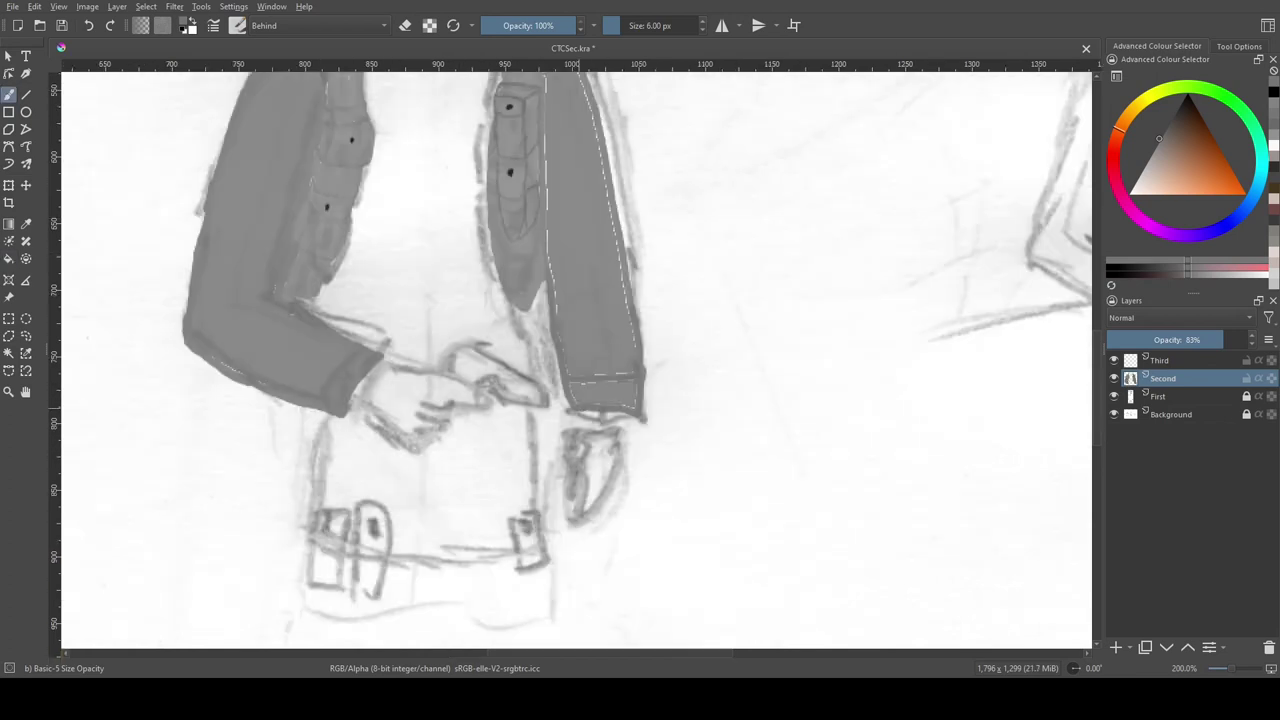
pyautogui.scroll(3, 570, 354)
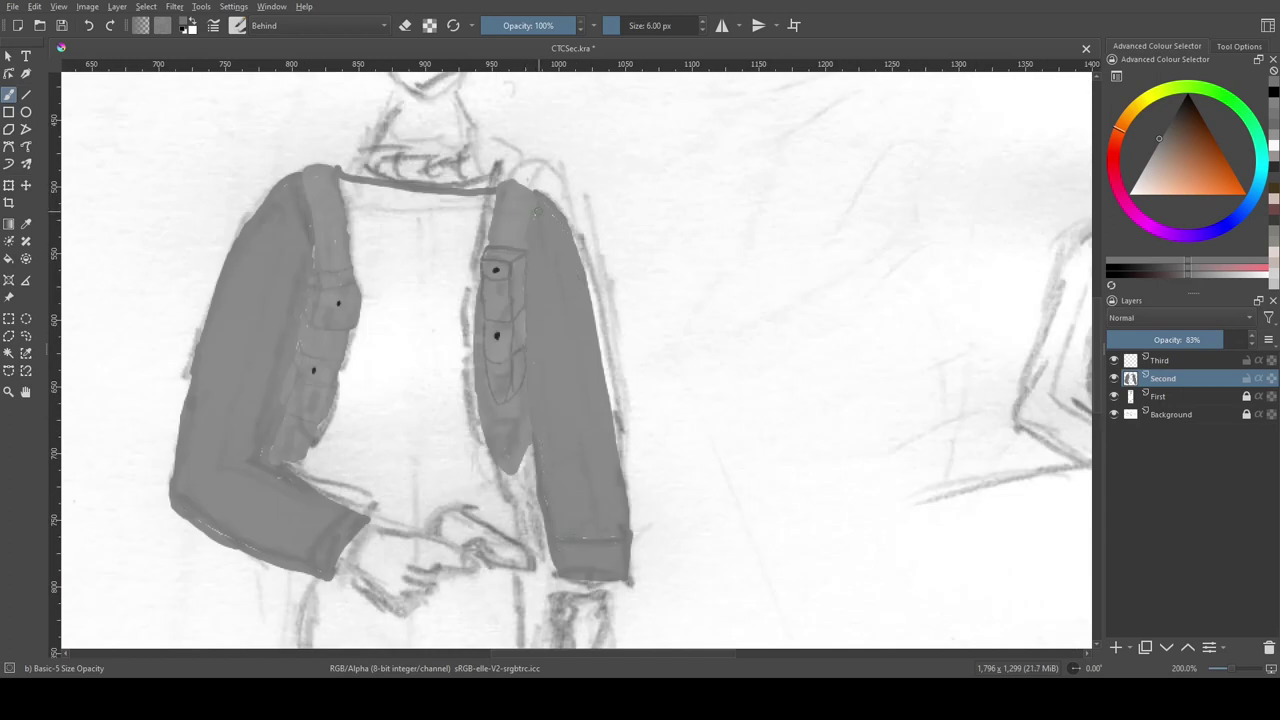
# Step: Outline both gloved hands in dark brown with the 6 px brush in Behind mode and fill them
pyautogui.moveTo(600, 400); pyautogui.dragTo(523, 293)
pyautogui.click(1262, 191)
pyautogui.moveTo(290, 420)
pyautogui.mouseDown()
pyautogui.moveTo(325, 478)
pyautogui.moveTo(300, 480)
pyautogui.mouseUp()
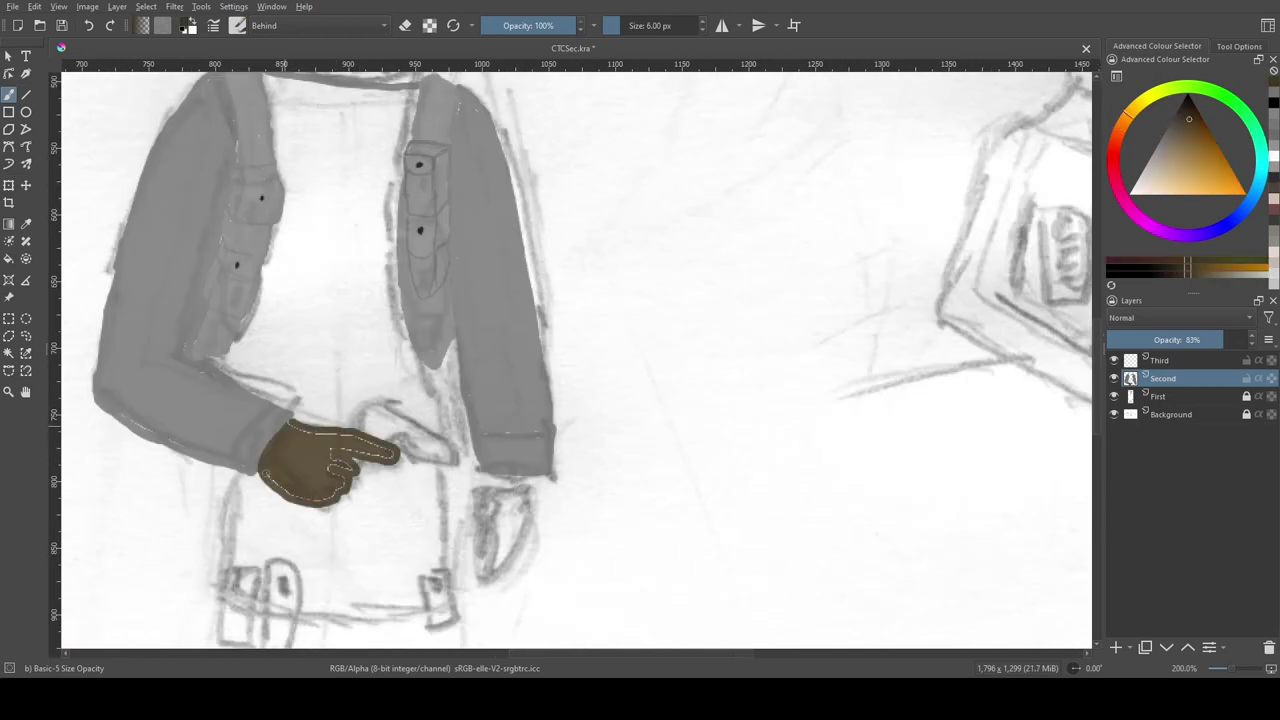
pyautogui.scroll(-1, 531, 446)
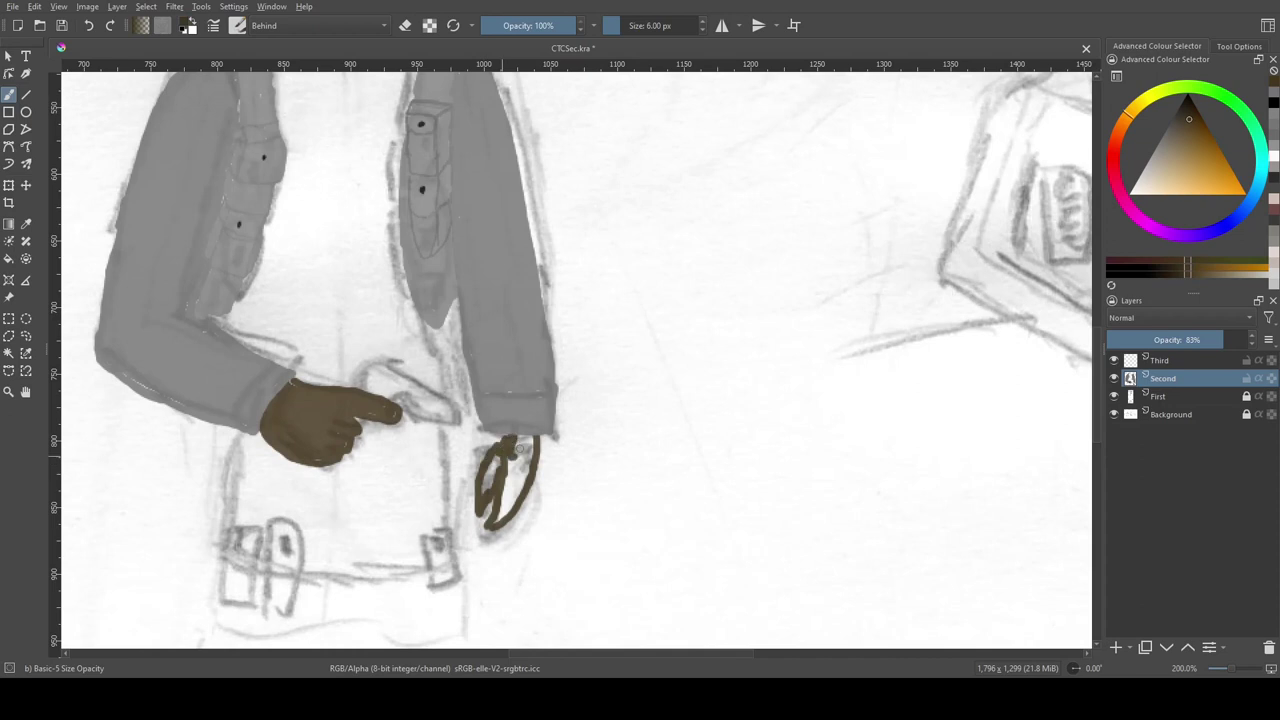
pyautogui.moveTo(500, 455); pyautogui.dragTo(515, 505)
pyautogui.moveTo(600, 350)
pyautogui.mouseDown()
pyautogui.moveTo(617, 440)
pyautogui.moveTo(666, 375)
pyautogui.moveTo(680, 302)
pyautogui.mouseUp()
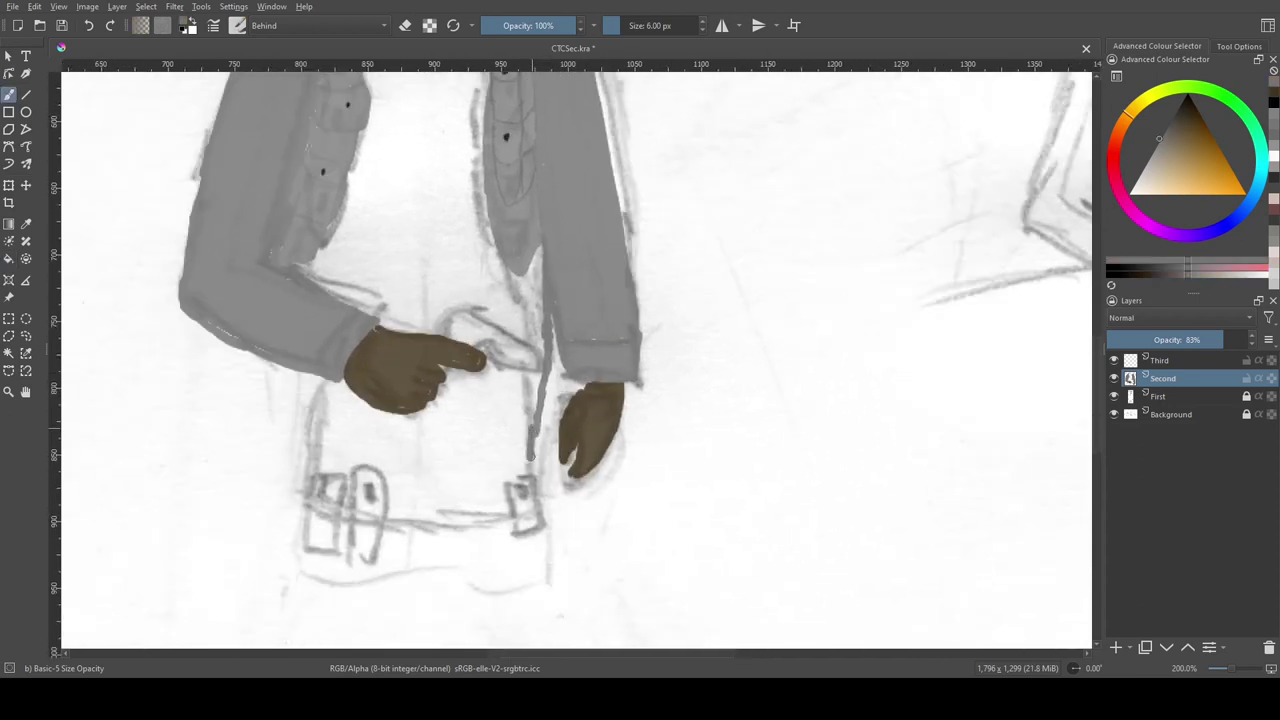
# Step: Outline the torso down to the belt in grey behind the harness, fill it, and cover the gaps with a 13 px brush
pyautogui.moveTo(532, 400); pyautogui.dragTo(408, 337)
pyautogui.scroll(3, 408, 337)
pyautogui.scroll(-3, 555, 400)
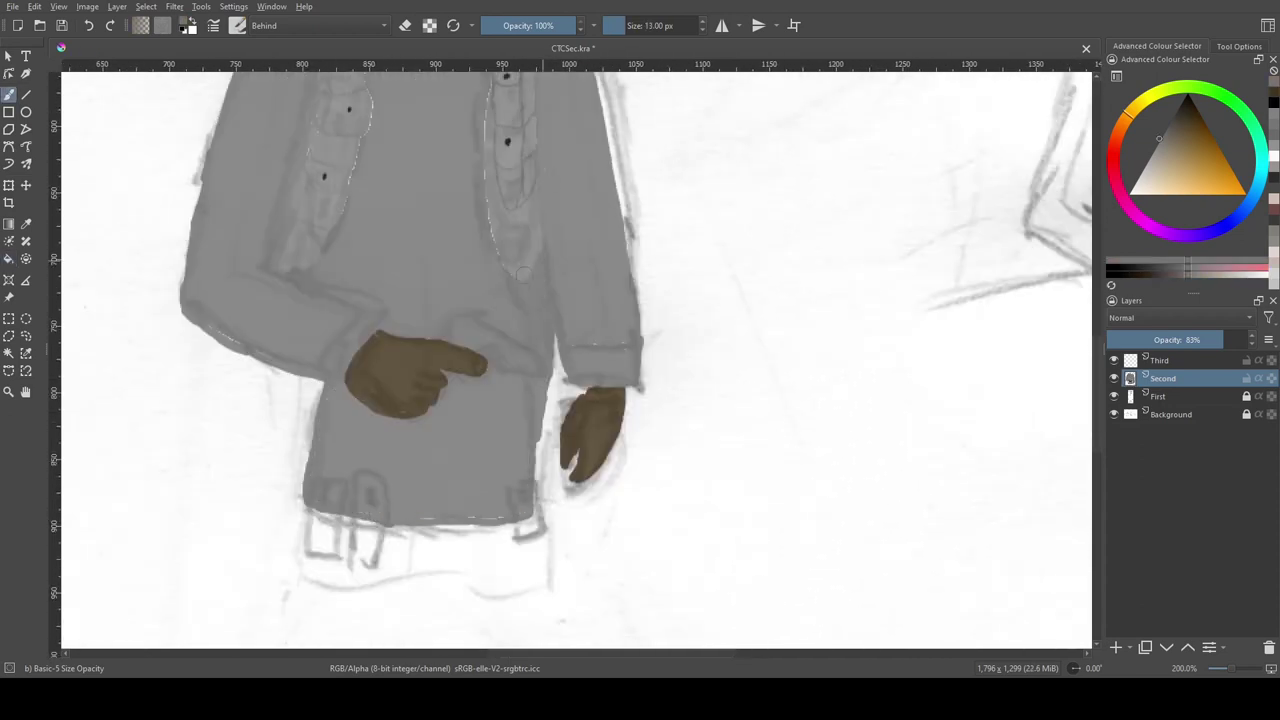
pyautogui.moveTo(520, 272); pyautogui.dragTo(509, 430)
# Step: Draw darker grey inner sleeve edges on both arms over the torso with a 5 px brush in Darken mode
pyautogui.moveTo(365, 303); pyautogui.dragTo(465, 165)
pyautogui.press('e')
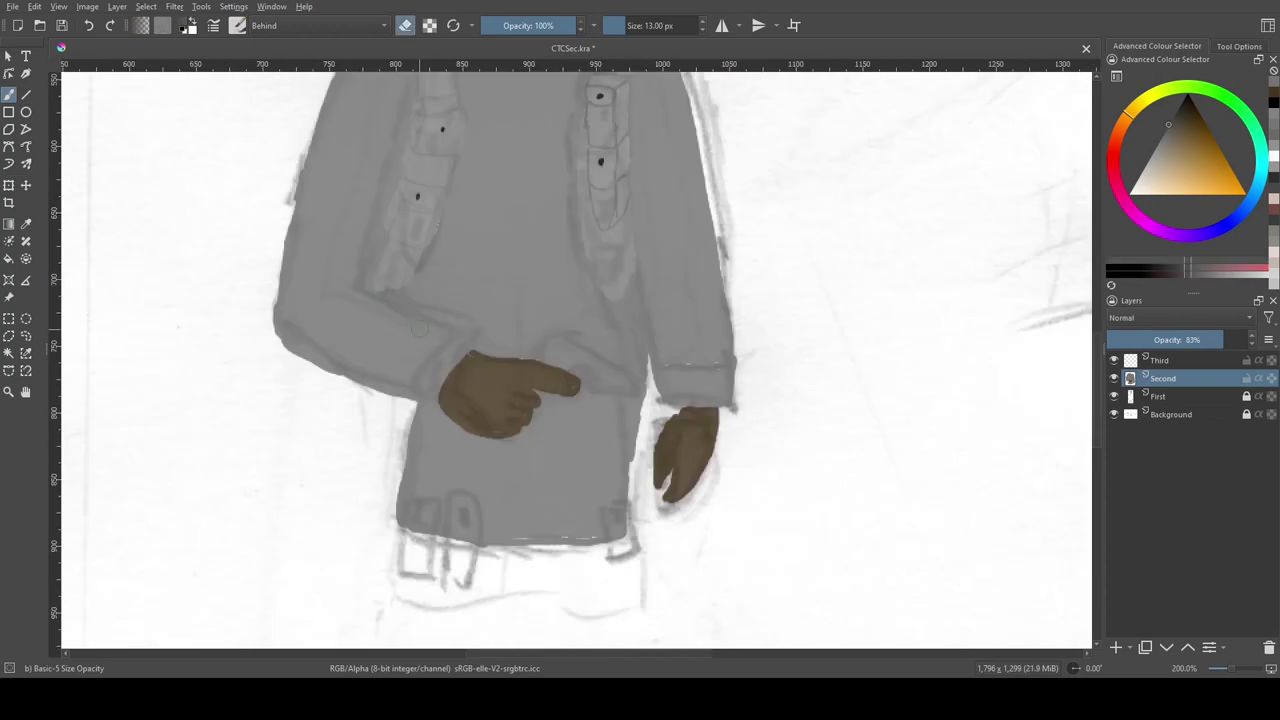
pyautogui.scroll(3, 364, 274)
pyautogui.moveTo(563, 366)
pyautogui.mouseDown()
pyautogui.moveTo(660, 430)
pyautogui.moveTo(366, 251)
pyautogui.moveTo(338, 383)
pyautogui.mouseUp()
pyautogui.hotkey('ctrl', 'z')
pyautogui.press('e')
pyautogui.moveTo(354, 213); pyautogui.dragTo(352, 231)
pyautogui.moveTo(797, 329)
pyautogui.mouseDown()
pyautogui.moveTo(531, 300)
pyautogui.moveTo(800, 290)
pyautogui.moveTo(385, 140)
pyautogui.mouseUp()
pyautogui.moveTo(655, 228); pyautogui.dragTo(690, 462)
# Step: Erase the grey fill from the gap between the torso and the hanging arm
pyautogui.press('e')
pyautogui.moveTo(627, 422)
pyautogui.mouseDown()
pyautogui.moveTo(660, 500)
pyautogui.moveTo(610, 330)
pyautogui.moveTo(690, 580)
pyautogui.mouseUp()
pyautogui.moveTo(650, 450); pyautogui.dragTo(680, 290)
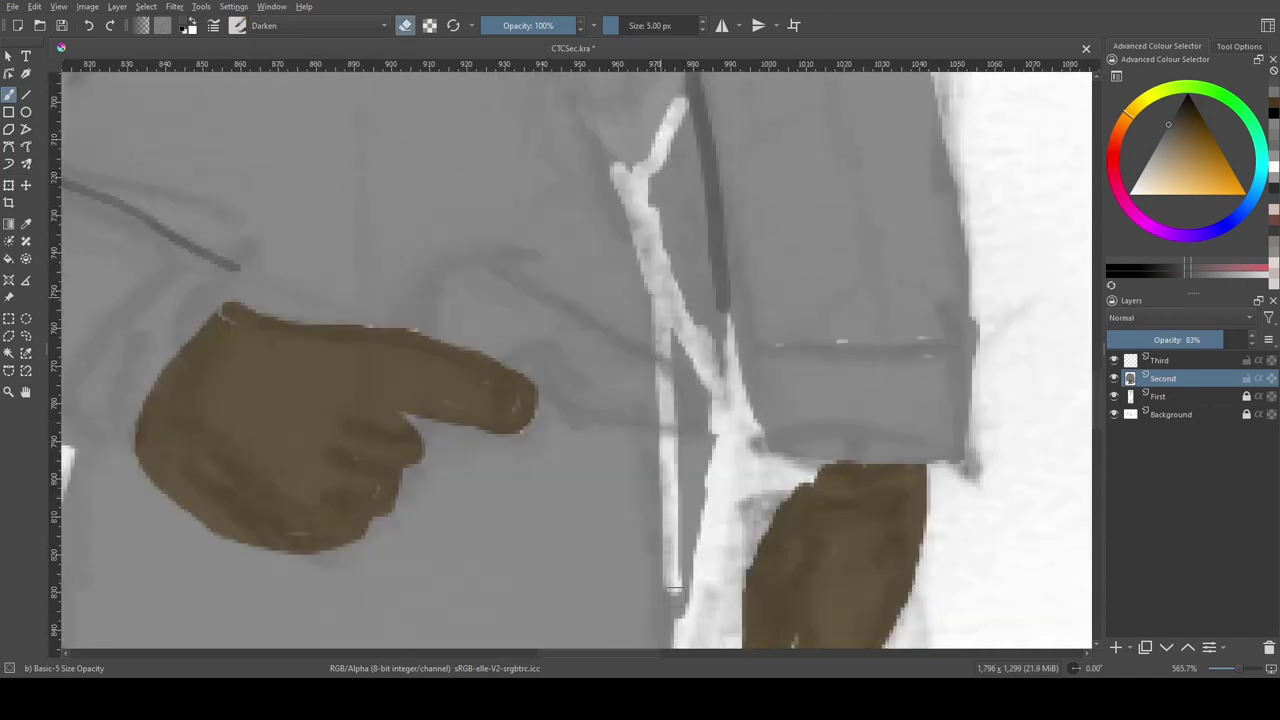
pyautogui.moveTo(690, 340); pyautogui.dragTo(700, 620)
pyautogui.moveTo(680, 290); pyautogui.dragTo(690, 400)
pyautogui.moveTo(700, 220)
pyautogui.mouseDown()
pyautogui.moveTo(703, 354)
pyautogui.moveTo(825, 239)
pyautogui.mouseUp()
pyautogui.press('e')
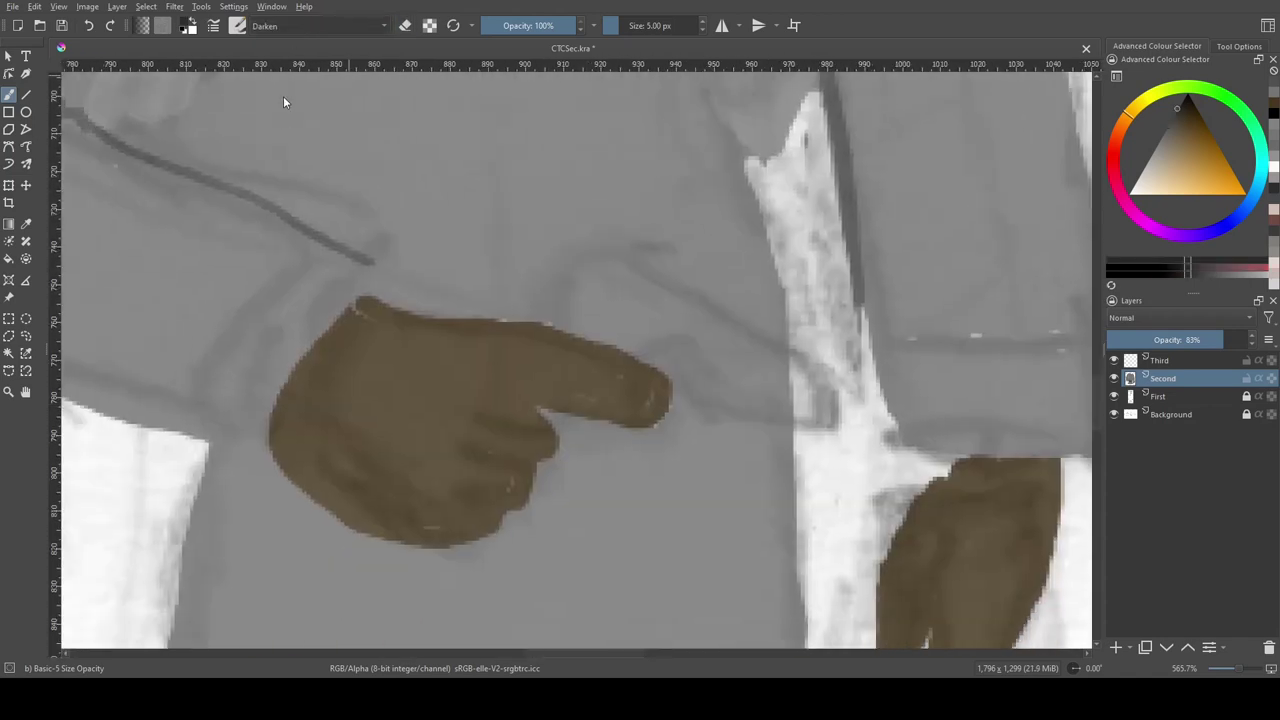
# Step: Paint a dark grey pistol beside the bent arm's glove in Normal mode and add darker detail strokes with a 4 px brush
pyautogui.hotkey('alt', 'shift', 'n')
pyautogui.click(480, 386)
pyautogui.moveTo(550, 330)
pyautogui.mouseDown()
pyautogui.moveTo(608, 268)
pyautogui.moveTo(735, 415)
pyautogui.moveTo(603, 369)
pyautogui.moveTo(558, 418)
pyautogui.mouseUp()
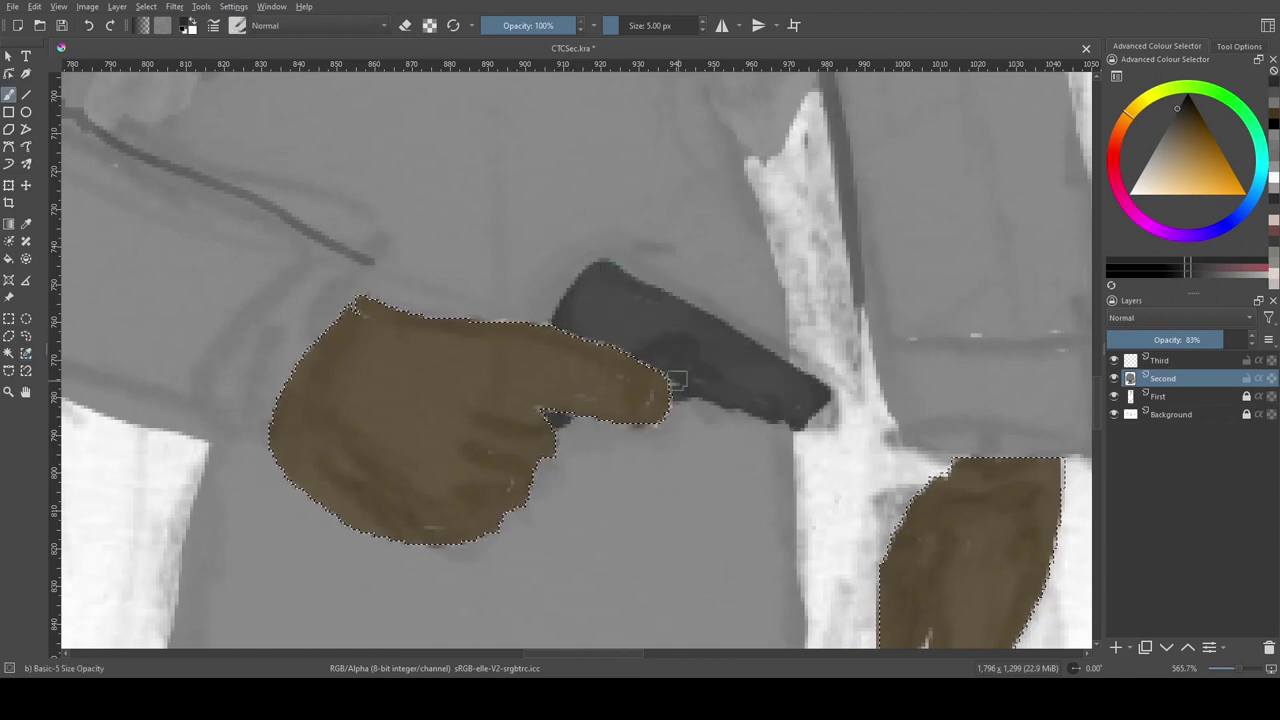
pyautogui.moveTo(676, 381)
pyautogui.mouseDown()
pyautogui.moveTo(814, 428)
pyautogui.moveTo(838, 402)
pyautogui.mouseUp()
pyautogui.press('[')
pyautogui.moveTo(618, 264)
pyautogui.mouseDown()
pyautogui.moveTo(640, 350)
pyautogui.moveTo(722, 398)
pyautogui.mouseUp()
# Step: Outline the belt and the two adjoining pouches near the bent arm's hip in brown with the 4 px brush
pyautogui.scroll(-5, 551, 491)
pyautogui.scroll(5, 631, 386)
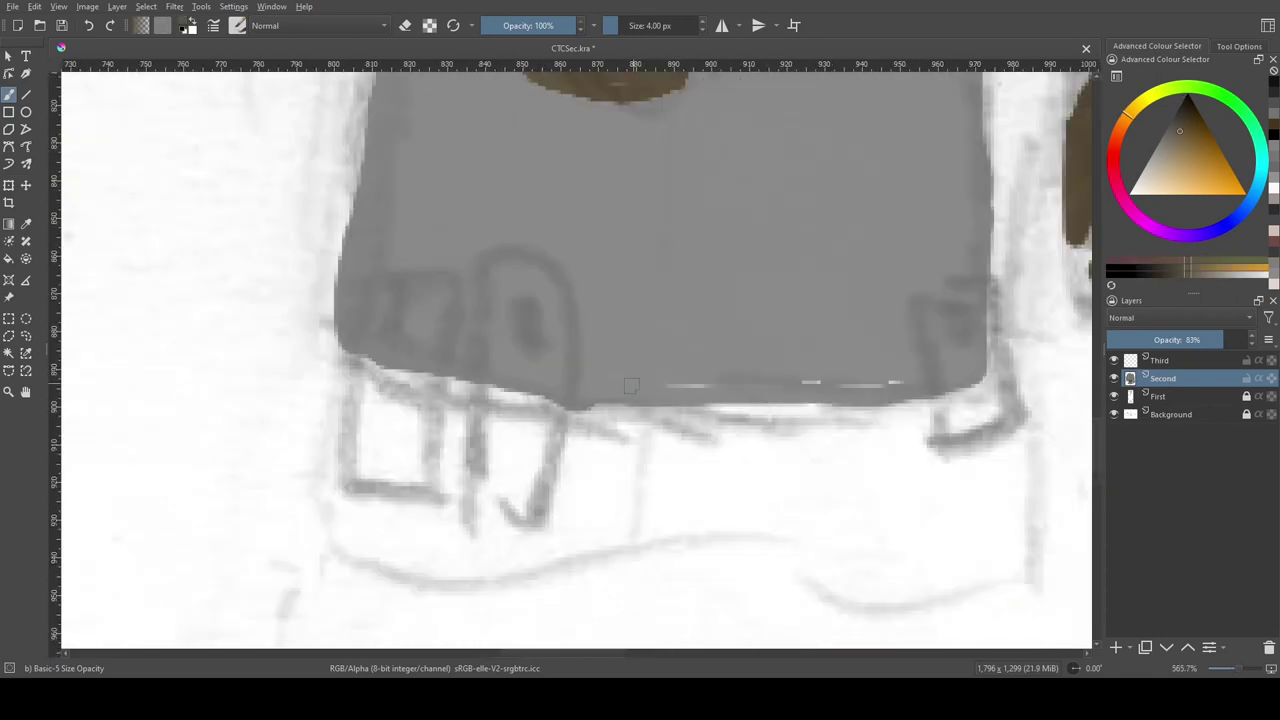
pyautogui.moveTo(582, 362); pyautogui.dragTo(876, 366)
pyautogui.moveTo(876, 410)
pyautogui.mouseDown()
pyautogui.moveTo(572, 410)
pyautogui.moveTo(940, 372)
pyautogui.moveTo(572, 408)
pyautogui.moveTo(448, 452)
pyautogui.mouseUp()
pyautogui.hotkey('ctrl', 'z')
pyautogui.moveTo(580, 345)
pyautogui.mouseDown()
pyautogui.moveTo(562, 434)
pyautogui.moveTo(449, 462)
pyautogui.mouseUp()
pyautogui.moveTo(466, 305); pyautogui.dragTo(450, 492)
pyautogui.moveTo(395, 310); pyautogui.dragTo(340, 365)
pyautogui.moveTo(600, 400); pyautogui.dragTo(378, 430)
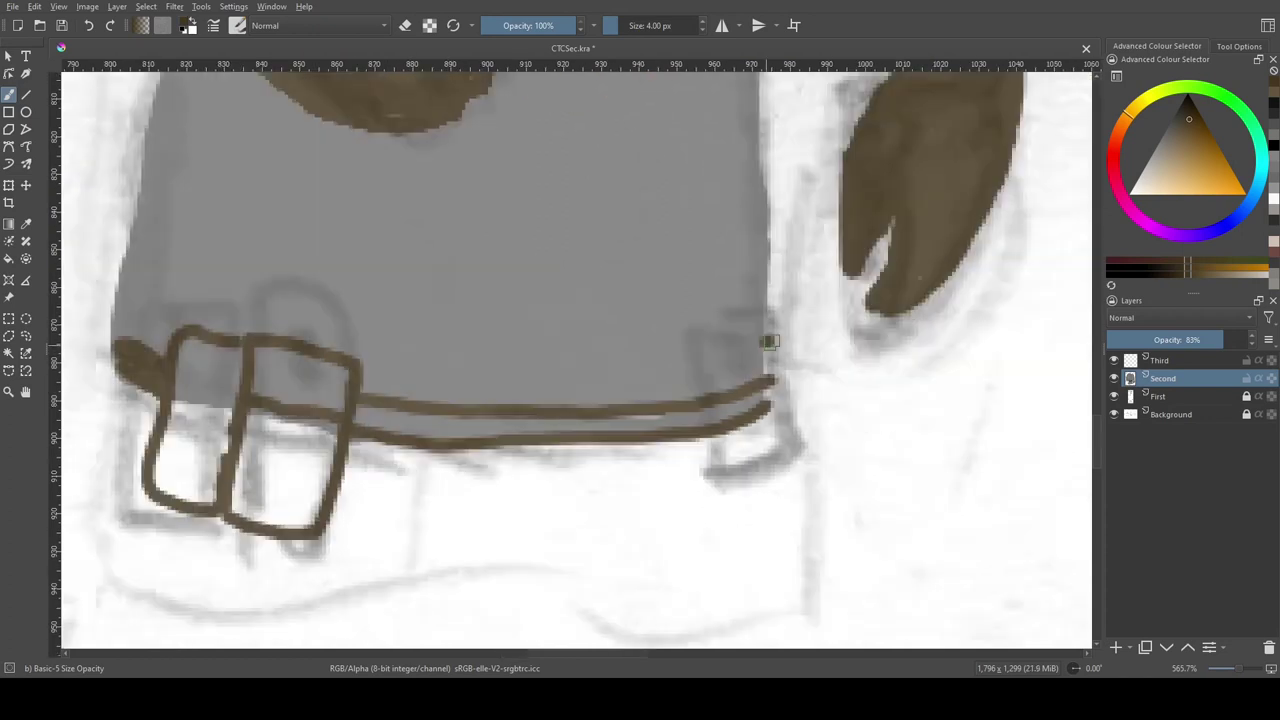
# Step: Outline and fill the belt pouch on the hanging arm's side, and fill the belt strip in the same brown
pyautogui.moveTo(762, 322); pyautogui.dragTo(775, 455)
pyautogui.moveTo(770, 360); pyautogui.dragTo(712, 465)
pyautogui.moveTo(770, 320); pyautogui.dragTo(685, 345)
pyautogui.moveTo(688, 352)
pyautogui.mouseDown()
pyautogui.moveTo(700, 400)
pyautogui.moveTo(360, 425)
pyautogui.mouseUp()
pyautogui.moveTo(730, 350); pyautogui.dragTo(768, 425)
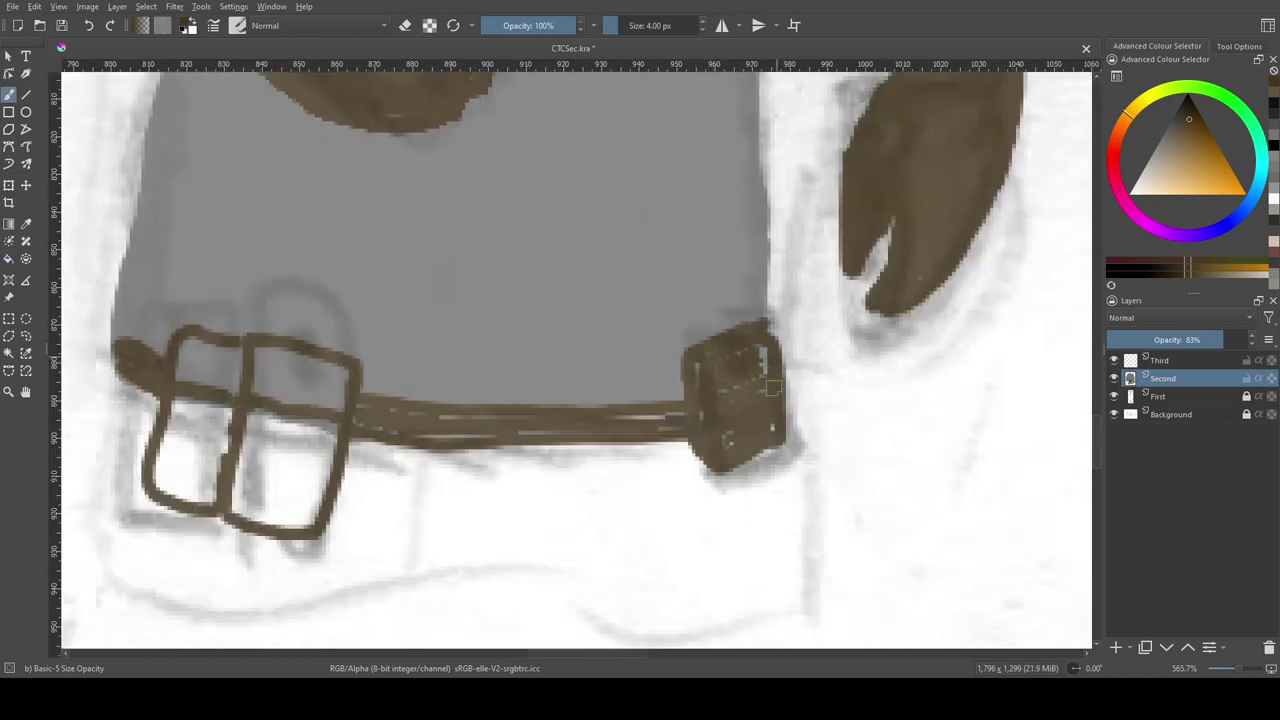
pyautogui.moveTo(600, 400); pyautogui.dragTo(760, 365)
# Step: Fill the two adjoining belt pouches and the remaining belt gaps in brown with a 10 px brush
pyautogui.press(']')
pyautogui.press(']')
pyautogui.press(']')
pyautogui.moveTo(510, 365)
pyautogui.mouseDown()
pyautogui.moveTo(397, 340)
pyautogui.moveTo(480, 470)
pyautogui.mouseUp()
pyautogui.moveTo(350, 380); pyautogui.dragTo(470, 470)
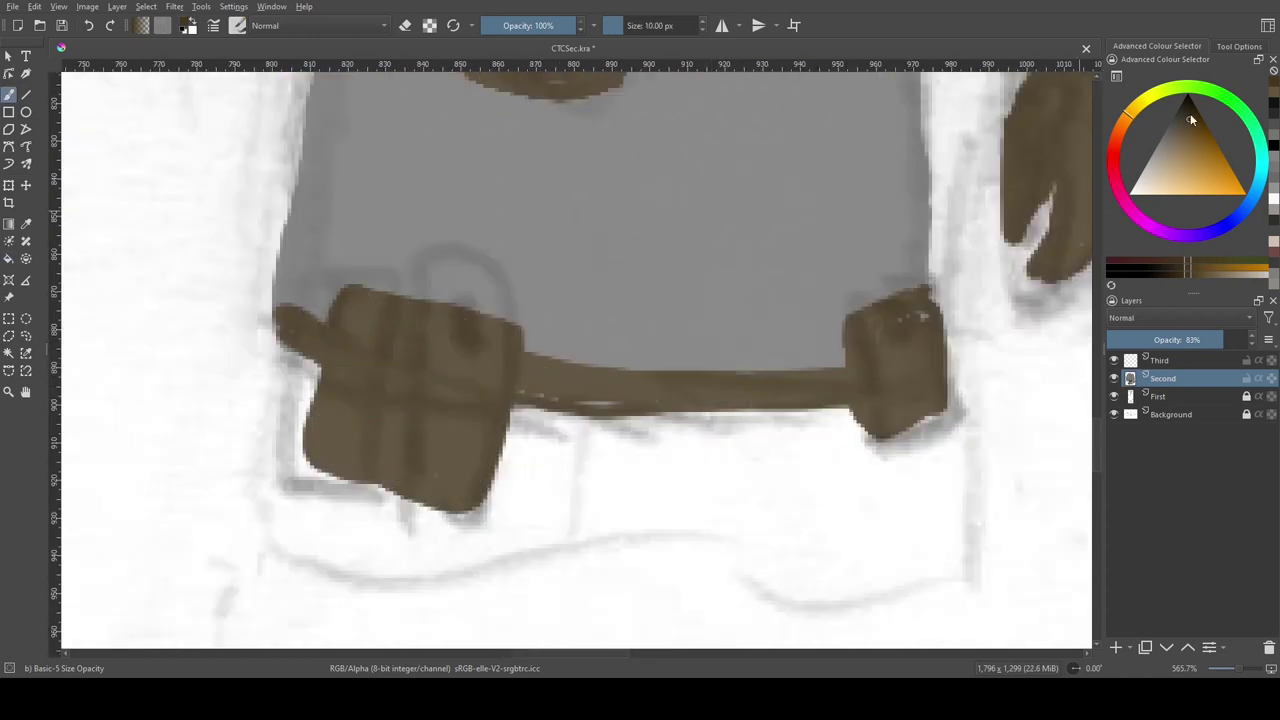
# Step: Add darker brown flap and edge lines to the belt pouches with a 2 px brush
pyautogui.press('[')
pyautogui.press('[')
pyautogui.press('[')
pyautogui.press('[')
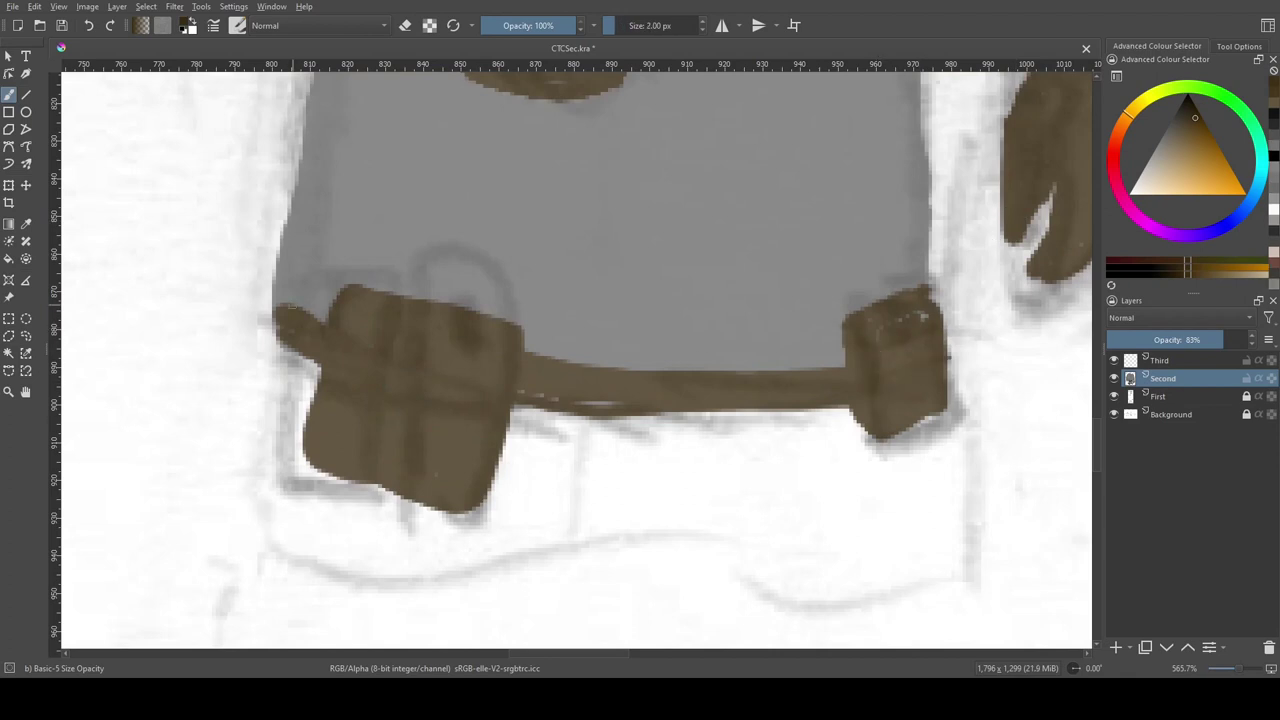
pyautogui.moveTo(497, 352); pyautogui.dragTo(503, 340)
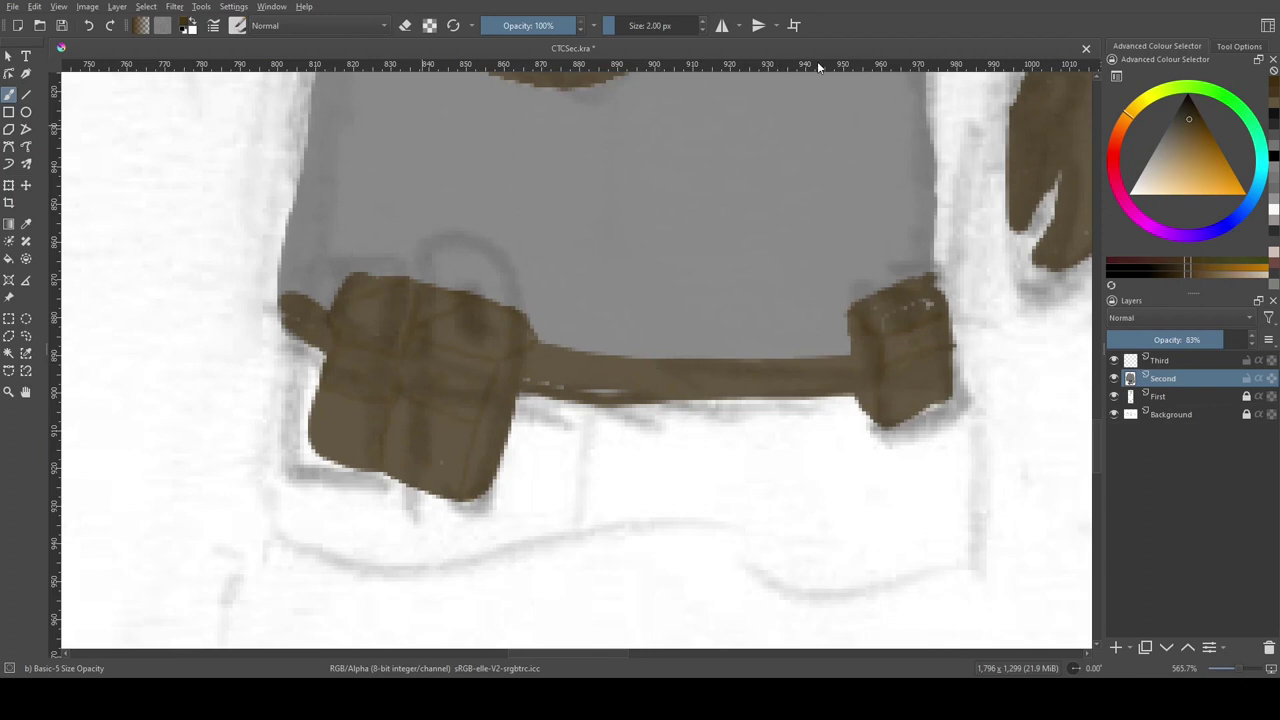
# Step: Cover the white gaps along the belt's lower edge in brown with a 9 px brush
pyautogui.scroll(2, 817, 300)
pyautogui.moveTo(600, 400)
pyautogui.mouseDown()
pyautogui.moveTo(900, 400)
pyautogui.moveTo(700, 380)
pyautogui.mouseUp()
pyautogui.press(']')
pyautogui.press(']')
pyautogui.press(']')
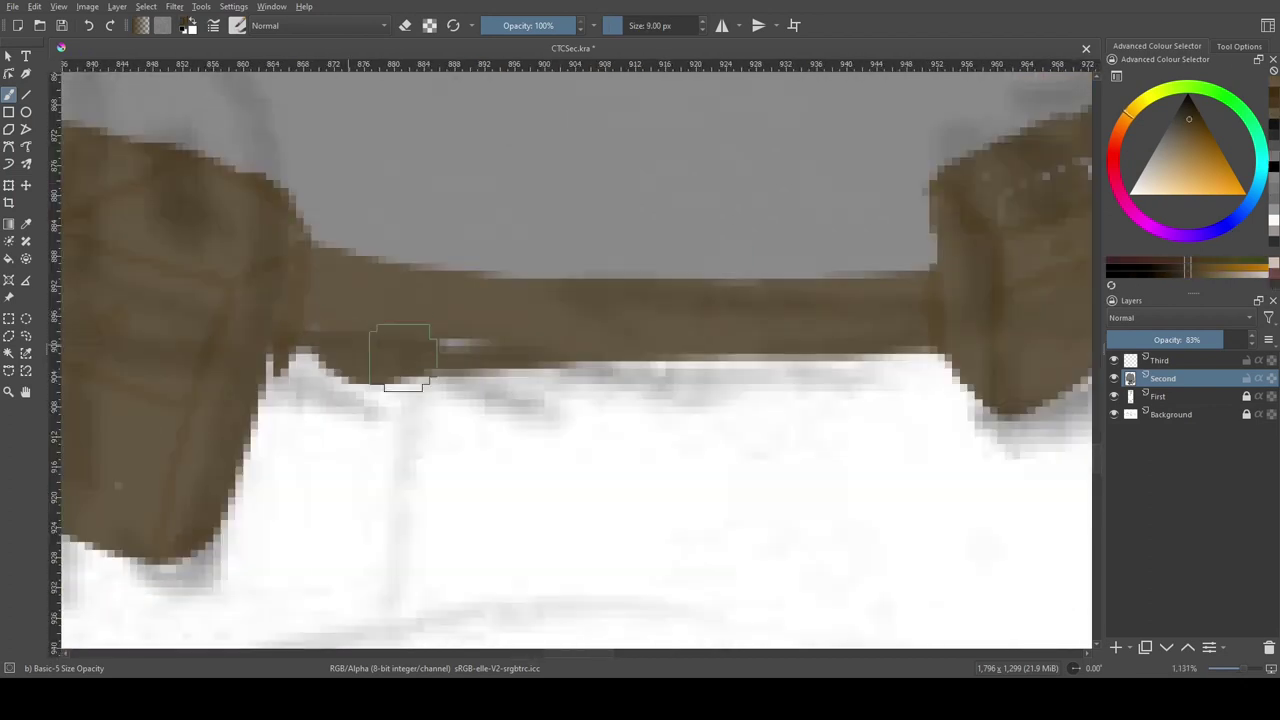
pyautogui.scroll(-5, 403, 357)
# Step: Paint the raised collar above the neckline in the torso's grey in Behind mode
pyautogui.scroll(3, 466, 280)
pyautogui.hotkey('alt', 'shift', 'q')
pyautogui.keyDown('ctrl'); pyautogui.click(700, 388); pyautogui.keyUp('ctrl')
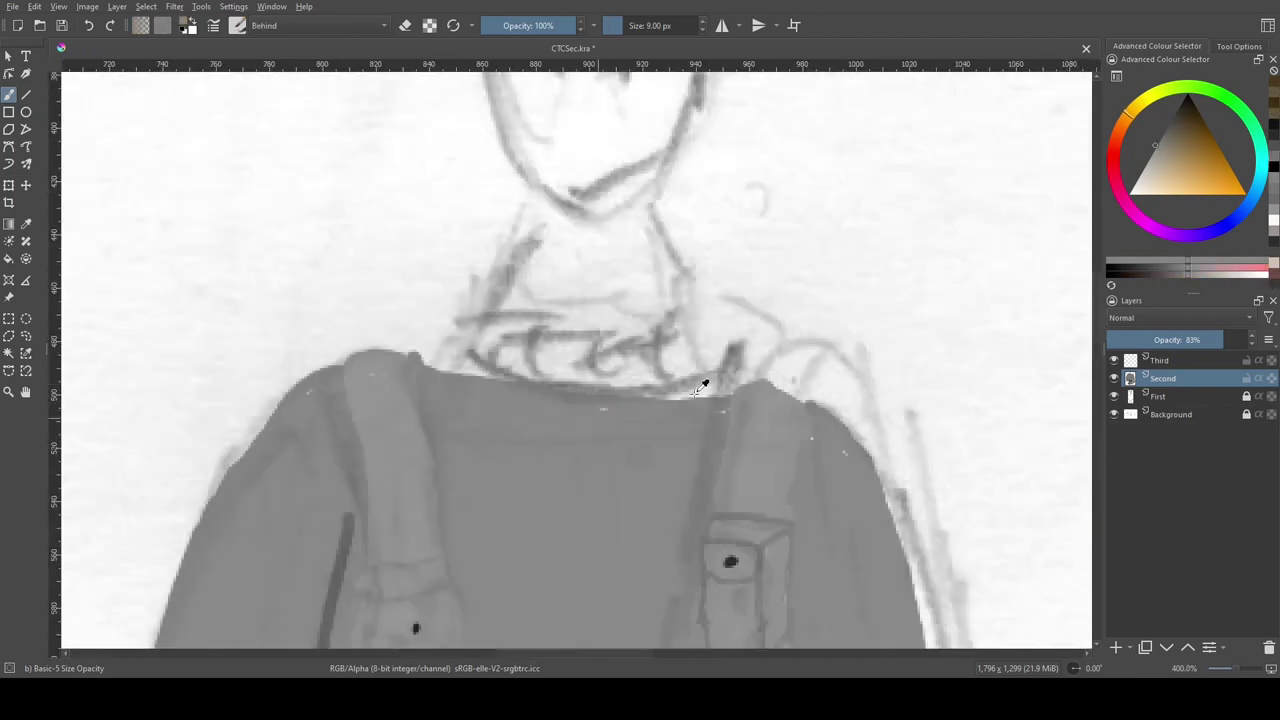
pyautogui.moveTo(705, 385)
pyautogui.mouseDown()
pyautogui.moveTo(440, 345)
pyautogui.moveTo(460, 358)
pyautogui.moveTo(470, 430)
pyautogui.mouseUp()
# Step: Outline the face mask and neck covering in dark grey with the 9 px brush and fill them
pyautogui.moveTo(554, 258); pyautogui.dragTo(495, 405)
pyautogui.moveTo(650, 270); pyautogui.dragTo(690, 410)
pyautogui.moveTo(600, 300); pyautogui.dragTo(608, 440)
pyautogui.moveTo(715, 262)
pyautogui.mouseDown()
pyautogui.moveTo(497, 262)
pyautogui.moveTo(560, 400)
pyautogui.mouseUp()
pyautogui.moveTo(718, 265); pyautogui.dragTo(650, 410)
pyautogui.moveTo(495, 540); pyautogui.dragTo(690, 550)
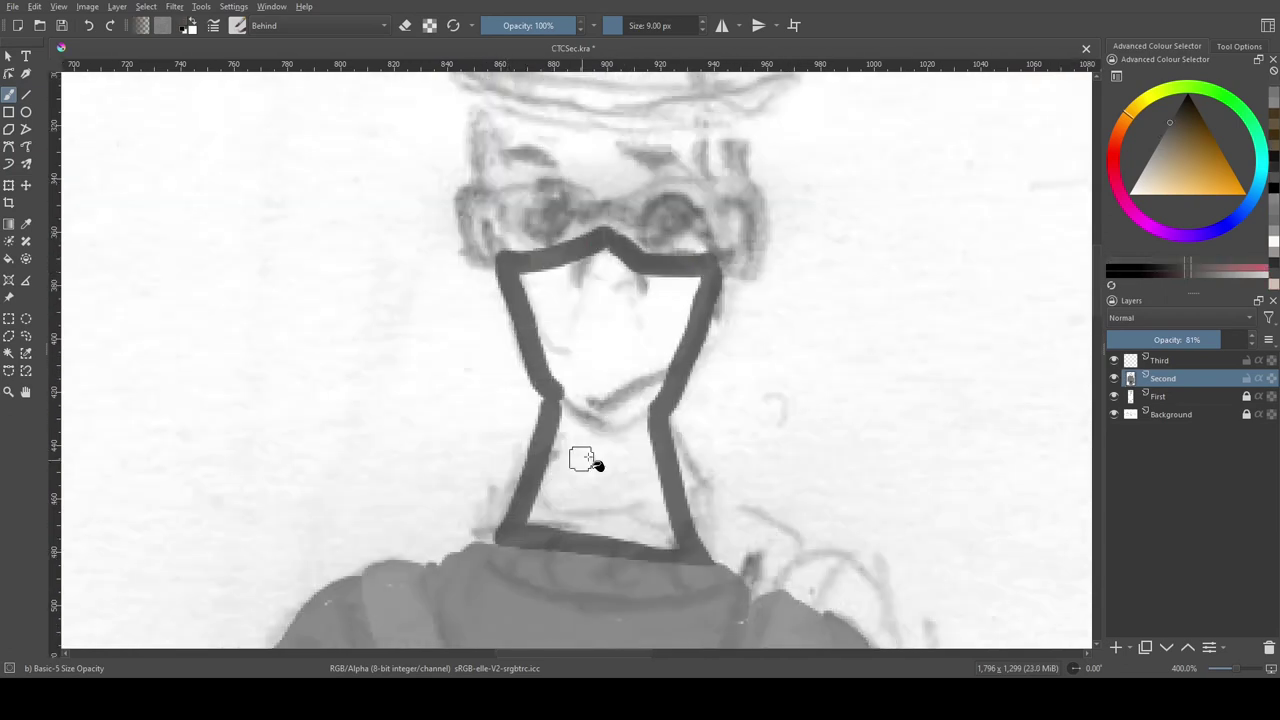
pyautogui.click(585, 460)
# Step: Draw round near-black glasses with a connecting bridge above the mask and fill both lenses
pyautogui.scroll(3, 585, 460)
pyautogui.moveTo(645, 382); pyautogui.dragTo(665, 400)
pyautogui.moveTo(528, 372)
pyautogui.mouseDown()
pyautogui.moveTo(543, 371)
pyautogui.moveTo(552, 392)
pyautogui.moveTo(642, 378)
pyautogui.mouseUp()
pyautogui.press(']')
pyautogui.moveTo(575, 338); pyautogui.dragTo(548, 392)
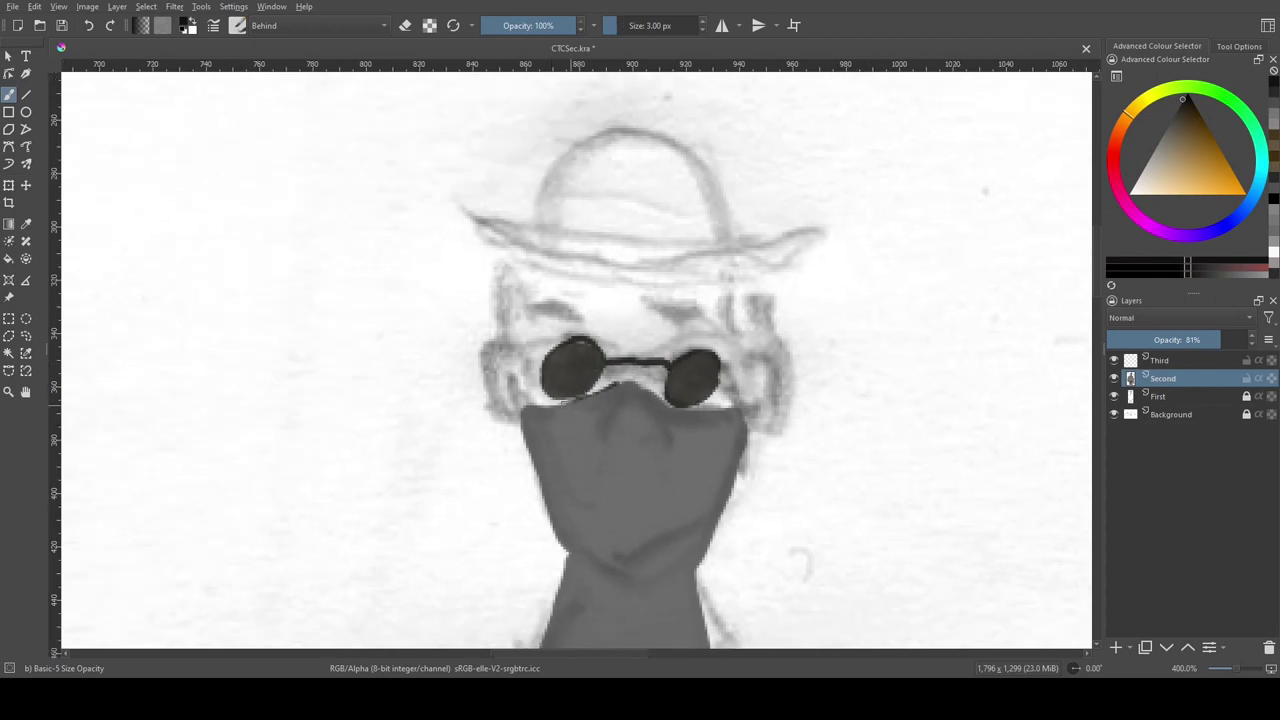
# Step: Add near-black creases at the mask's chin and beside the nose with the 3 px brush in Normal mode
pyautogui.hotkey('alt', 'shift', 'n')
pyautogui.moveTo(531, 511); pyautogui.dragTo(583, 386)
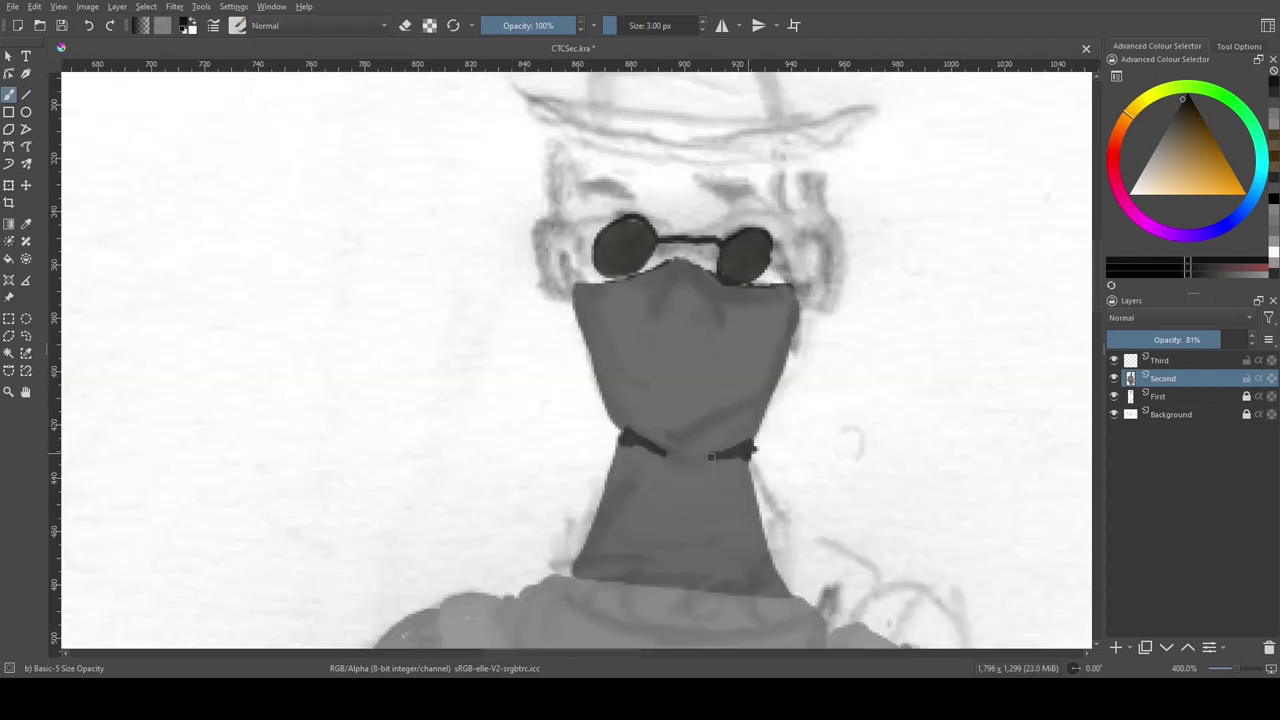
pyautogui.keyDown('ctrl'); pyautogui.click(752, 457); pyautogui.keyUp('ctrl')
pyautogui.moveTo(667, 291); pyautogui.dragTo(656, 307)
pyautogui.moveTo(701, 274); pyautogui.dragTo(722, 330)
pyautogui.press('2')
# Step: Paint the exposed face in a pale skin tone in Behind mode and set the Second layer's opacity to 100%
pyautogui.scroll(5, 177, 331)
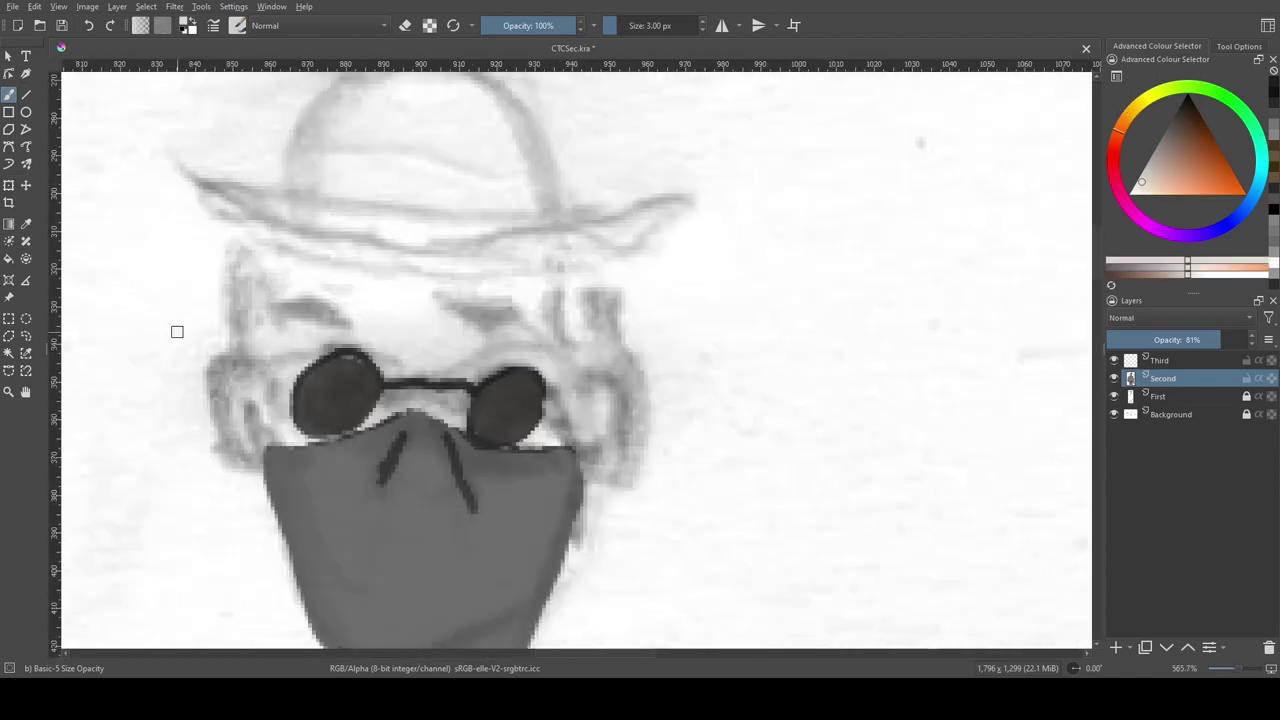
pyautogui.hotkey('alt', 'shift', 'q')
pyautogui.moveTo(568, 445)
pyautogui.mouseDown()
pyautogui.moveTo(577, 363)
pyautogui.moveTo(250, 400)
pyautogui.moveTo(440, 443)
pyautogui.mouseUp()
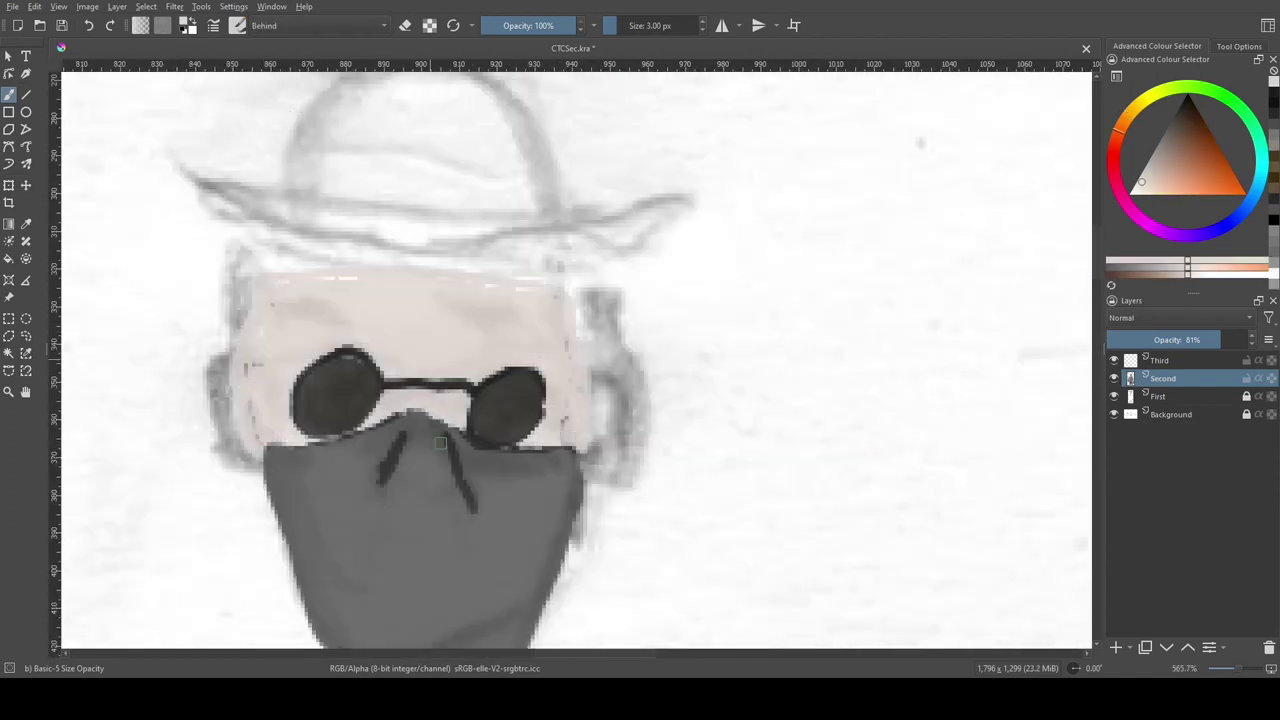
pyautogui.scroll(1, 734, 243)
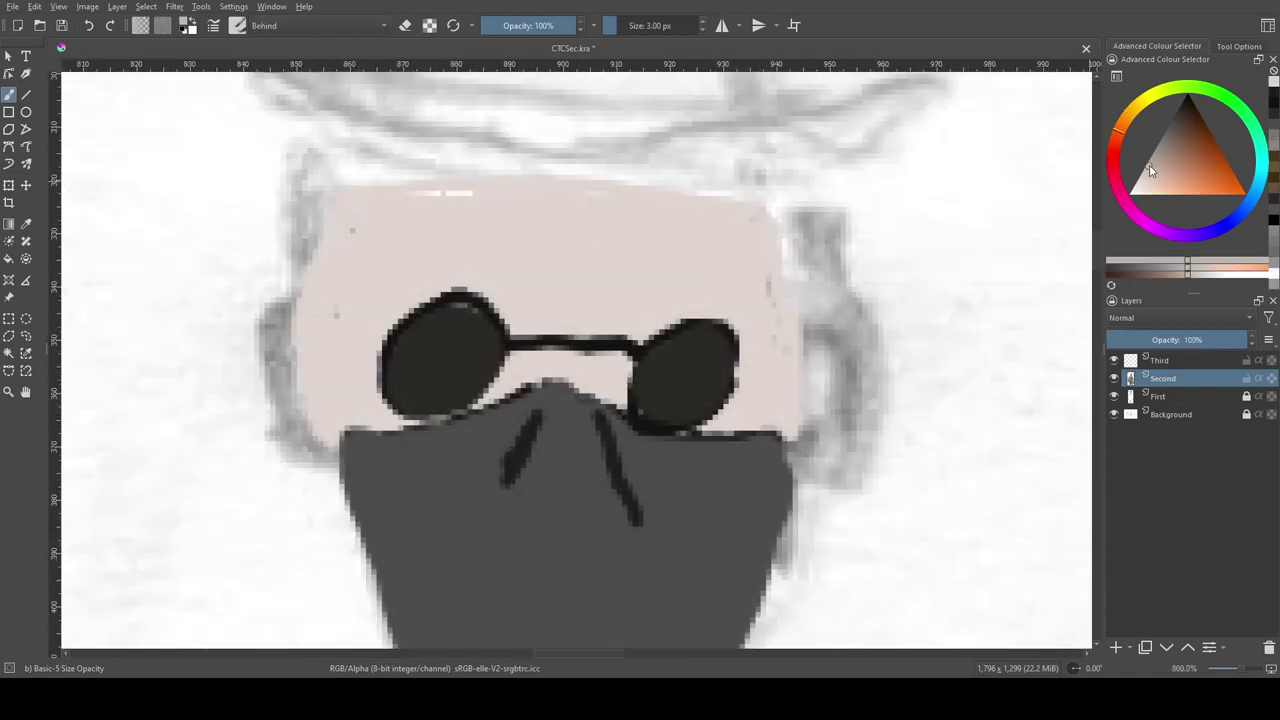
# Step: Shade the ears and nose in a darker skin tone with a 2 px brush and trim the head above the ears
pyautogui.press('[')
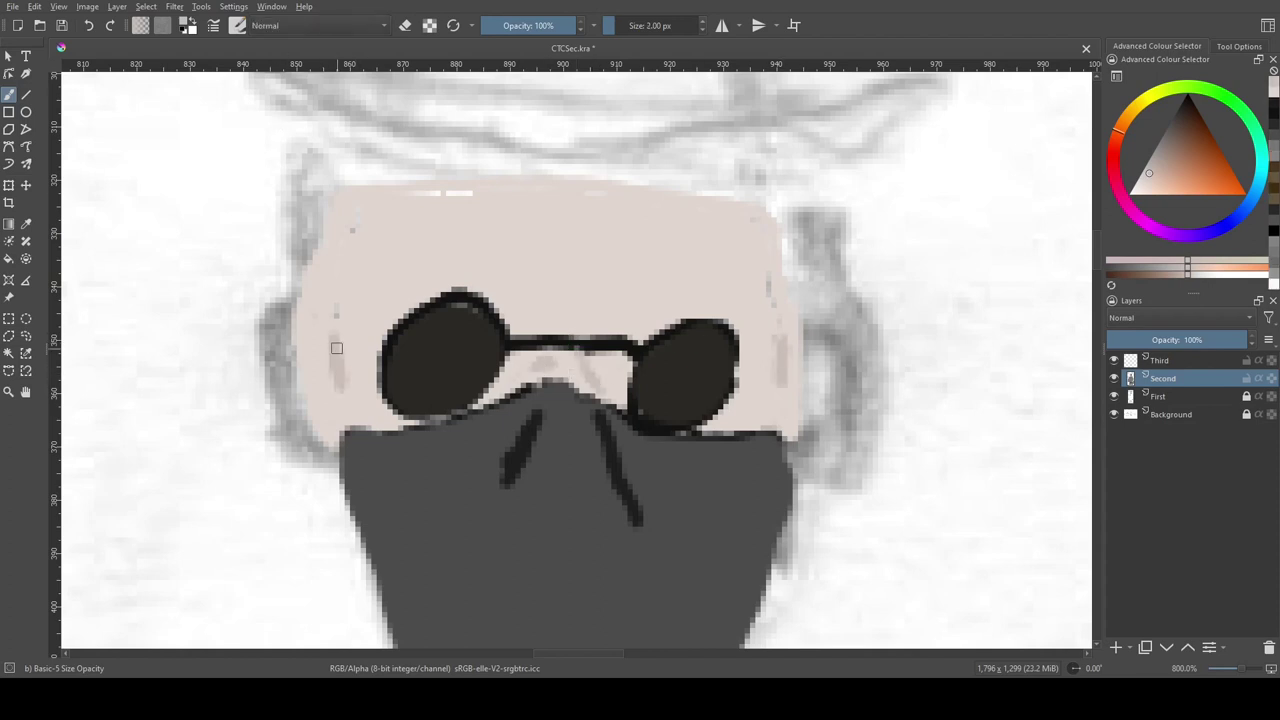
pyautogui.press('e')
pyautogui.press('x')
# Step: Paint orange eyebrows and an orange hairline around the forehead with the 2 px brush
pyautogui.moveTo(405, 243); pyautogui.dragTo(478, 246)
pyautogui.moveTo(728, 242); pyautogui.dragTo(664, 262)
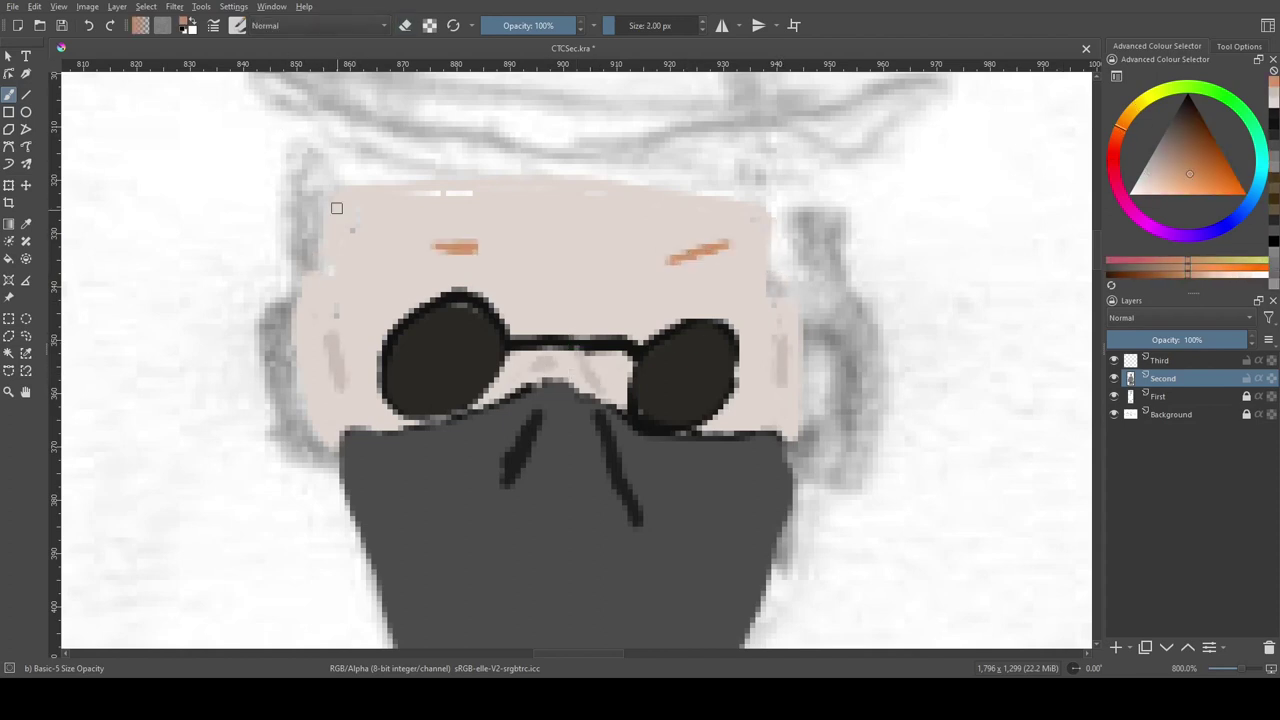
pyautogui.moveTo(325, 252)
pyautogui.mouseDown()
pyautogui.moveTo(680, 190)
pyautogui.moveTo(765, 285)
pyautogui.mouseUp()
pyautogui.moveTo(714, 246); pyautogui.dragTo(662, 264)
pyautogui.moveTo(404, 240); pyautogui.dragTo(462, 246)
# Step: Shade the skin around the lens and draw the glasses' black side arms
pyautogui.press('x')
pyautogui.moveTo(505, 322)
pyautogui.mouseDown()
pyautogui.moveTo(372, 335)
pyautogui.moveTo(440, 290)
pyautogui.mouseUp()
pyautogui.moveTo(338, 302); pyautogui.dragTo(383, 372)
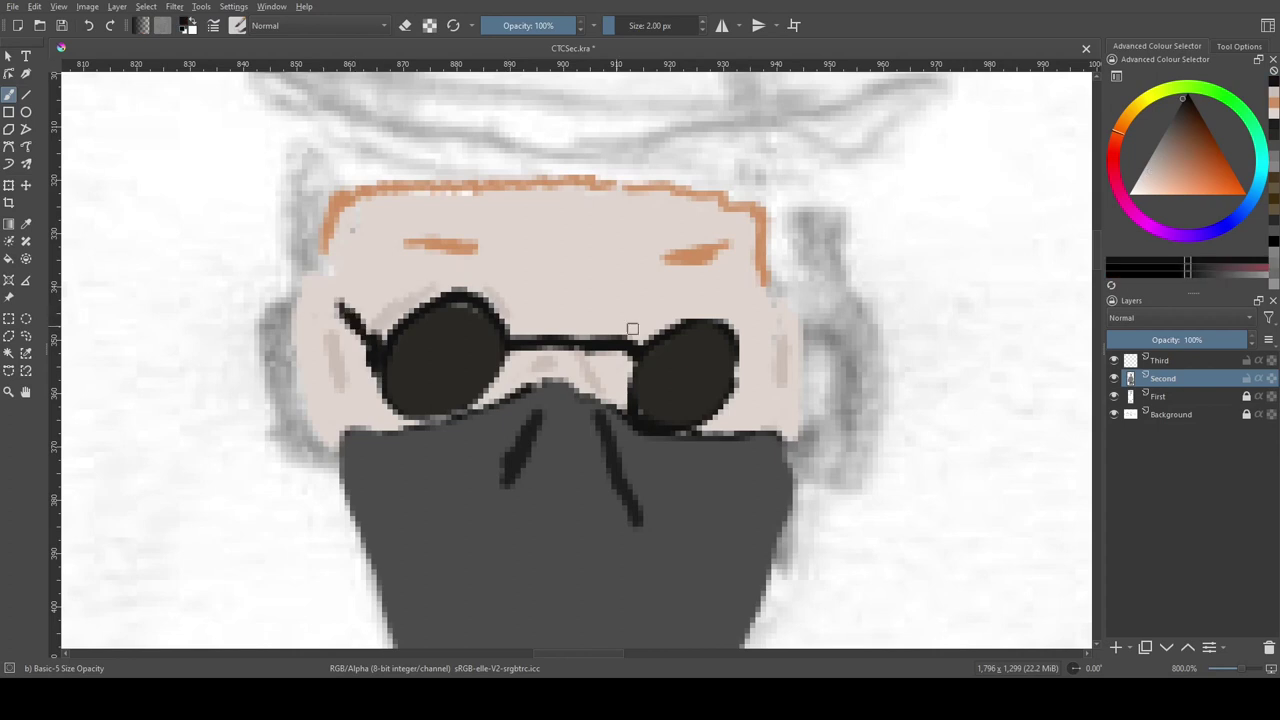
# Step: Outline the bowler hat's brim and crown in dark grey above the forehead and fill the shape
pyautogui.scroll(3, 648, 380)
pyautogui.moveTo(300, 325)
pyautogui.mouseDown()
pyautogui.moveTo(420, 352)
pyautogui.moveTo(857, 372)
pyautogui.mouseUp()
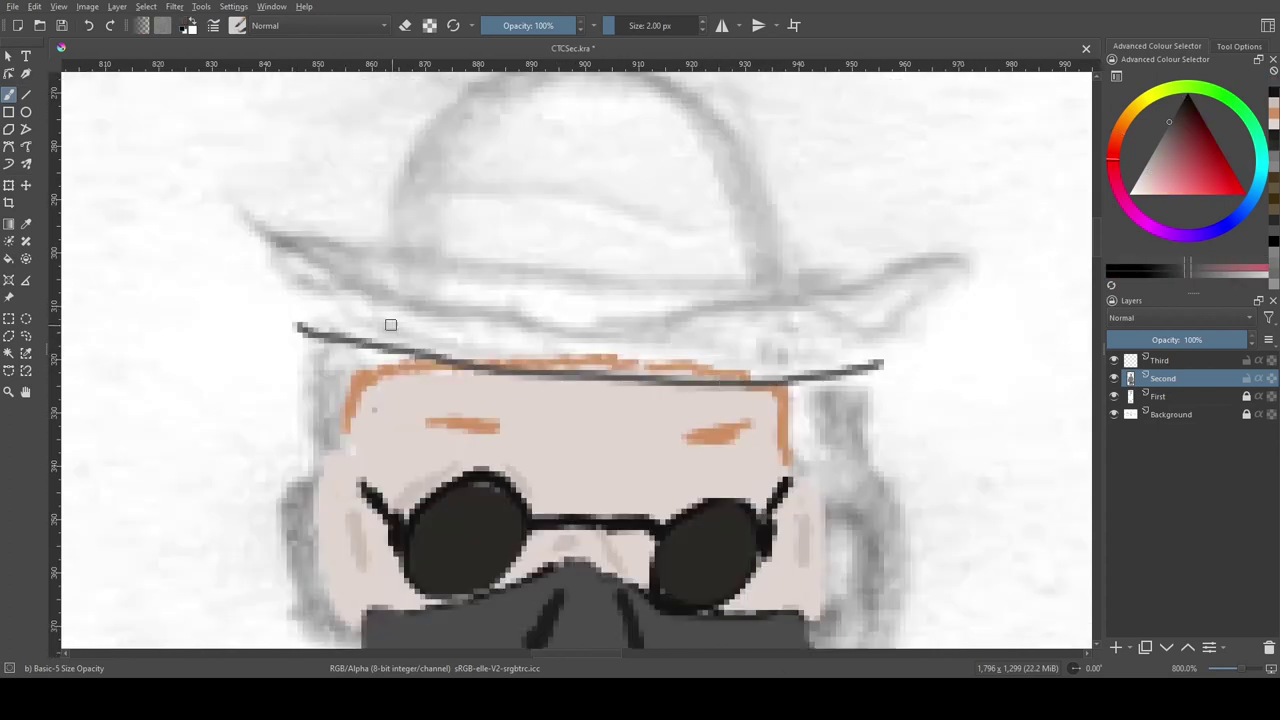
pyautogui.moveTo(386, 325)
pyautogui.mouseDown()
pyautogui.moveTo(777, 374)
pyautogui.moveTo(893, 356)
pyautogui.mouseUp()
pyautogui.press('f')
pyautogui.click(515, 334)
pyautogui.moveTo(352, 348); pyautogui.dragTo(885, 352)
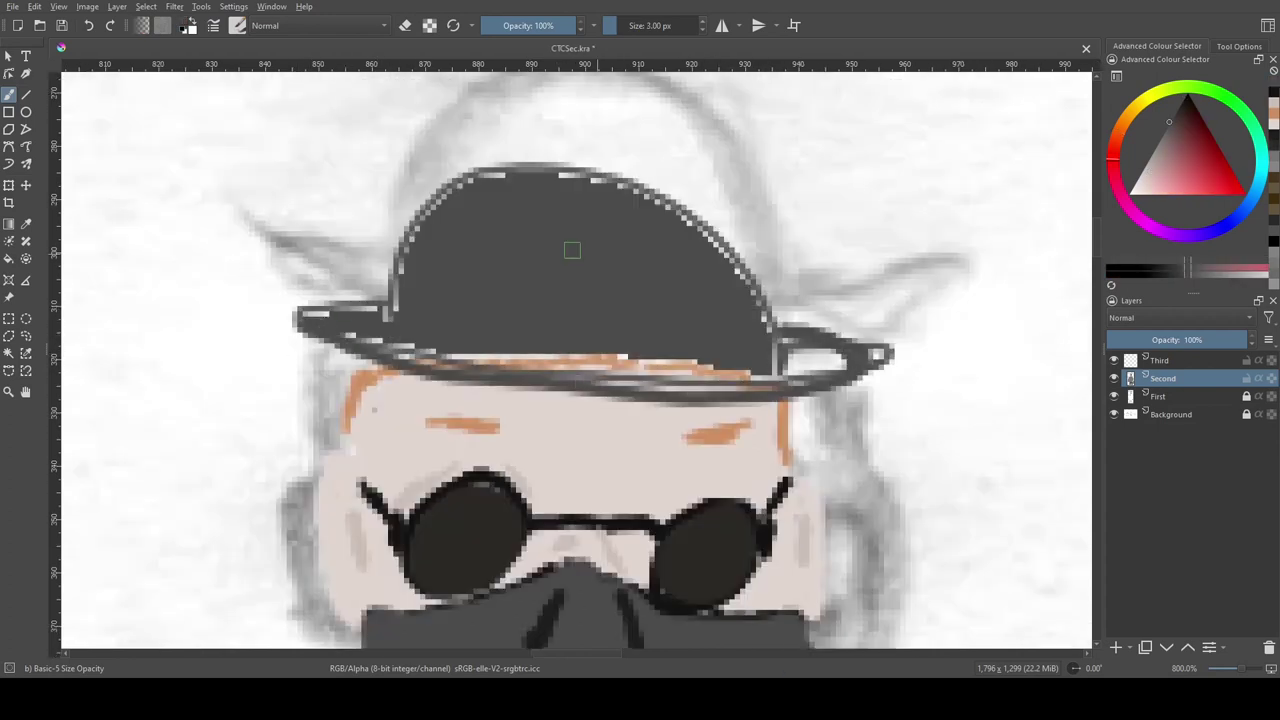
# Step: Make the hat's crown taller, fill the brim's gaps with the 3 px brush, and trim the brim's outer tip
pyautogui.moveTo(395, 305); pyautogui.dragTo(755, 285)
pyautogui.moveTo(532, 155); pyautogui.dragTo(620, 182)
pyautogui.moveTo(316, 310)
pyautogui.mouseDown()
pyautogui.moveTo(430, 358)
pyautogui.moveTo(836, 385)
pyautogui.mouseUp()
pyautogui.press('e')
pyautogui.moveTo(890, 352); pyautogui.dragTo(862, 368)
pyautogui.moveTo(740, 378); pyautogui.dragTo(668, 370)
pyautogui.moveTo(745, 275); pyautogui.dragTo(665, 175)
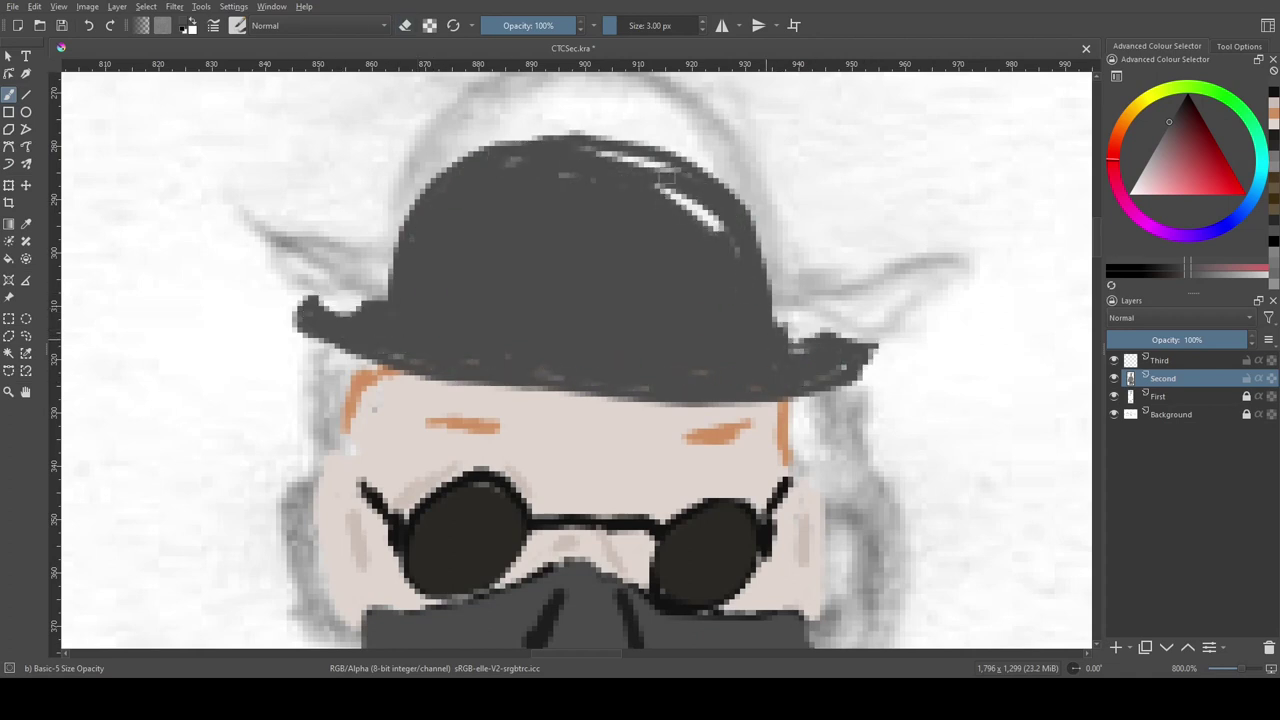
# Step: Draw a darker line between the hat's crown and brim with a 1 px brush and touch up the brim's curled ends
pyautogui.press('[')
pyautogui.press('[')
pyautogui.moveTo(548, 356); pyautogui.dragTo(770, 358)
pyautogui.moveTo(328, 318); pyautogui.dragTo(372, 296)
pyautogui.moveTo(784, 344); pyautogui.dragTo(842, 318)
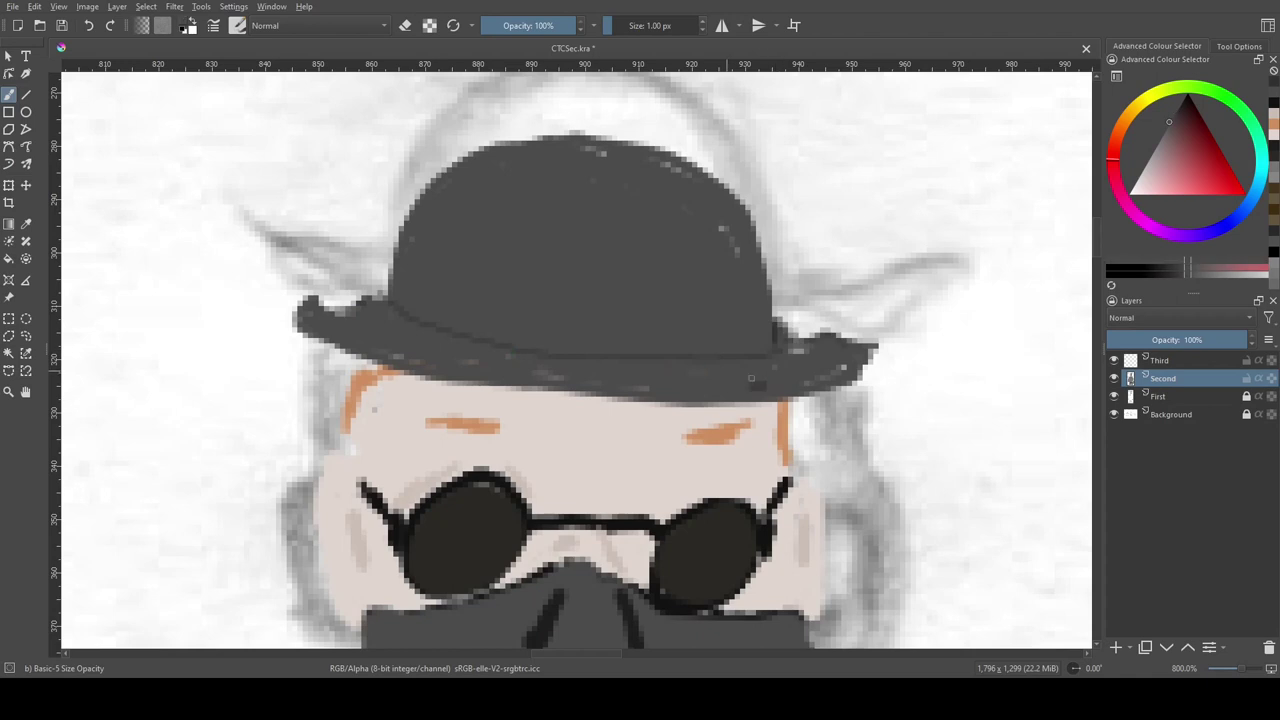
# Step: Extend the bent arm's sleeve edge around the glove's wrist in dark grey with a 4 px brush
pyautogui.scroll(-5, 474, 367)
pyautogui.scroll(8, 487, 215)
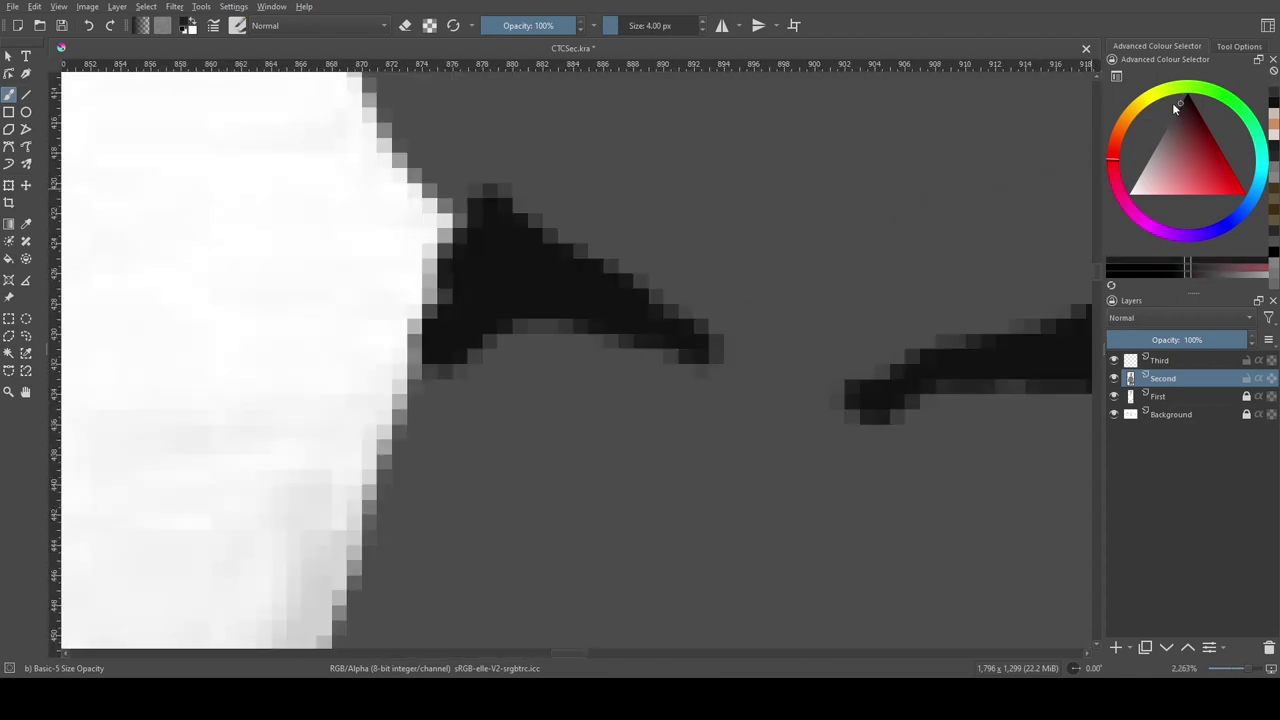
pyautogui.scroll(-8, 487, 215)
pyautogui.scroll(5, 640, 400)
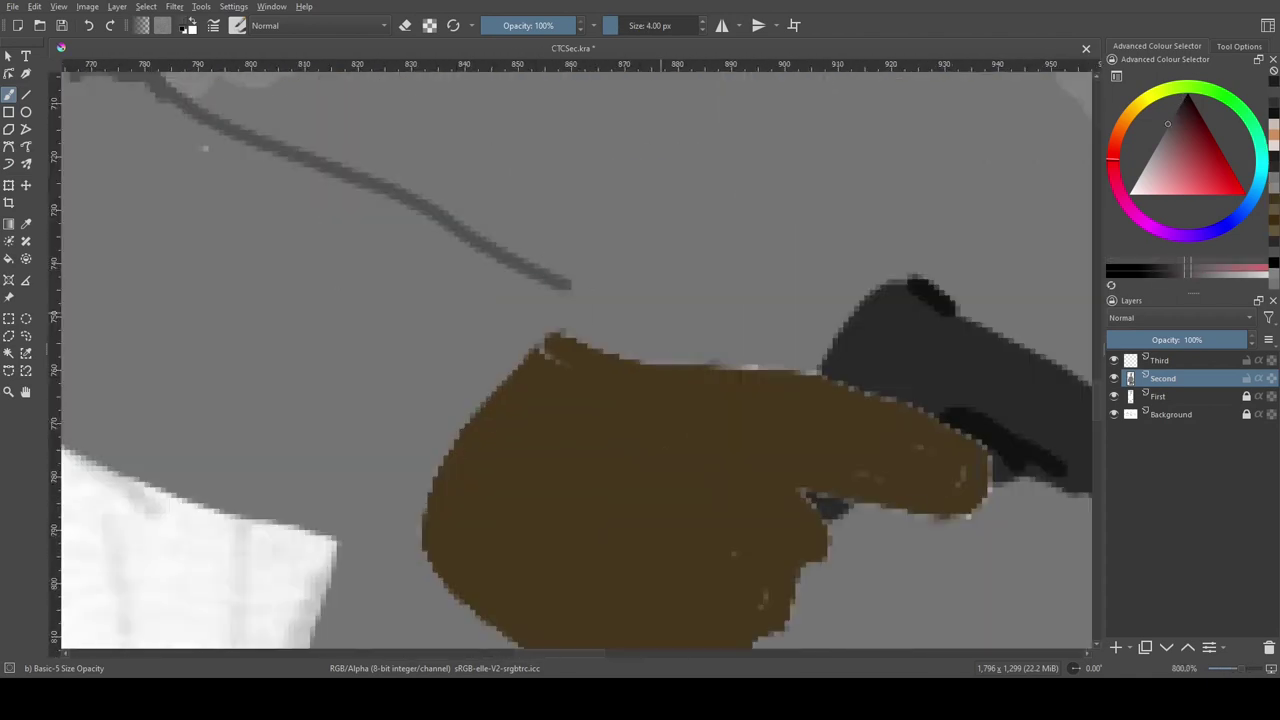
pyautogui.moveTo(594, 334)
pyautogui.mouseDown()
pyautogui.moveTo(440, 432)
pyautogui.moveTo(338, 543)
pyautogui.mouseUp()
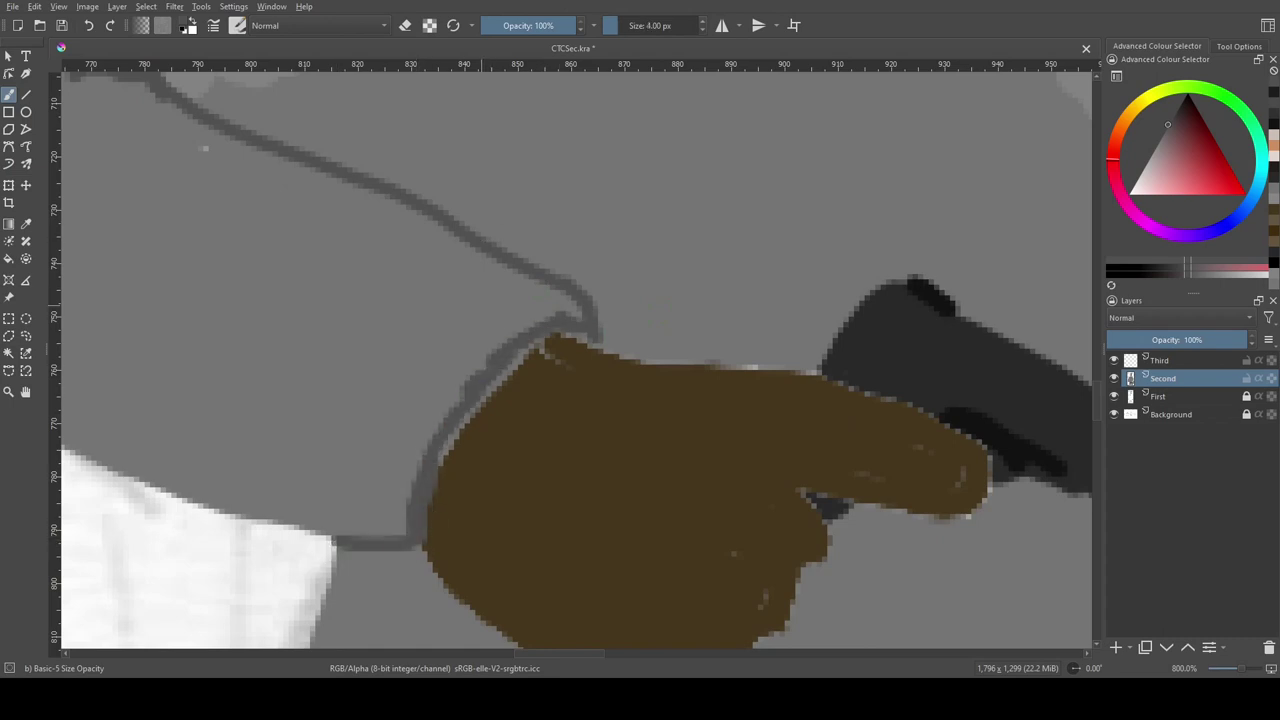
# Step: Patch the hanging arm's cuff edge in Behind mode, add two 2 px creases above the glove in Normal mode, and save the file
pyautogui.hotkey('alt', 'shift', 'q')
pyautogui.scroll(-4, 575, 355)
pyautogui.scroll(7, 700, 350)
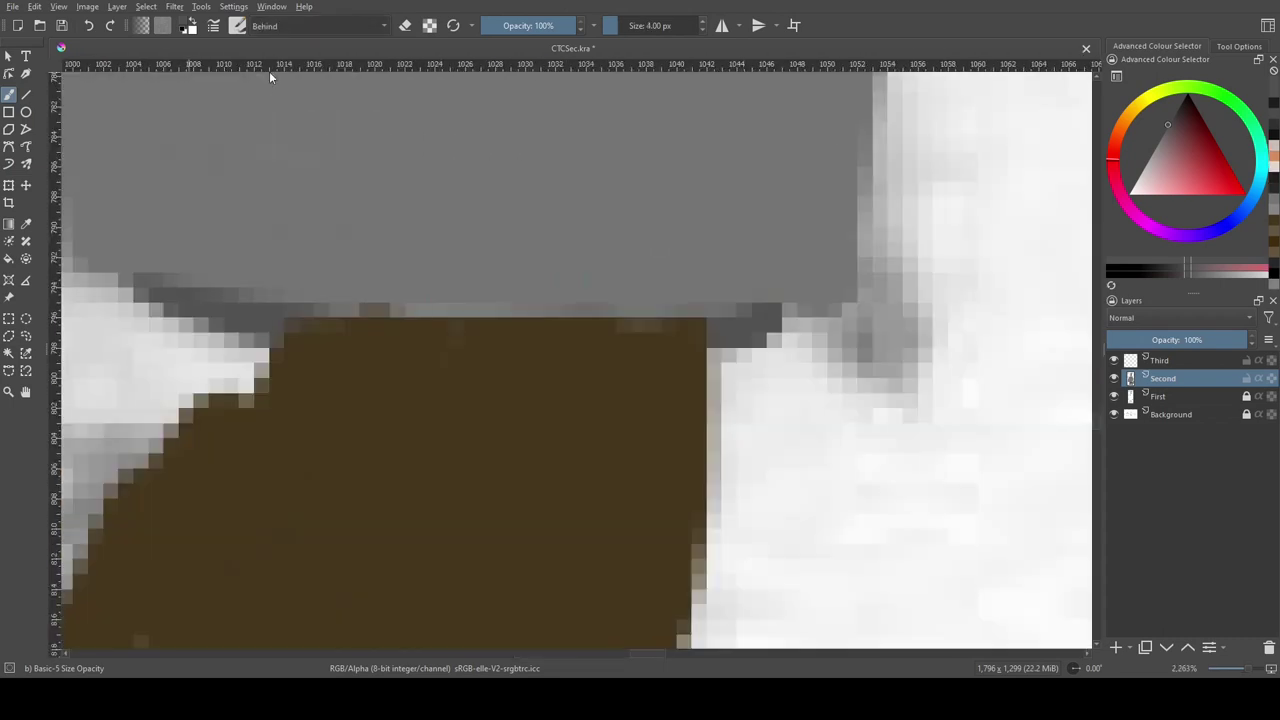
pyautogui.hotkey('alt', 'shift', 'n')
pyautogui.press('[')
pyautogui.moveTo(298, 300); pyautogui.dragTo(366, 188)
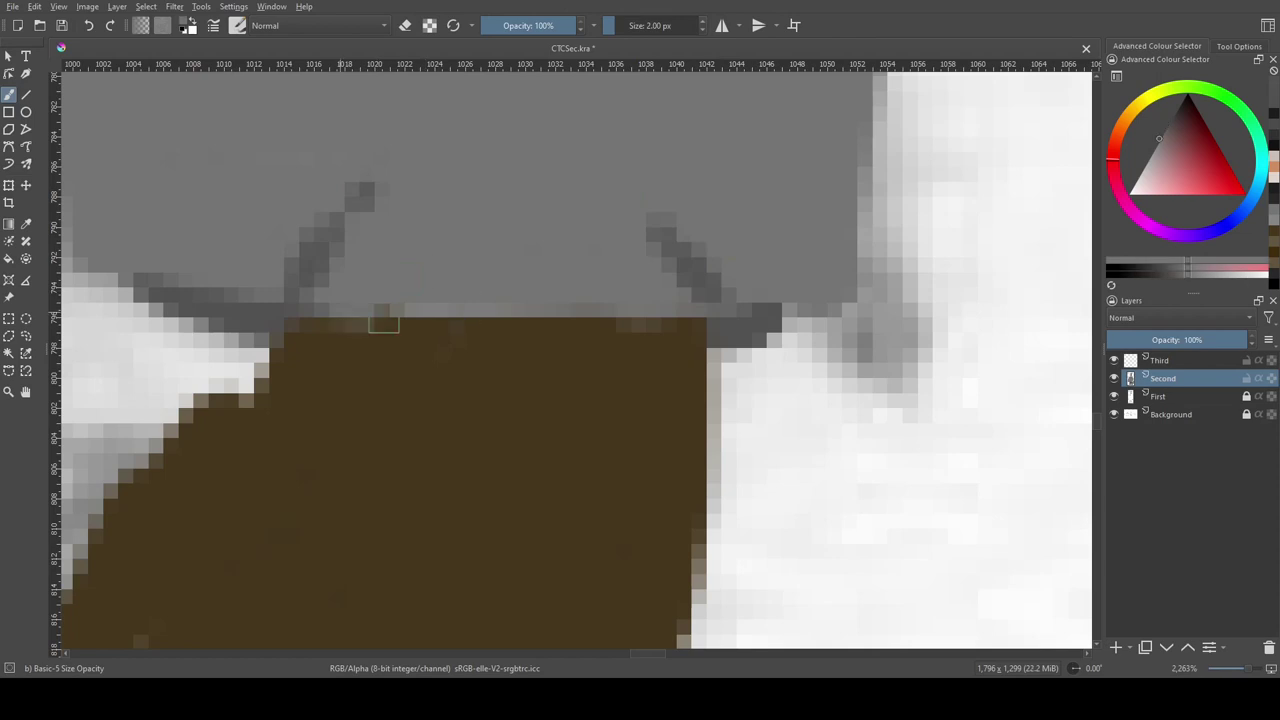
pyautogui.scroll(-12, 384, 324)
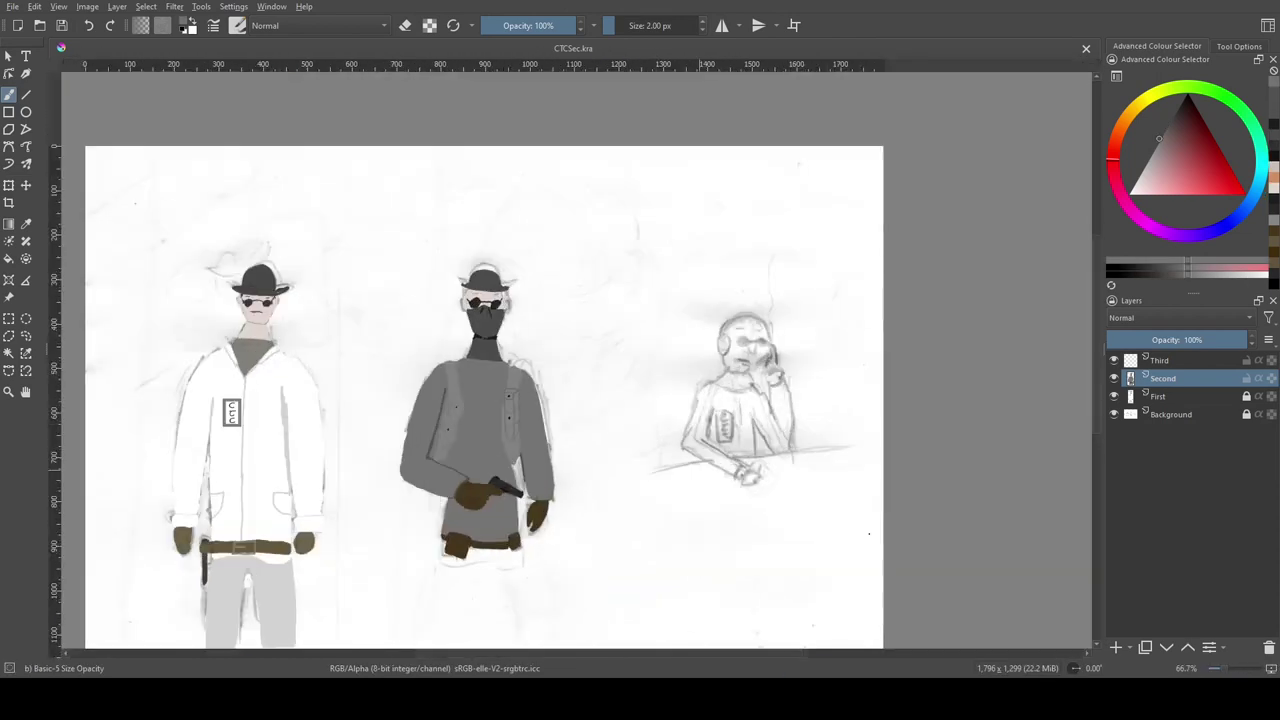
# Step: On the Third layer, draw the rectangular frame of the seated figure's chest badge in grey with a 4 px brush
pyautogui.press('pageup')
pyautogui.scroll(10, 740, 400)
pyautogui.press(']')
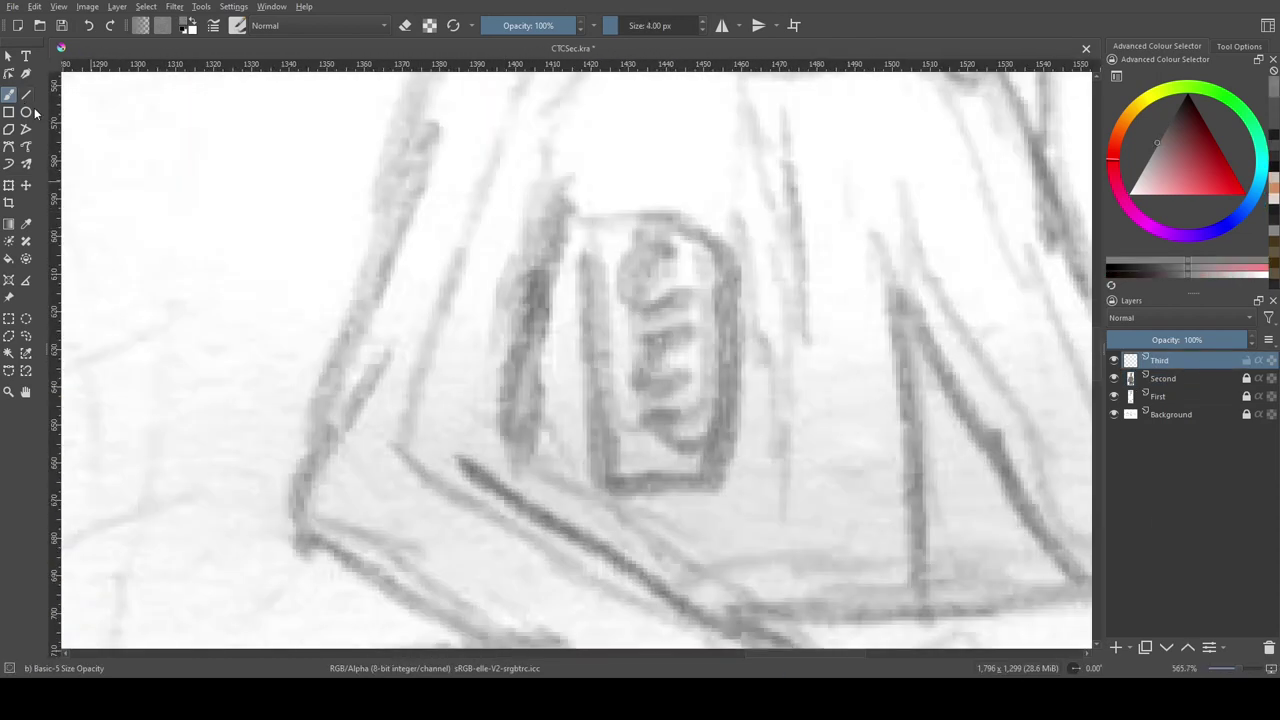
pyautogui.moveTo(729, 228)
pyautogui.mouseDown()
pyautogui.moveTo(729, 484)
pyautogui.moveTo(729, 224)
pyautogui.mouseUp()
pyautogui.scroll(-6, 660, 360)
pyautogui.scroll(5, 580, 400)
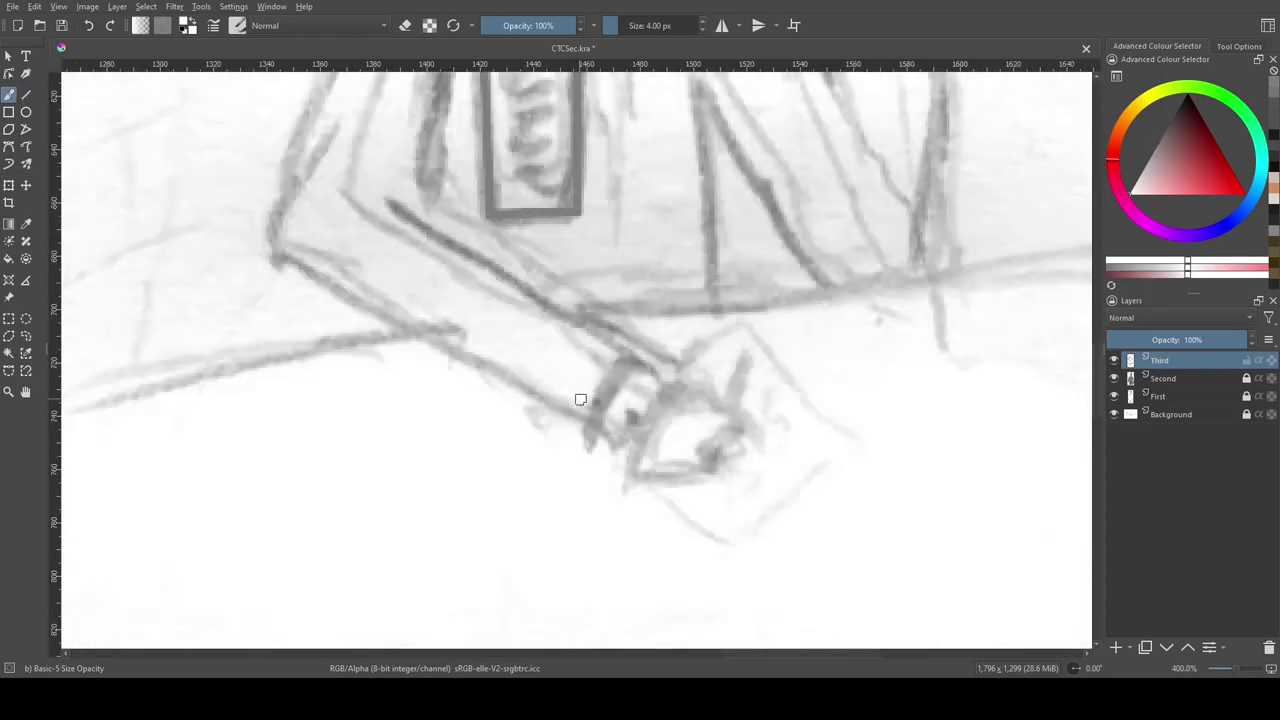
# Step: Outline the seated figure's top, including both sleeves and the hem, in white with the 4 px brush
pyautogui.moveTo(590, 410)
pyautogui.mouseDown()
pyautogui.moveTo(640, 360)
pyautogui.moveTo(720, 129)
pyautogui.moveTo(928, 271)
pyautogui.mouseUp()
pyautogui.moveTo(580, 410)
pyautogui.mouseDown()
pyautogui.moveTo(543, 400)
pyautogui.moveTo(318, 98)
pyautogui.mouseUp()
pyautogui.moveTo(308, 136)
pyautogui.mouseDown()
pyautogui.moveTo(390, 273)
pyautogui.moveTo(235, 520)
pyautogui.mouseUp()
pyautogui.moveTo(380, 286); pyautogui.dragTo(496, 330)
pyautogui.moveTo(551, 286); pyautogui.dragTo(511, 243)
pyautogui.moveTo(508, 196); pyautogui.dragTo(578, 314)
pyautogui.moveTo(640, 490)
pyautogui.mouseDown()
pyautogui.moveTo(708, 322)
pyautogui.moveTo(713, 588)
pyautogui.mouseUp()
pyautogui.moveTo(444, 417); pyautogui.dragTo(480, 294)
# Step: Fill the outlined top with white and cover the remaining gaps along its edges with the 4 px brush
pyautogui.press('f')
pyautogui.click(480, 294)
pyautogui.press('b')
pyautogui.moveTo(422, 588); pyautogui.dragTo(456, 499)
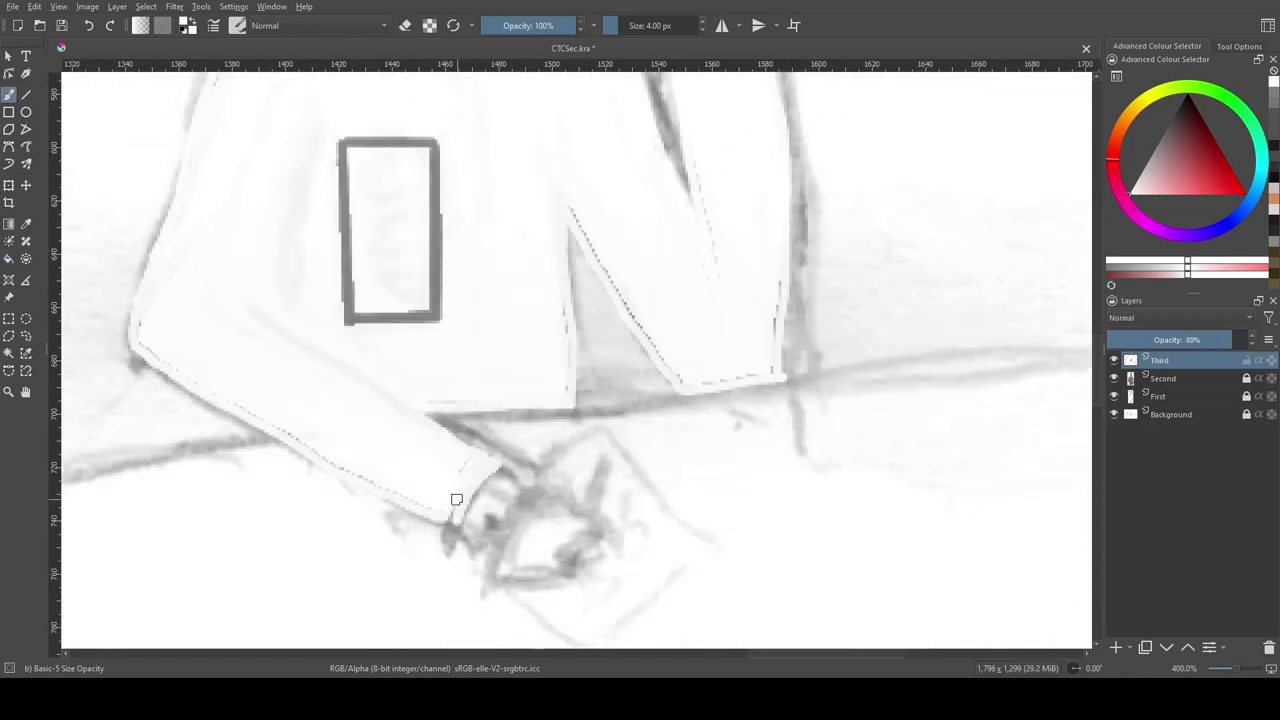
pyautogui.scroll(3, 360, 171)
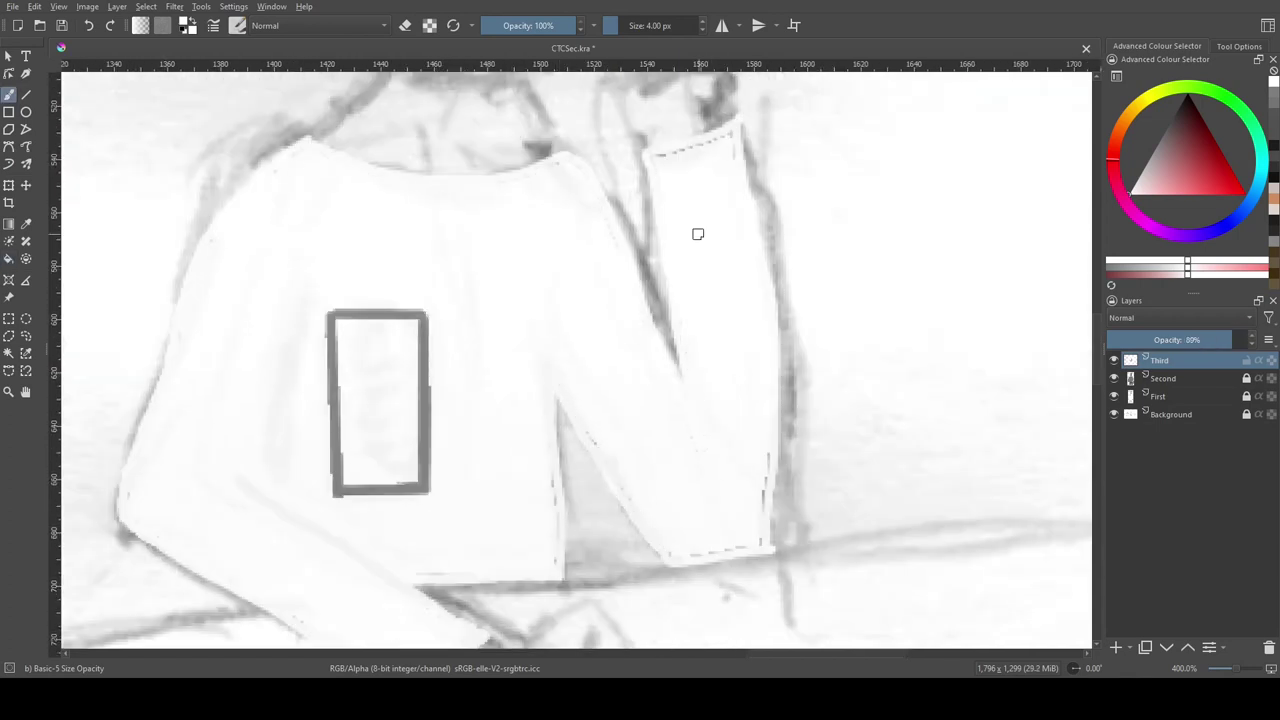
# Step: Draw grey fold lines along the top's sleeves and torso with a 2 px brush
pyautogui.scroll(-3, 698, 234)
pyautogui.hscroll(-2, 337, 286)
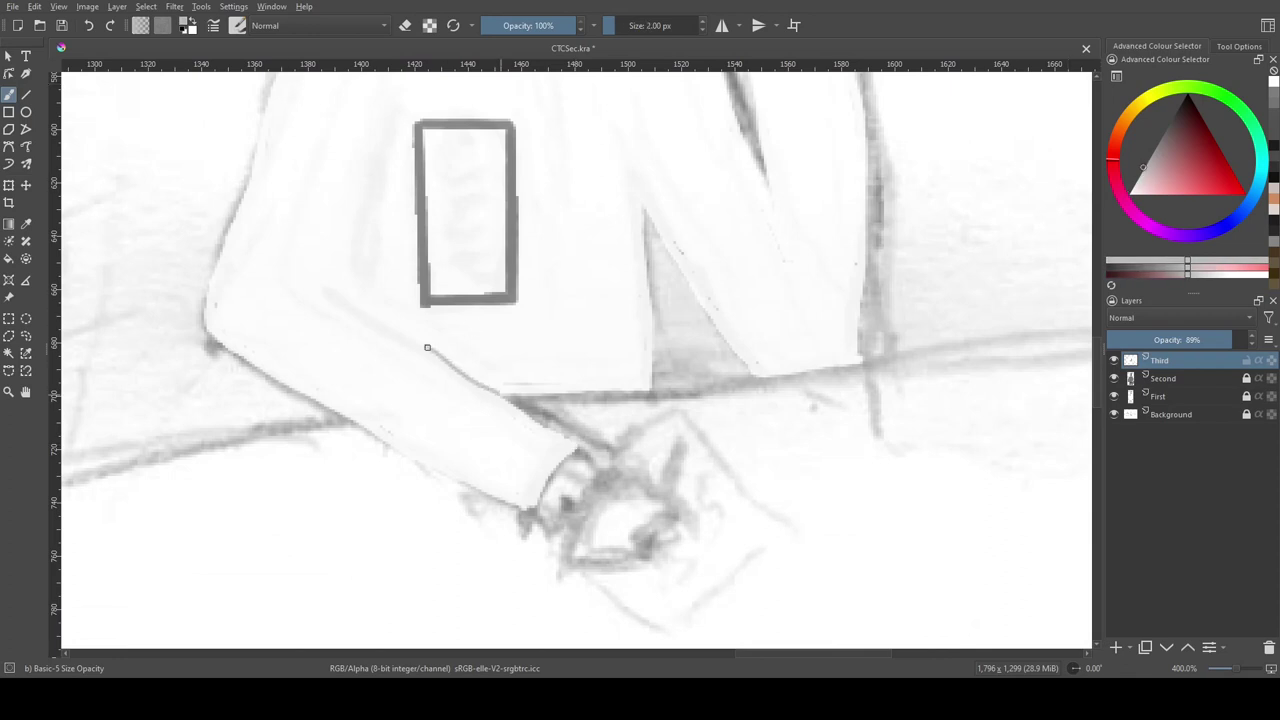
pyautogui.scroll(4, 427, 347)
pyautogui.scroll(-6, 727, 415)
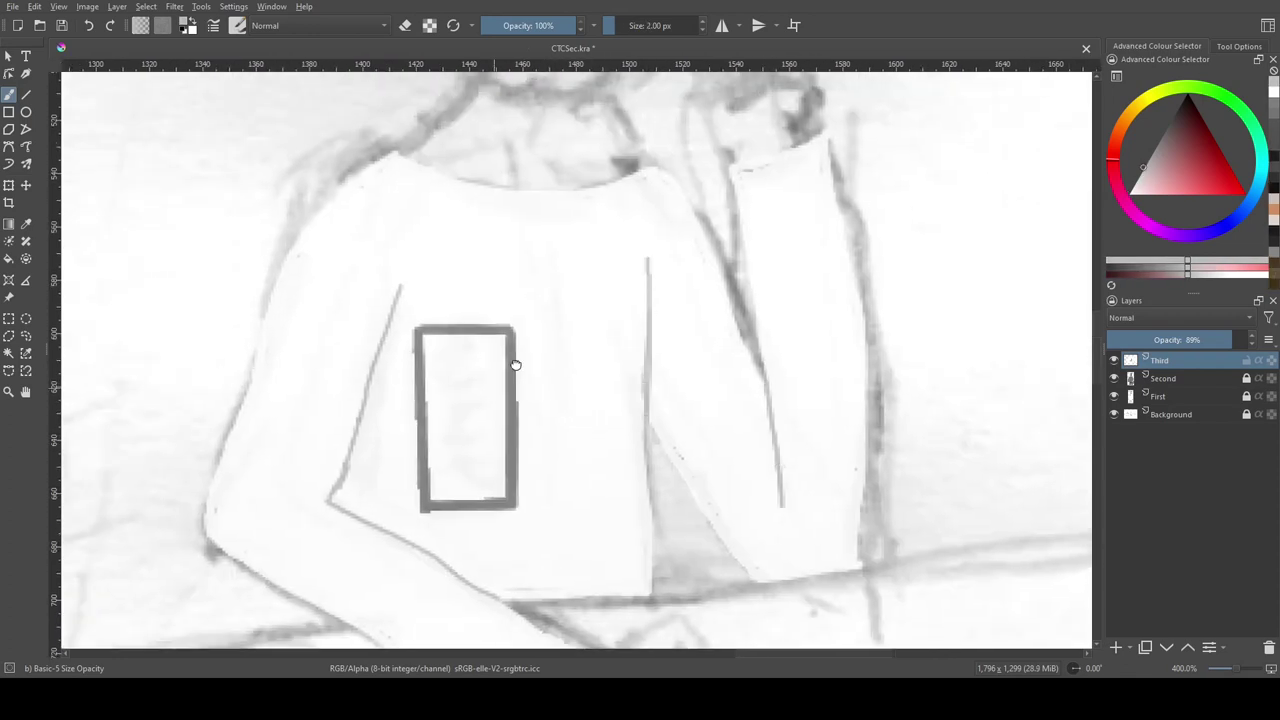
pyautogui.scroll(8, 633, 417)
# Step: Paint the writing hand in a pale skin tone, shade its wrist crease and hollow, and save the file
pyautogui.scroll(-5, 633, 417)
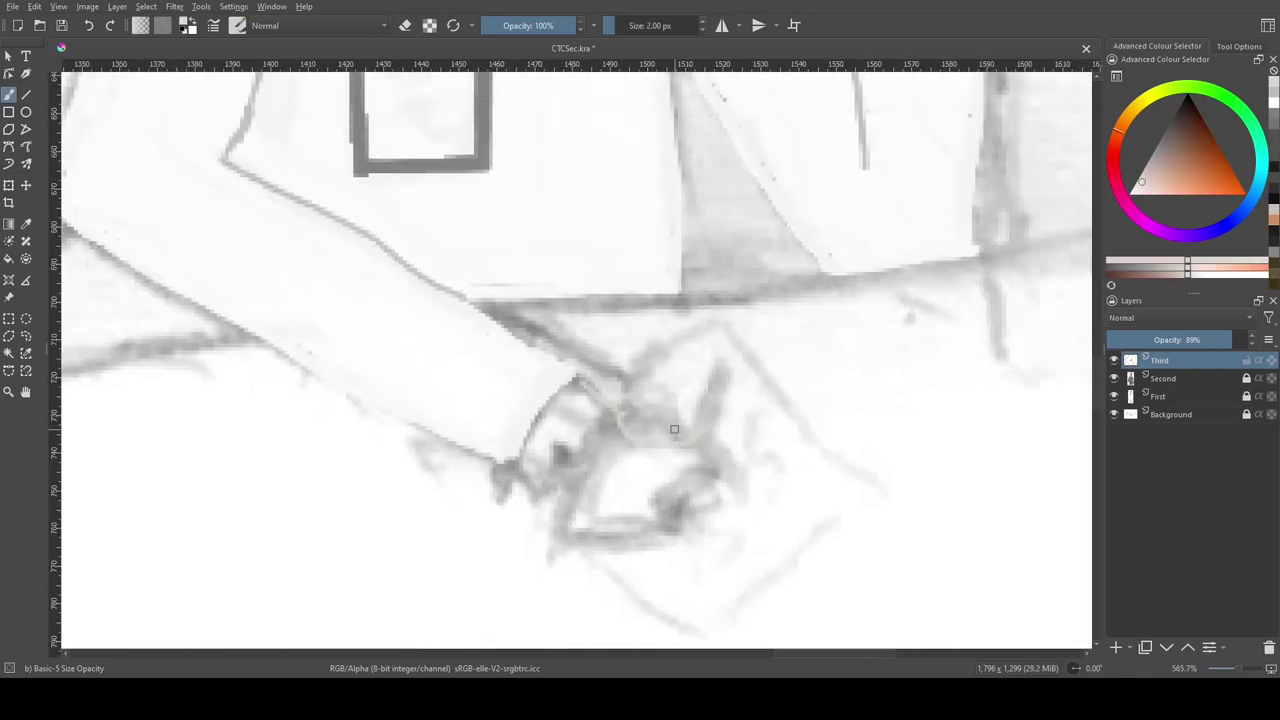
pyautogui.click(643, 487)
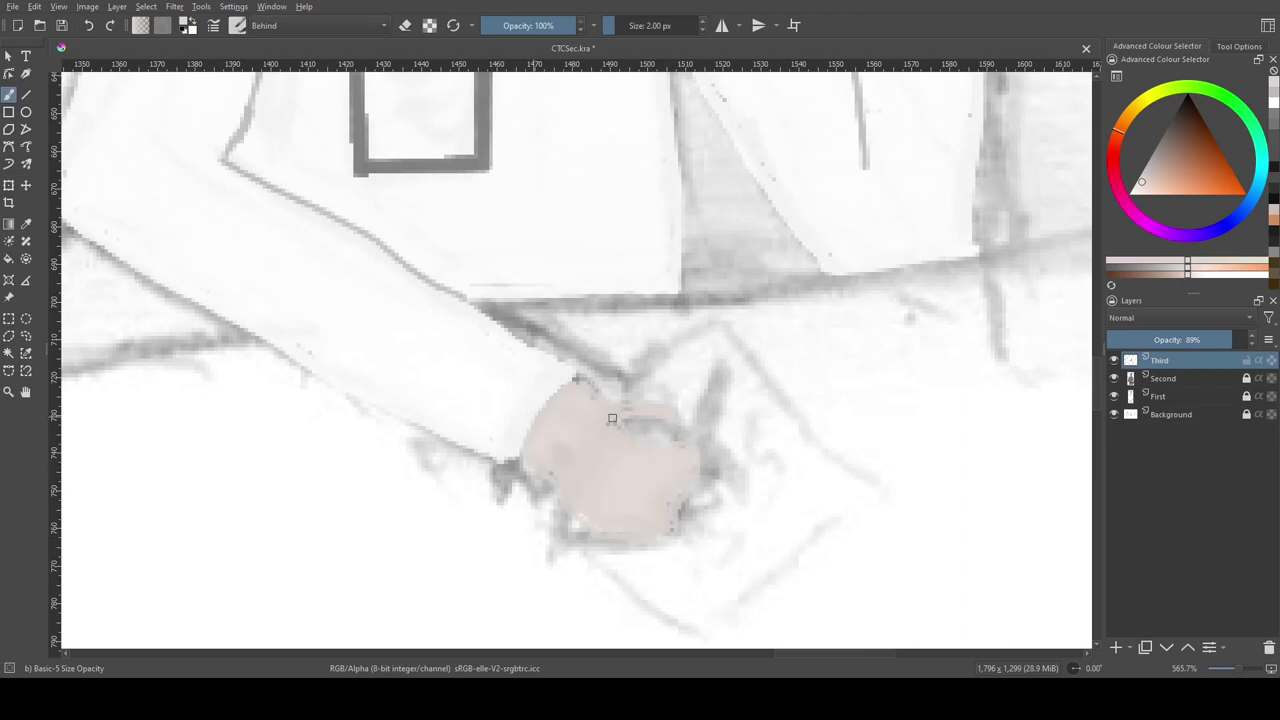
pyautogui.moveTo(672, 426)
pyautogui.mouseDown()
pyautogui.moveTo(650, 436)
pyautogui.moveTo(547, 345)
pyautogui.mouseUp()
pyautogui.hotkey('alt', 'shift', 'n')
pyautogui.hotkey('ctrl', 's')
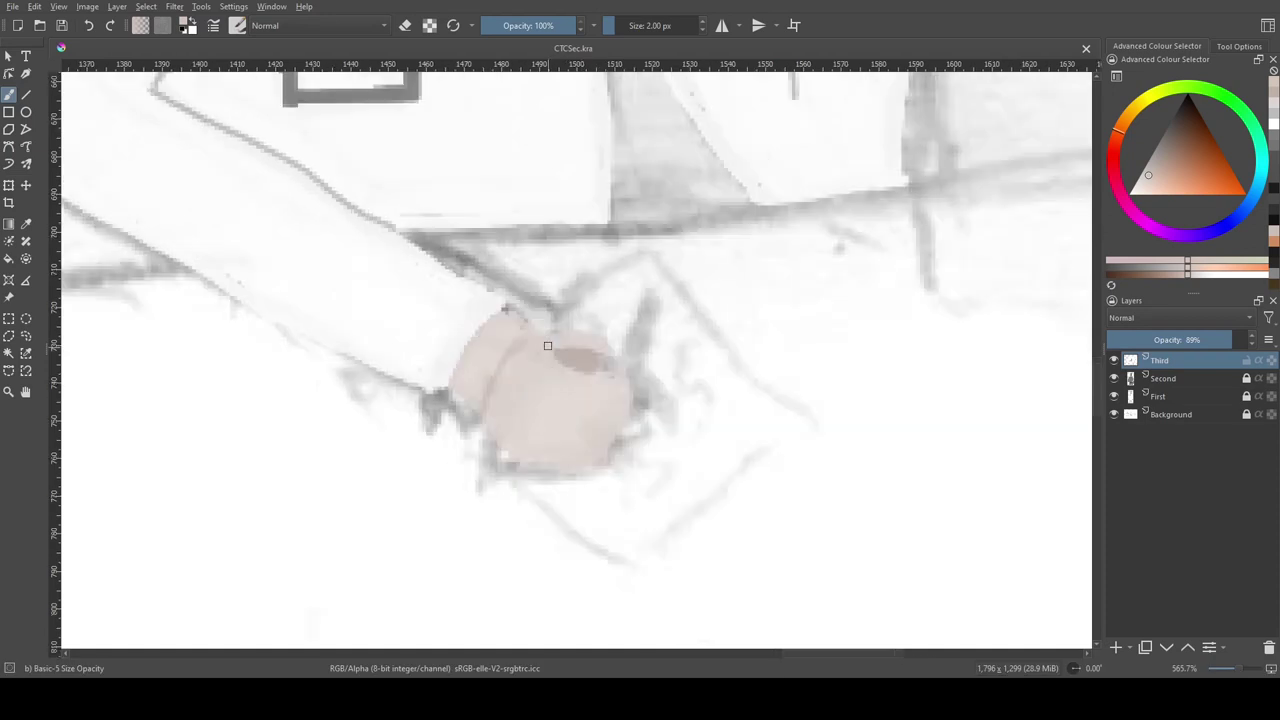
# Step: Add finger creases to the writing hand and paint the dark grey pen it holds with the 2 px brush
pyautogui.keyDown('ctrl'); pyautogui.click(614, 414); pyautogui.keyUp('ctrl')
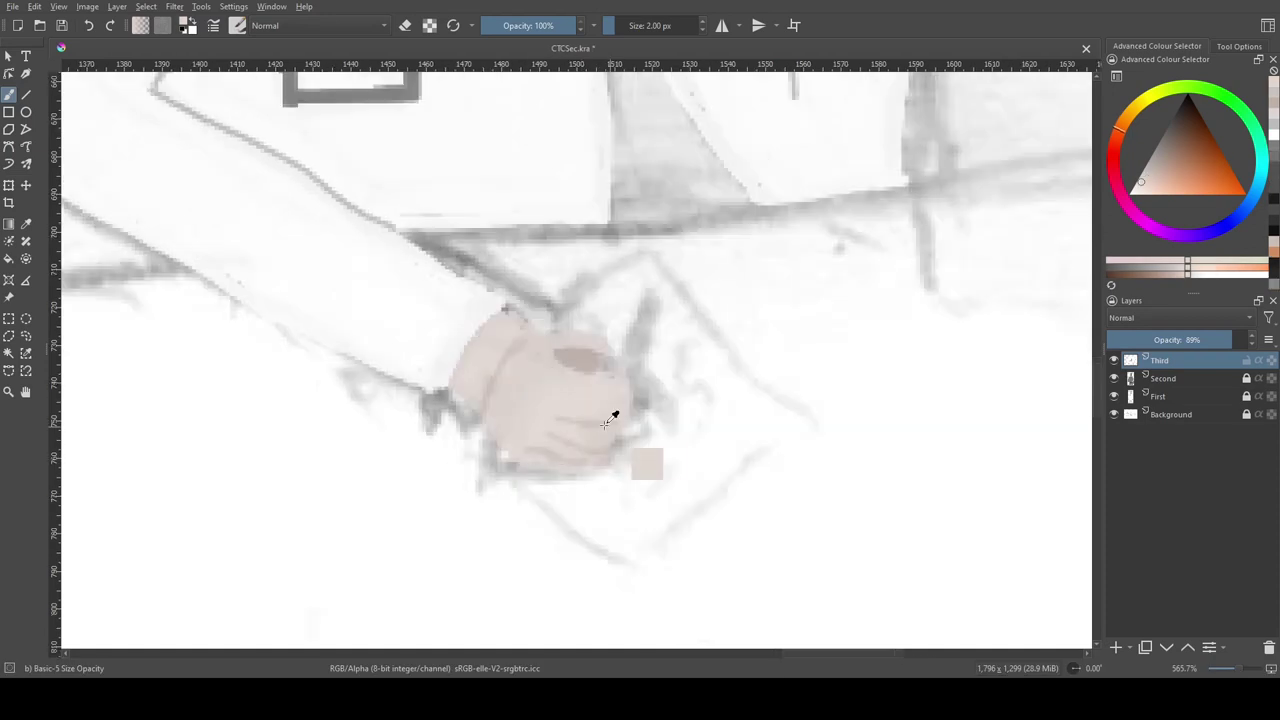
pyautogui.keyDown('ctrl'); pyautogui.click(846, 240); pyautogui.keyUp('ctrl')
pyautogui.hotkey('alt', 'shift', 'n')
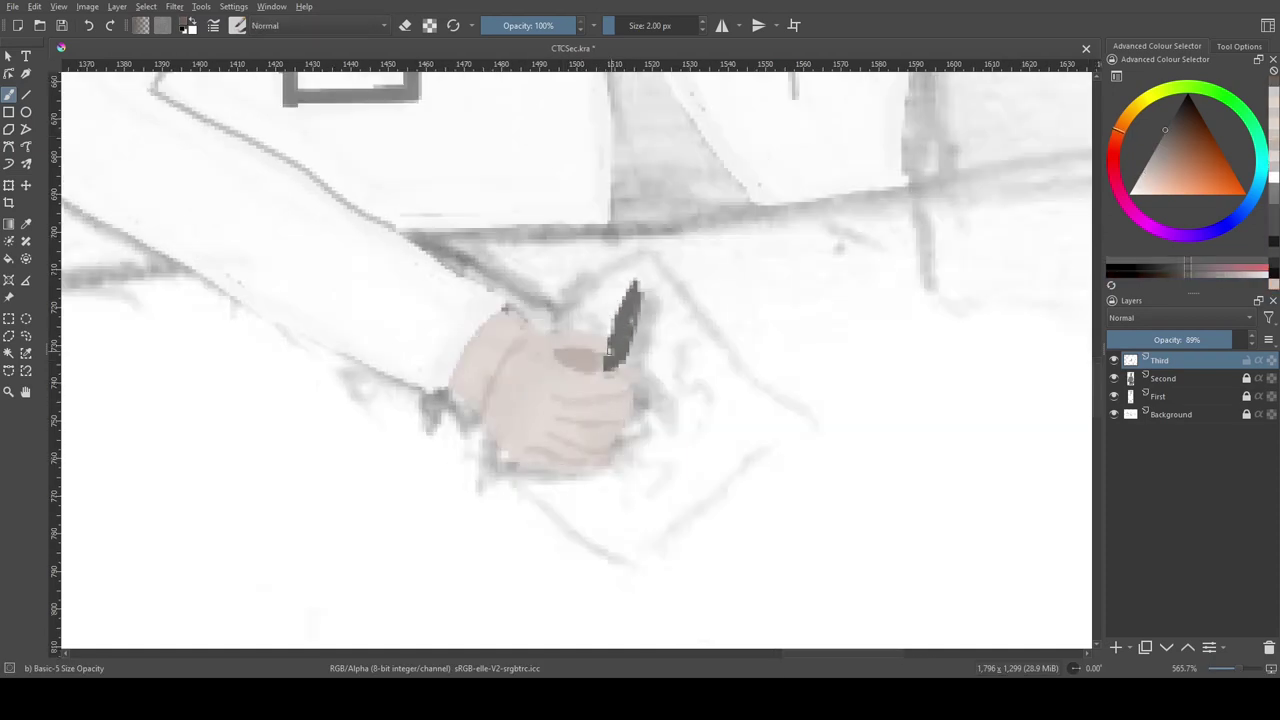
# Step: Paint the seated figure's neck and head in the pale skin tone behind the white top, using Behind mode
pyautogui.scroll(6, 634, 290)
pyautogui.keyDown('ctrl'); pyautogui.click(805, 224); pyautogui.keyUp('ctrl')
pyautogui.hscroll(-2, 805, 224)
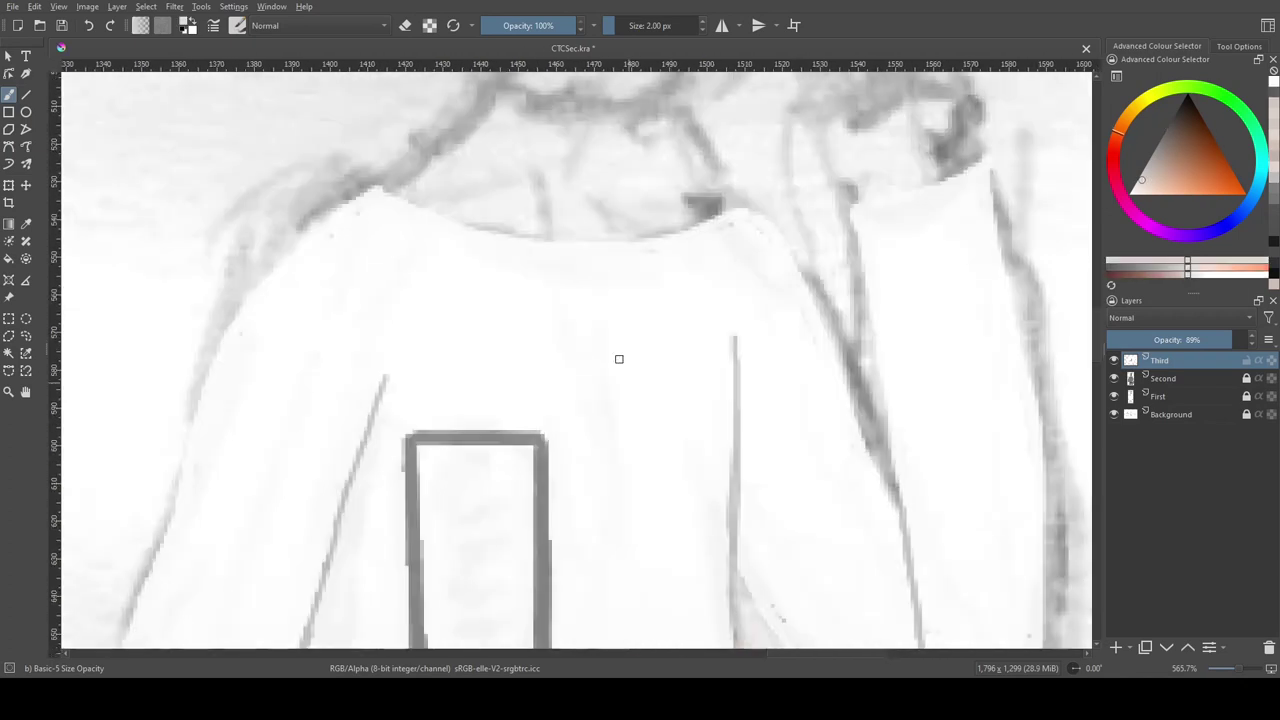
pyautogui.scroll(2, 617, 357)
pyautogui.hotkey('alt', 'shift', 'q')
pyautogui.moveTo(430, 375)
pyautogui.mouseDown()
pyautogui.moveTo(695, 365)
pyautogui.moveTo(477, 329)
pyautogui.moveTo(489, 273)
pyautogui.mouseUp()
pyautogui.press('e')
pyautogui.scroll(5, 422, 341)
pyautogui.moveTo(643, 391)
pyautogui.mouseDown()
pyautogui.moveTo(380, 363)
pyautogui.moveTo(549, 334)
pyautogui.mouseUp()
pyautogui.scroll(-5, 670, 280)
pyautogui.scroll(2, 680, 250)
pyautogui.hscroll(2, 680, 250)
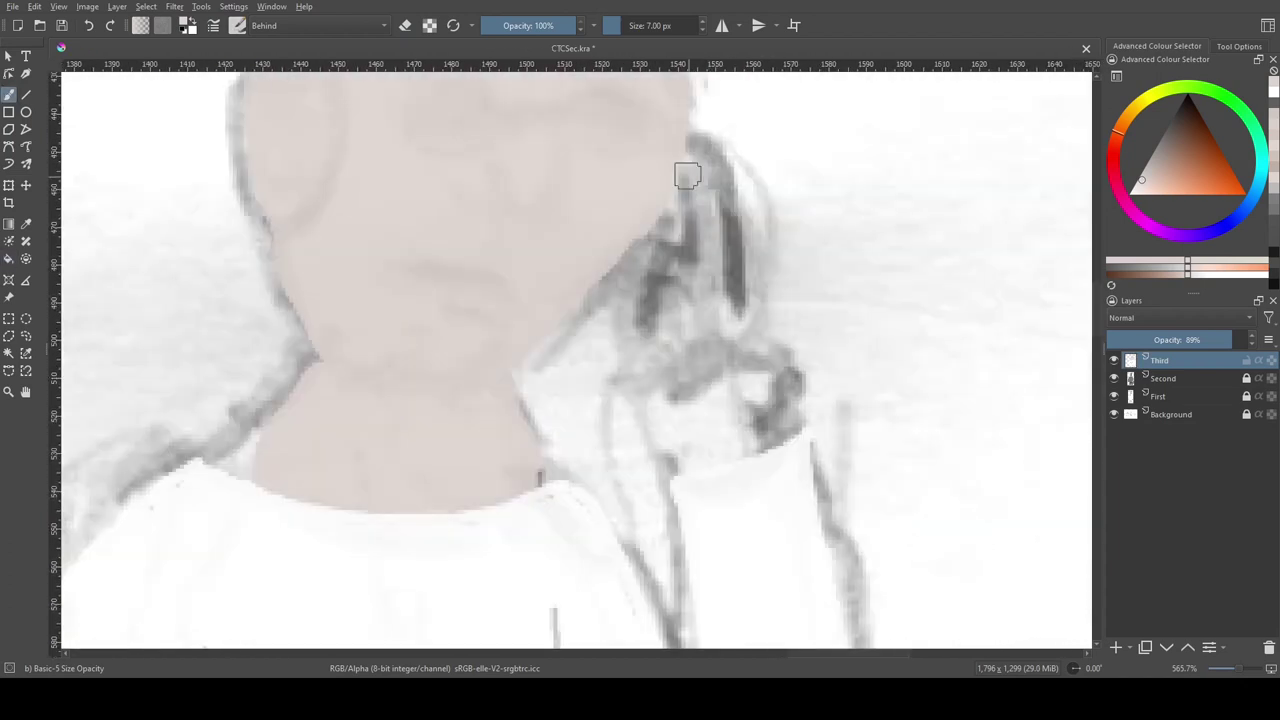
# Step: Paint the raised hand and fingers beside the face in the pale skin tone with a 7 px brush
pyautogui.moveTo(686, 177)
pyautogui.mouseDown()
pyautogui.moveTo(729, 289)
pyautogui.moveTo(743, 252)
pyautogui.moveTo(711, 345)
pyautogui.mouseUp()
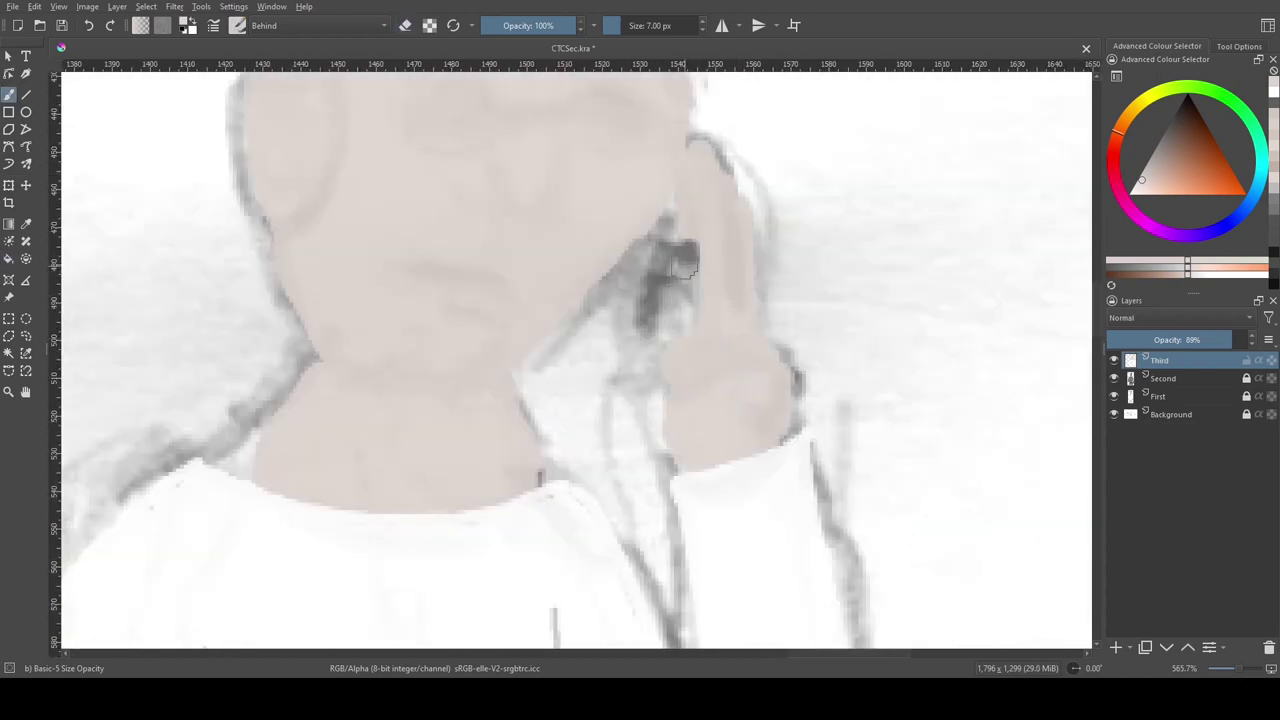
pyautogui.scroll(-2, 744, 330)
pyautogui.scroll(3, 845, 381)
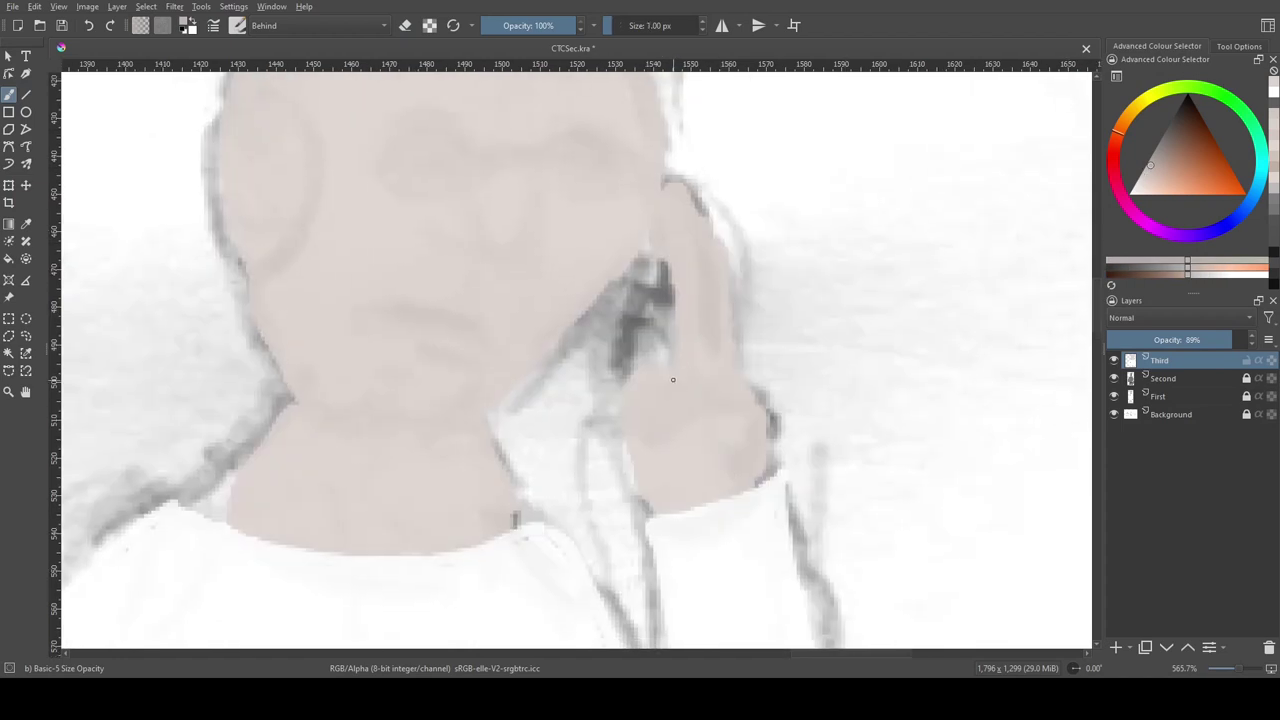
# Step: Outline the raised fingers with a 1 px brush, then erase the fingers down to the knuckles
pyautogui.moveTo(722, 343); pyautogui.dragTo(680, 230)
pyautogui.keyDown('ctrl'); pyautogui.click(640, 290); pyautogui.keyUp('ctrl')
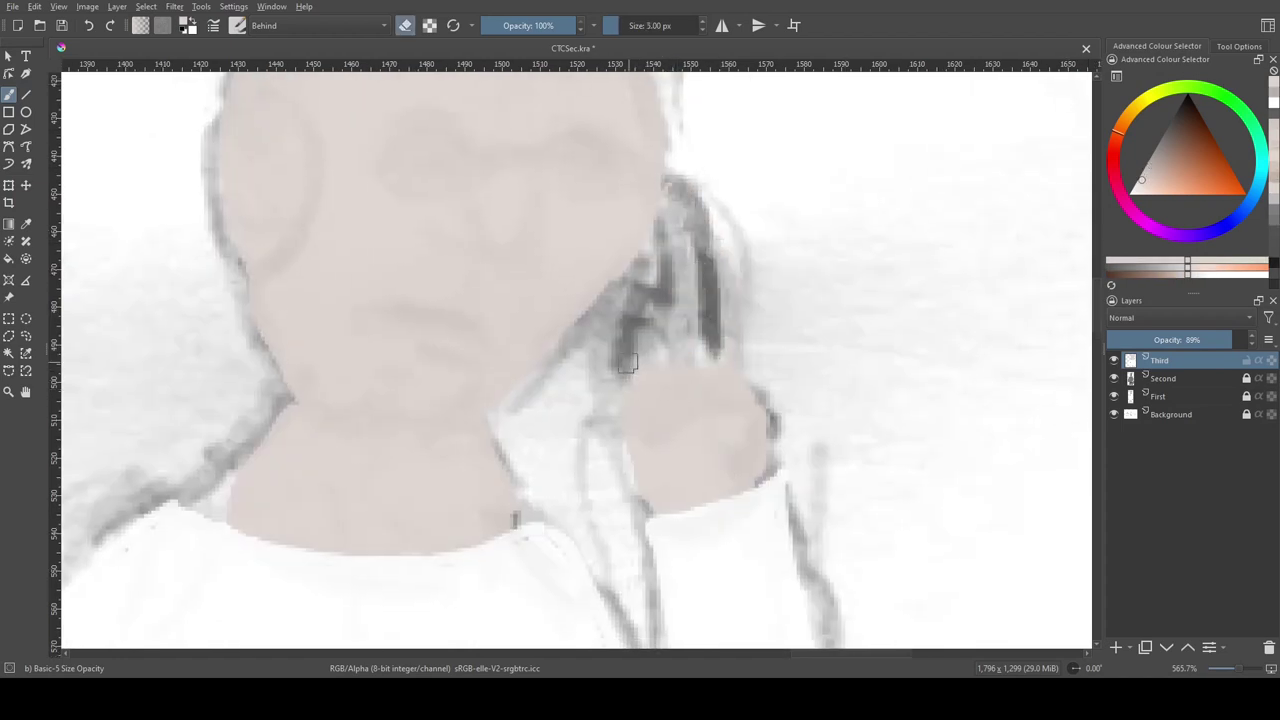
pyautogui.press('e')
pyautogui.moveTo(640, 290); pyautogui.dragTo(657, 360)
# Step: Repaint the raised hand with a single pointing finger and draw darker curled-finger outlines and shading with a 2 px brush
pyautogui.press('e')
pyautogui.press('[')
pyautogui.keyDown('ctrl'); pyautogui.click(670, 372); pyautogui.keyUp('ctrl')
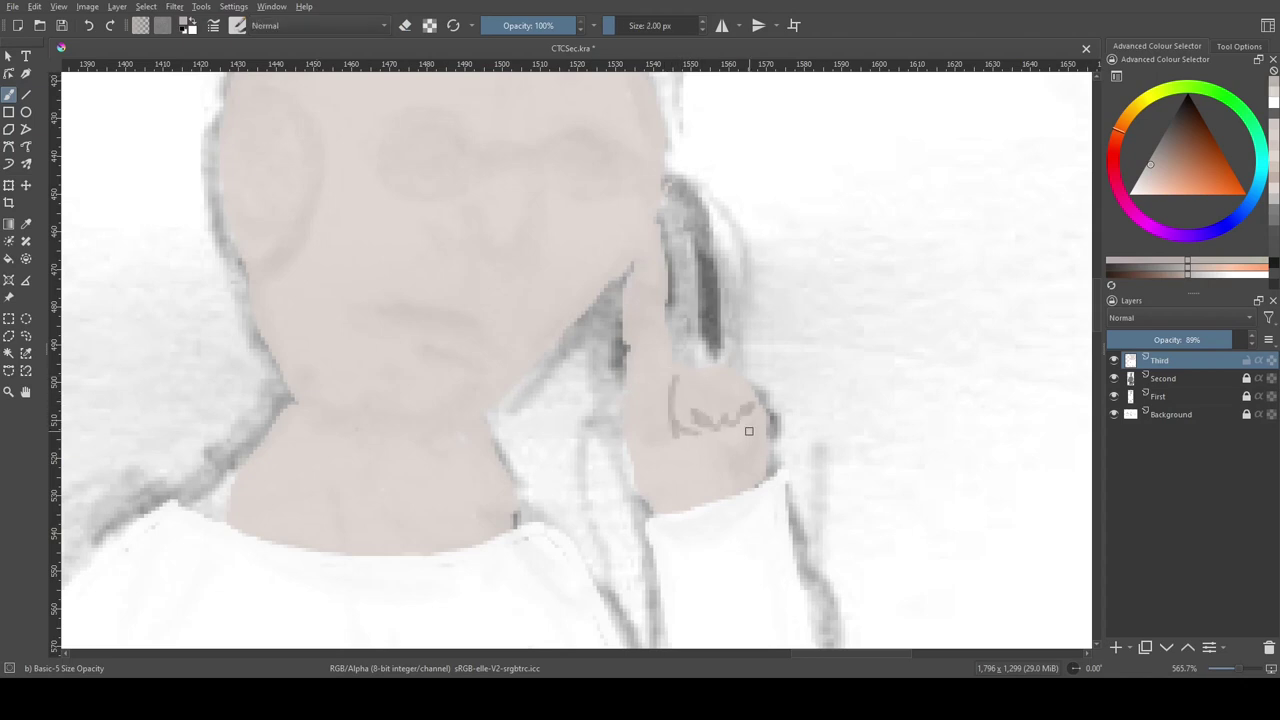
pyautogui.keyDown('ctrl'); pyautogui.click(745, 405); pyautogui.keyUp('ctrl')
pyautogui.moveTo(748, 430); pyautogui.dragTo(672, 446)
pyautogui.moveTo(628, 268); pyautogui.dragTo(654, 212)
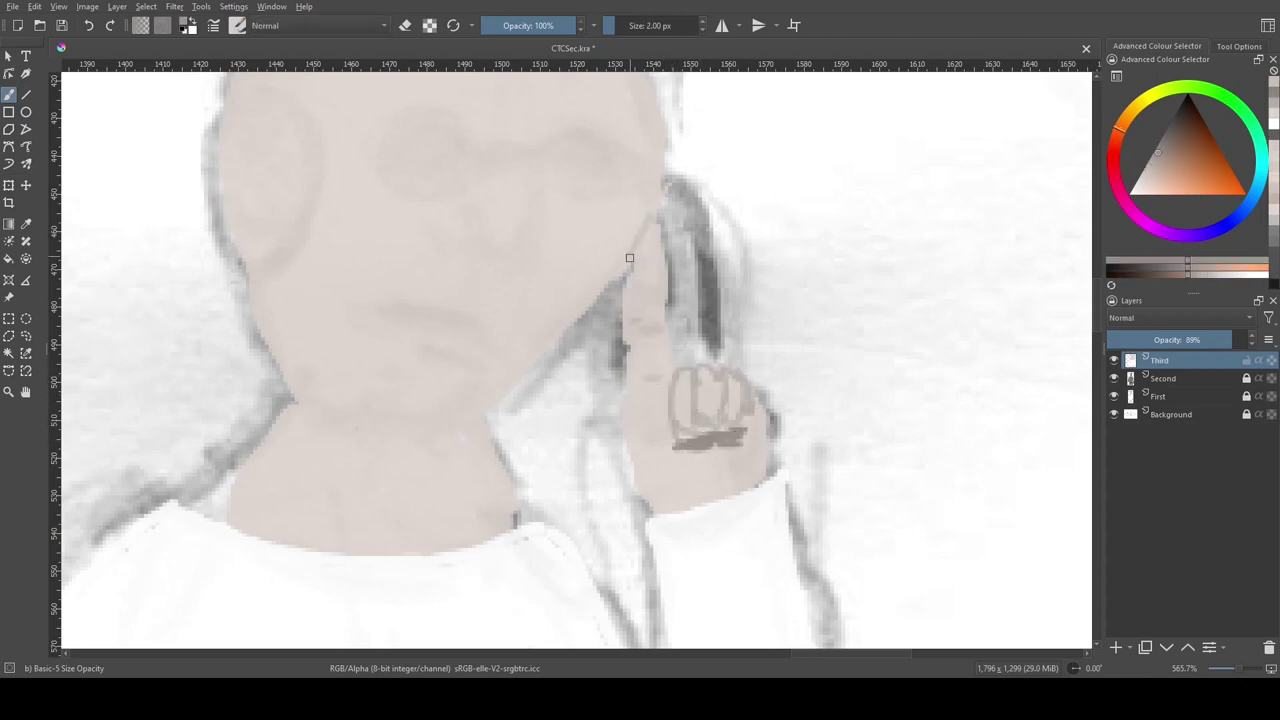
# Step: Draw the jawline between the seated figure's head and neck in brownish grey with the 2 px brush
pyautogui.moveTo(495, 456); pyautogui.dragTo(472, 418)
pyautogui.scroll(-3, 603, 509)
pyautogui.scroll(4, 646, 326)
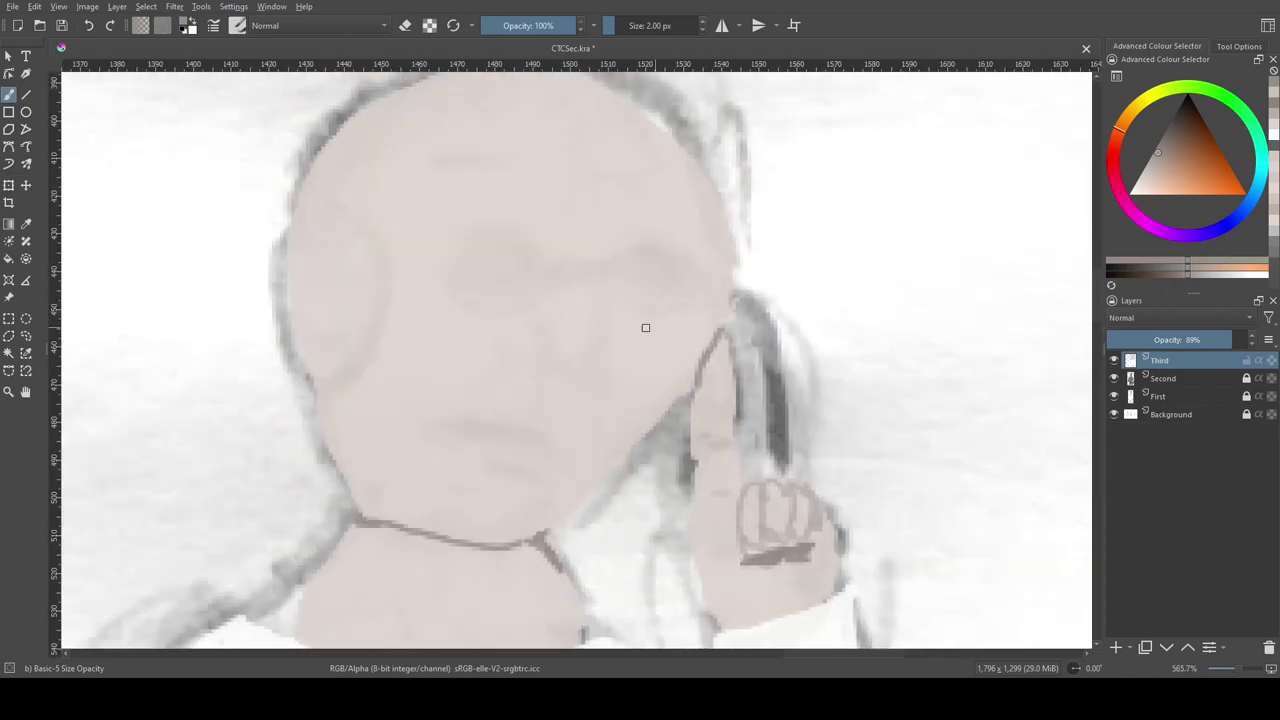
# Step: Paint both of the seated figure's eyes white and add dark green irises
pyautogui.moveTo(551, 451); pyautogui.dragTo(478, 558)
pyautogui.moveTo(645, 335); pyautogui.dragTo(662, 355)
pyautogui.moveTo(448, 330); pyautogui.dragTo(480, 348)
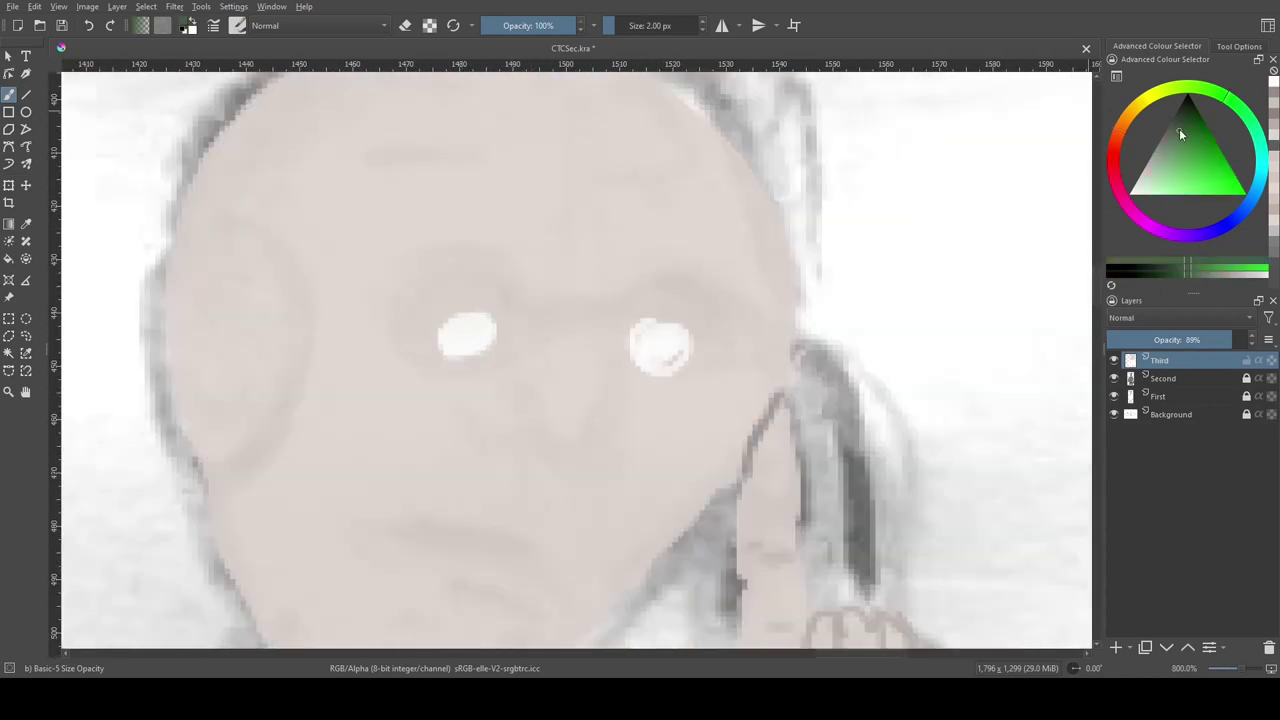
pyautogui.moveTo(652, 335); pyautogui.dragTo(664, 356)
pyautogui.moveTo(462, 328); pyautogui.dragTo(468, 333)
# Step: Draw thin eyelid and nose lines in a darker skin tone with a smaller brush
pyautogui.press('[')
pyautogui.keyDown('ctrl'); pyautogui.click(626, 320); pyautogui.keyUp('ctrl')
pyautogui.moveTo(626, 318)
pyautogui.mouseDown()
pyautogui.moveTo(679, 311)
pyautogui.moveTo(702, 340)
pyautogui.mouseUp()
# Step: Paint the seated figure's lips in dull pink with a darker line between them
pyautogui.keyDown('ctrl'); pyautogui.click(541, 440); pyautogui.keyUp('ctrl')
pyautogui.moveTo(514, 443)
pyautogui.mouseDown()
pyautogui.moveTo(554, 336)
pyautogui.moveTo(614, 449)
pyautogui.mouseUp()
pyautogui.press(']')
pyautogui.press(']')
pyautogui.moveTo(486, 420); pyautogui.dragTo(614, 449)
# Step: Paint the headphones' oval ear cup in brownish grey and add a light curved highlight near its lower edge
pyautogui.keyDown('ctrl'); pyautogui.click(588, 335); pyautogui.keyUp('ctrl')
pyautogui.moveTo(588, 335); pyautogui.dragTo(636, 407)
pyautogui.moveTo(245, 250)
pyautogui.mouseDown()
pyautogui.moveTo(323, 249)
pyautogui.moveTo(366, 357)
pyautogui.moveTo(258, 262)
pyautogui.mouseUp()
pyautogui.moveTo(815, 312); pyautogui.dragTo(806, 412)
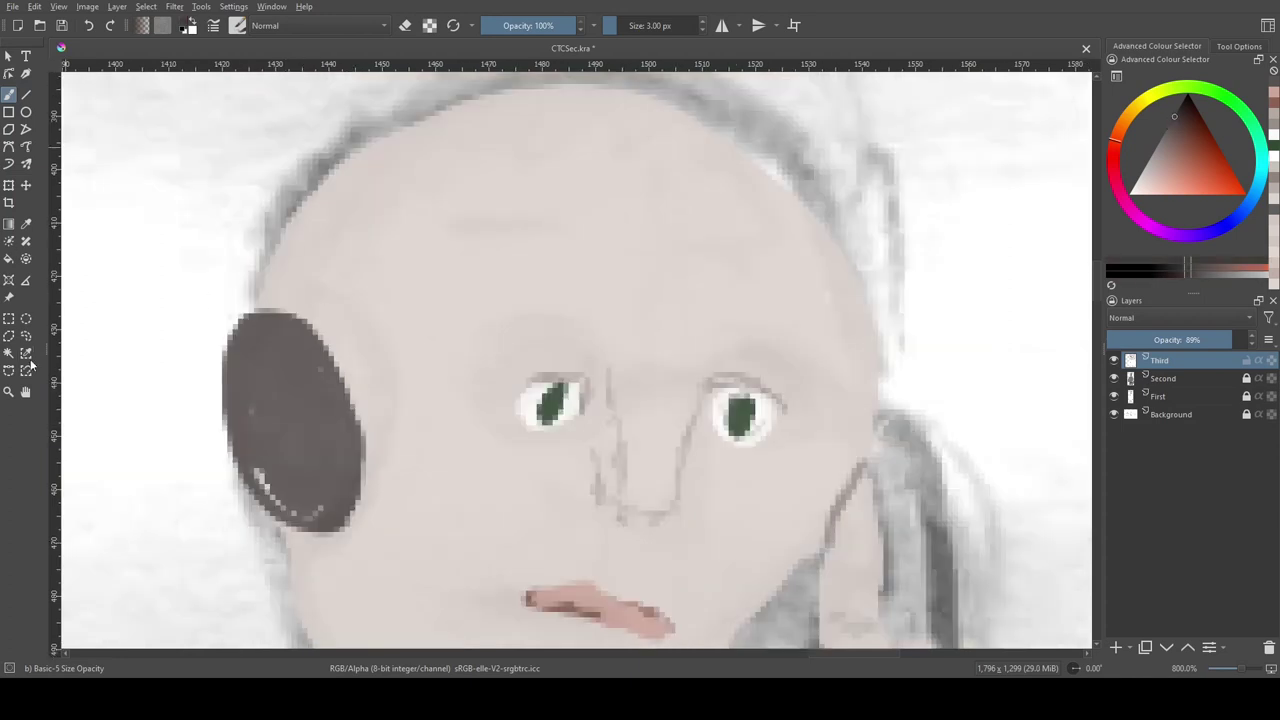
# Step: Paint the headphones' dark grey headband in an arc from the ear cup across the top of the head
pyautogui.moveTo(290, 305)
pyautogui.mouseDown()
pyautogui.moveTo(355, 203)
pyautogui.moveTo(785, 188)
pyautogui.mouseUp()
pyautogui.moveTo(668, 121)
pyautogui.mouseDown()
pyautogui.moveTo(319, 224)
pyautogui.moveTo(810, 210)
pyautogui.moveTo(832, 228)
pyautogui.mouseUp()
pyautogui.moveTo(856, 425)
pyautogui.mouseDown()
pyautogui.moveTo(834, 445)
pyautogui.moveTo(638, 312)
pyautogui.mouseUp()
pyautogui.moveTo(662, 247); pyautogui.dragTo(989, 352)
# Step: Paint near-black hair with a ragged fringe around the headband inside a selection of the head, and clear the selection
pyautogui.press('e')
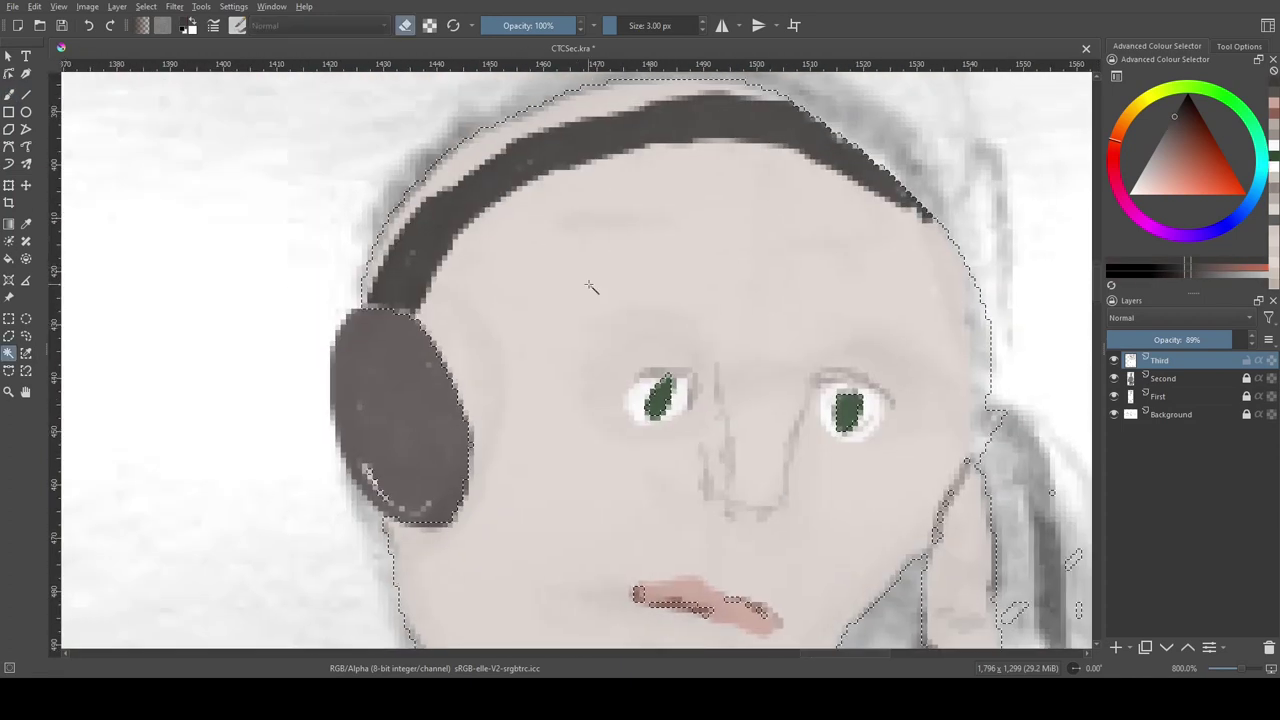
pyautogui.moveTo(470, 255)
pyautogui.mouseDown()
pyautogui.moveTo(520, 190)
pyautogui.moveTo(671, 160)
pyautogui.moveTo(760, 100)
pyautogui.moveTo(509, 194)
pyautogui.moveTo(757, 180)
pyautogui.moveTo(644, 116)
pyautogui.moveTo(414, 214)
pyautogui.moveTo(508, 177)
pyautogui.moveTo(643, 157)
pyautogui.moveTo(1020, 270)
pyautogui.mouseUp()
pyautogui.press('/')
pyautogui.hotkey('ctrl', 'shift', 'a')
pyautogui.press('-')
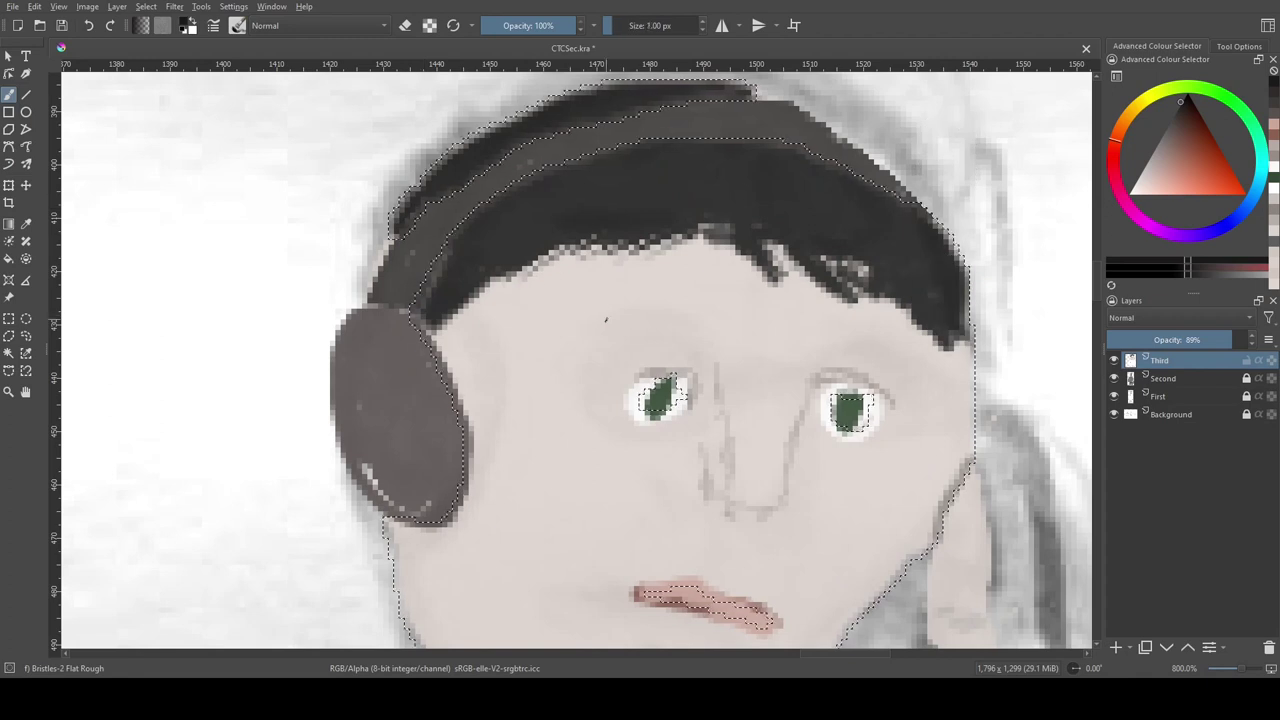
# Step: Paint black eyebrows above both eyes with the Bristles-2 Flat Rough brush at 1 px
pyautogui.moveTo(600, 320); pyautogui.dragTo(690, 310)
pyautogui.moveTo(810, 320); pyautogui.dragTo(880, 335)
pyautogui.moveTo(580, 310); pyautogui.dragTo(695, 300)
pyautogui.press('-')
pyautogui.scroll(5, 417, 220)
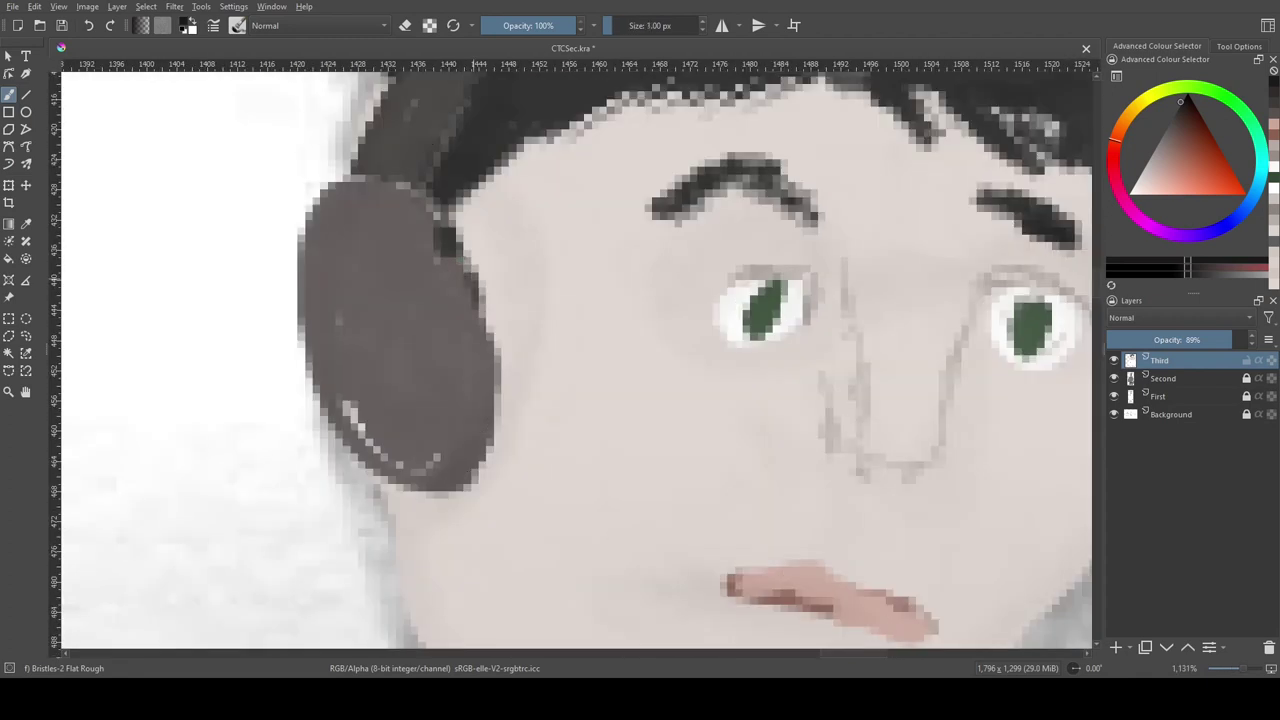
# Step: Shade the ear cup and headband with darker edges and lighter grey strokes using the rough bristle brush
pyautogui.press('-')
pyautogui.scroll(3, 420, 400)
pyautogui.moveTo(410, 470); pyautogui.dragTo(430, 550)
pyautogui.scroll(3, 420, 400)
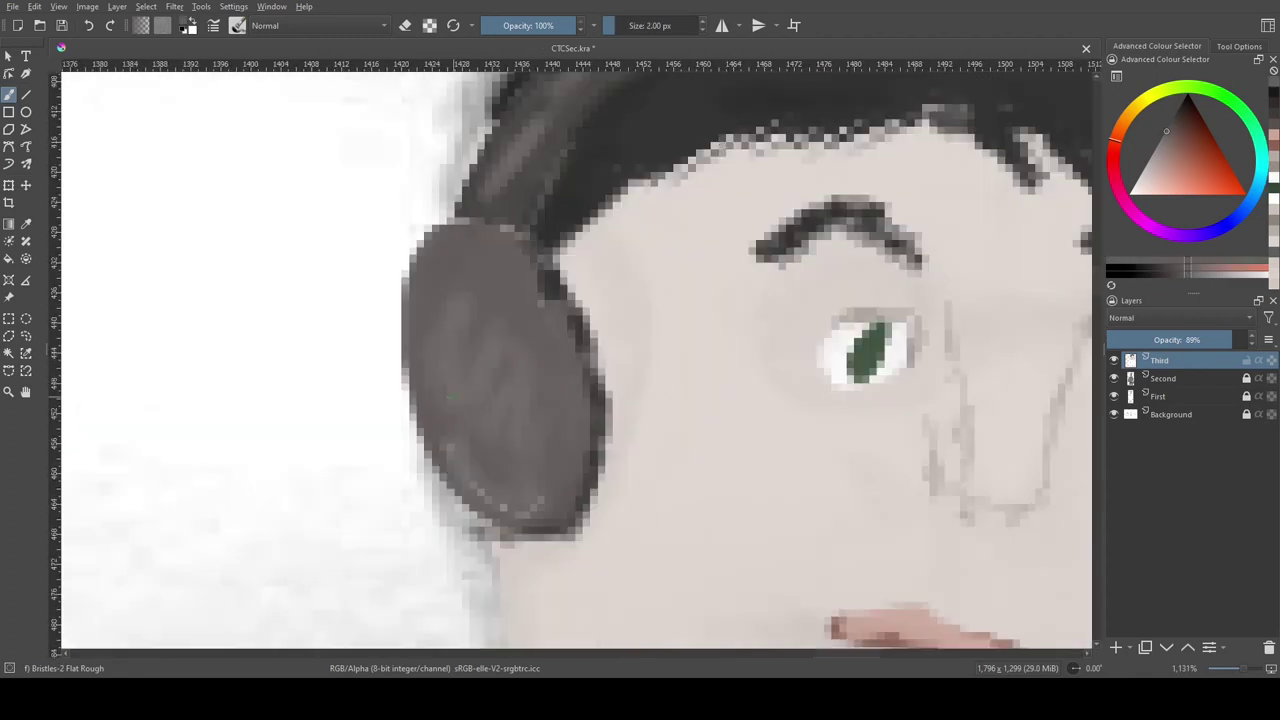
pyautogui.moveTo(800, 450); pyautogui.dragTo(510, 284)
pyautogui.moveTo(600, 450); pyautogui.dragTo(743, 222)
# Step: Add soft creases around the mouth and cheeks with the 2 px rough brush, and save the file
pyautogui.moveTo(1072, 113); pyautogui.dragTo(922, 314)
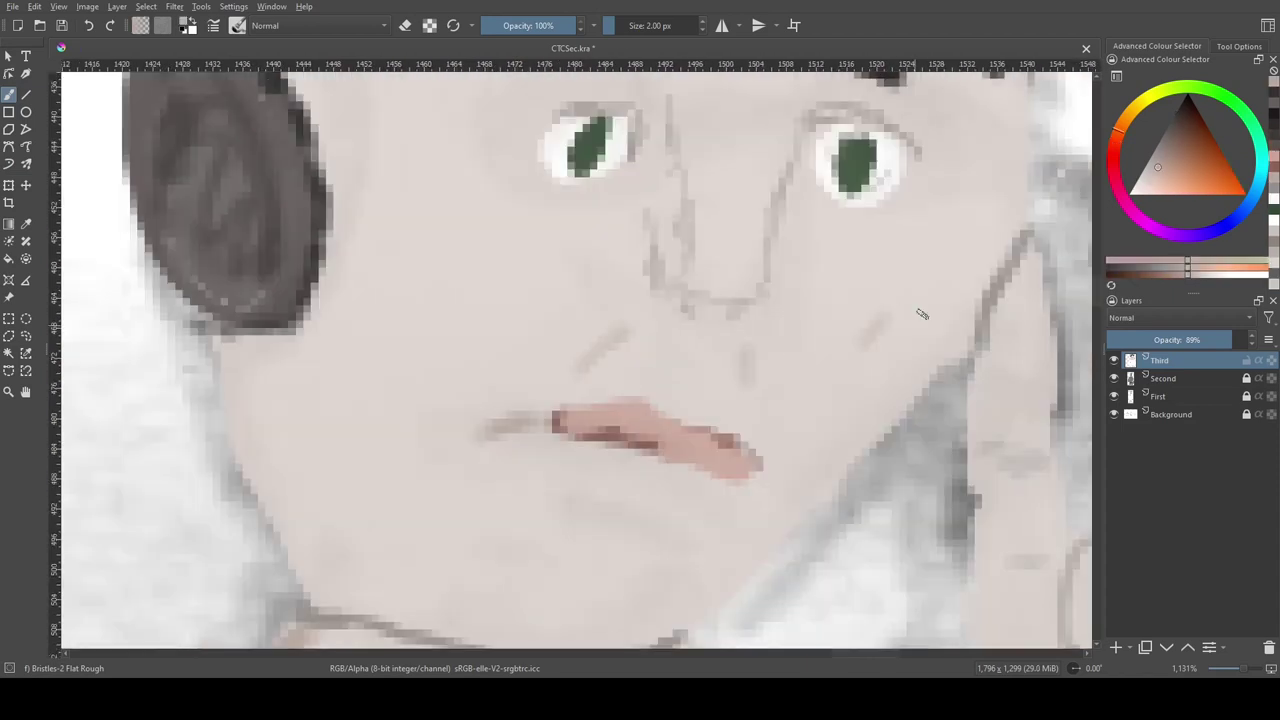
pyautogui.scroll(-10, 740, 395)
pyautogui.press('-')
pyautogui.scroll(3, 657, 174)
pyautogui.hotkey('ctrl', 's')
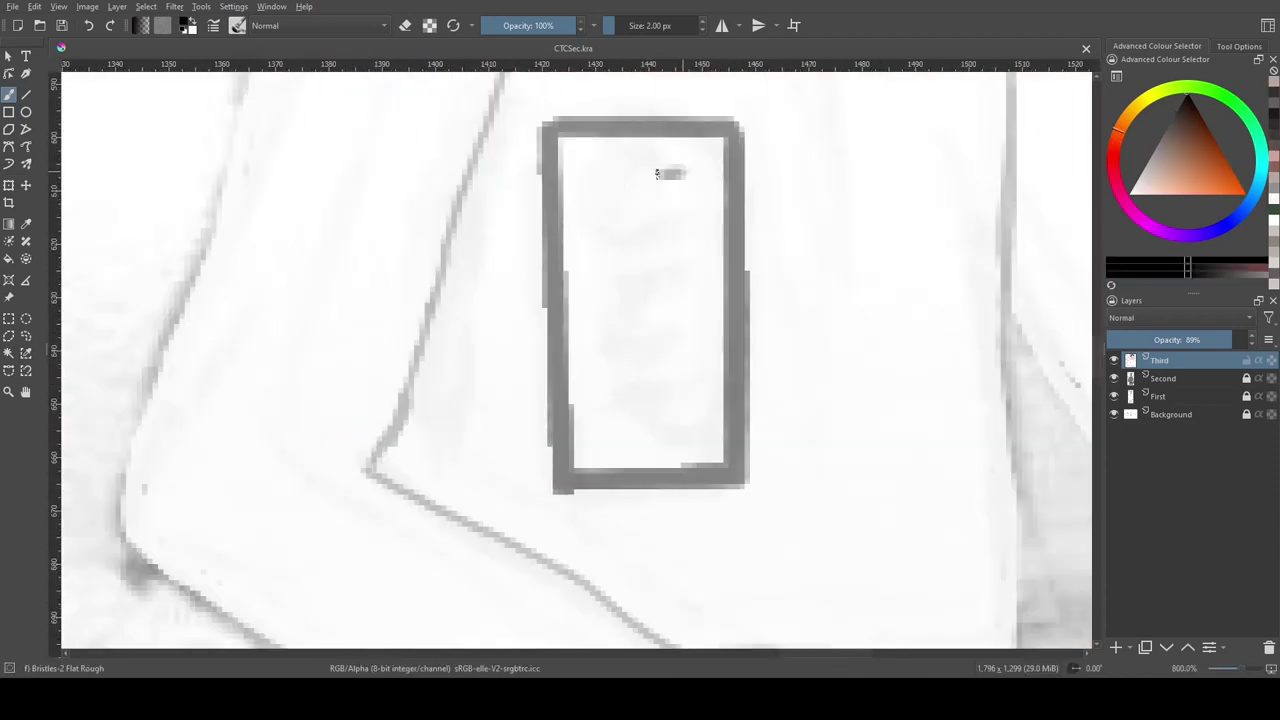
# Step: Letter the seated figure's chest badge vertically in black with the 2 px brush
pyautogui.moveTo(683, 174); pyautogui.dragTo(640, 245)
pyautogui.moveTo(610, 288)
pyautogui.mouseDown()
pyautogui.moveTo(680, 285)
pyautogui.moveTo(640, 356)
pyautogui.mouseUp()
pyautogui.moveTo(680, 375); pyautogui.dragTo(640, 446)
pyautogui.scroll(-3, 680, 440)
# Step: Paint the beige-grey paper under the writing hand in Behind mode and darken its lower edge with a 4 px brush
pyautogui.scroll(1, 737, 363)
pyautogui.scroll(1, 737, 363)
pyautogui.keyDown('ctrl'); pyautogui.click(919, 151); pyautogui.keyUp('ctrl')
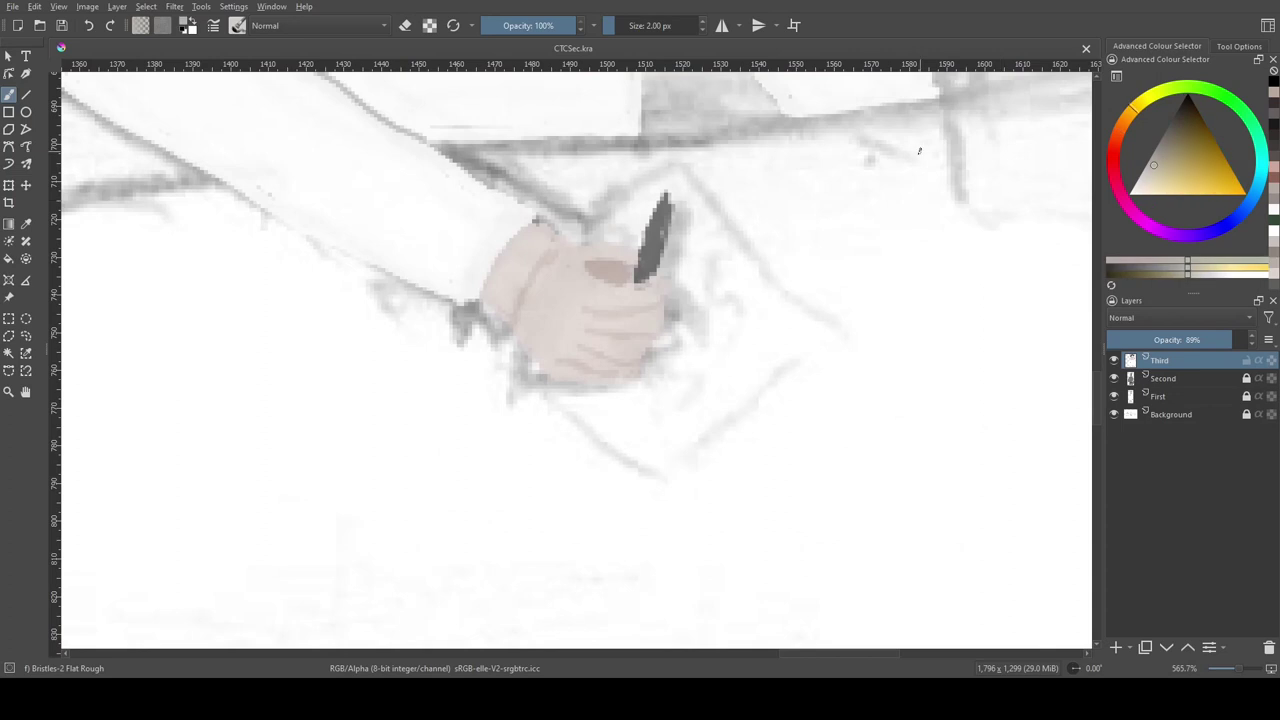
pyautogui.hotkey('alt', 'shift', 'q')
pyautogui.moveTo(665, 228)
pyautogui.mouseDown()
pyautogui.moveTo(651, 471)
pyautogui.moveTo(665, 230)
pyautogui.mouseUp()
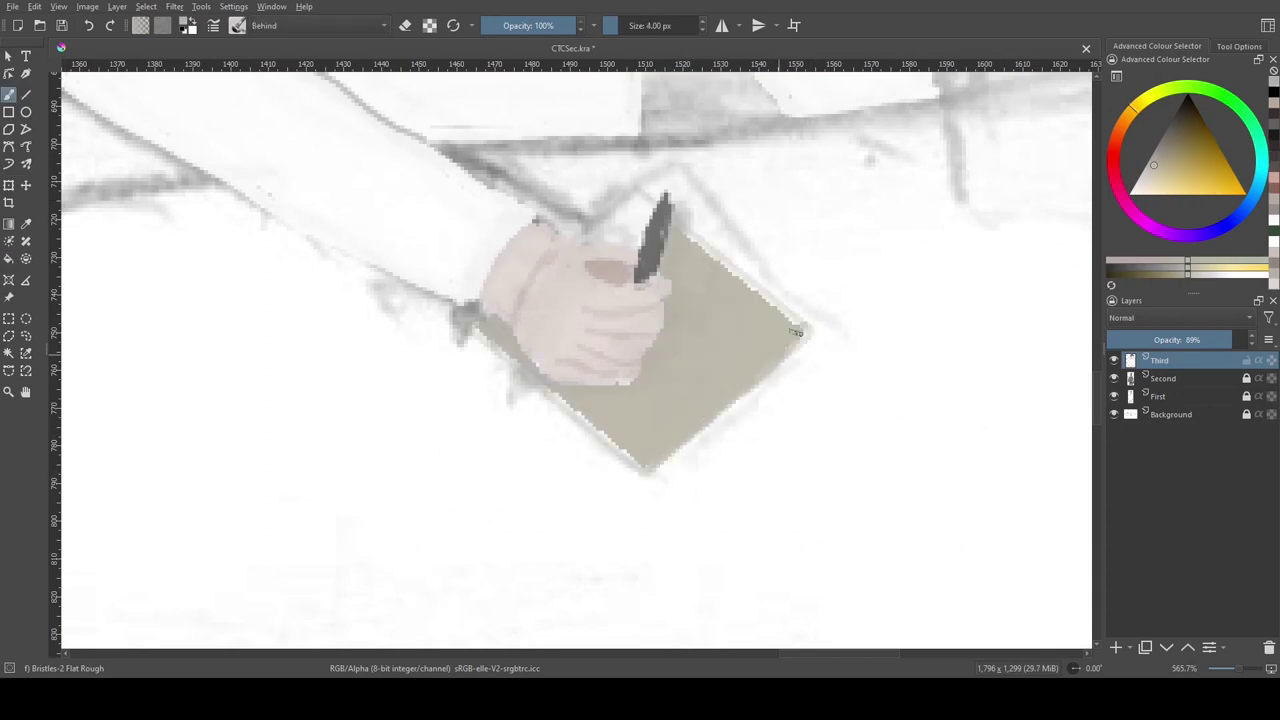
pyautogui.moveTo(588, 256); pyautogui.dragTo(576, 410)
pyautogui.keyDown('ctrl'); pyautogui.click(643, 482); pyautogui.keyUp('ctrl')
pyautogui.moveTo(645, 475); pyautogui.dragTo(710, 413)
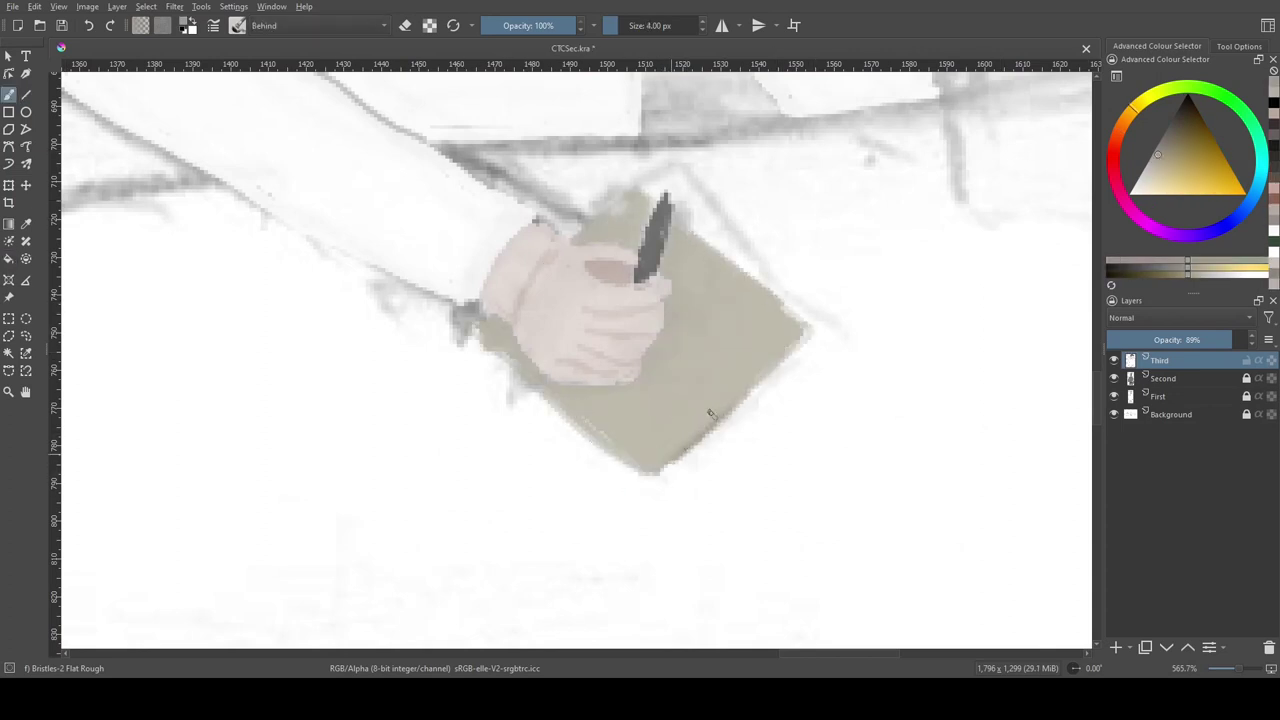
# Step: Draw a four-sided brown tabletop behind the arm and paper with straight lines, fill it, and cover its edges at 13 px
pyautogui.press('-')
pyautogui.keyDown('ctrl'); pyautogui.click(537, 213); pyautogui.keyUp('ctrl')
pyautogui.press('-')
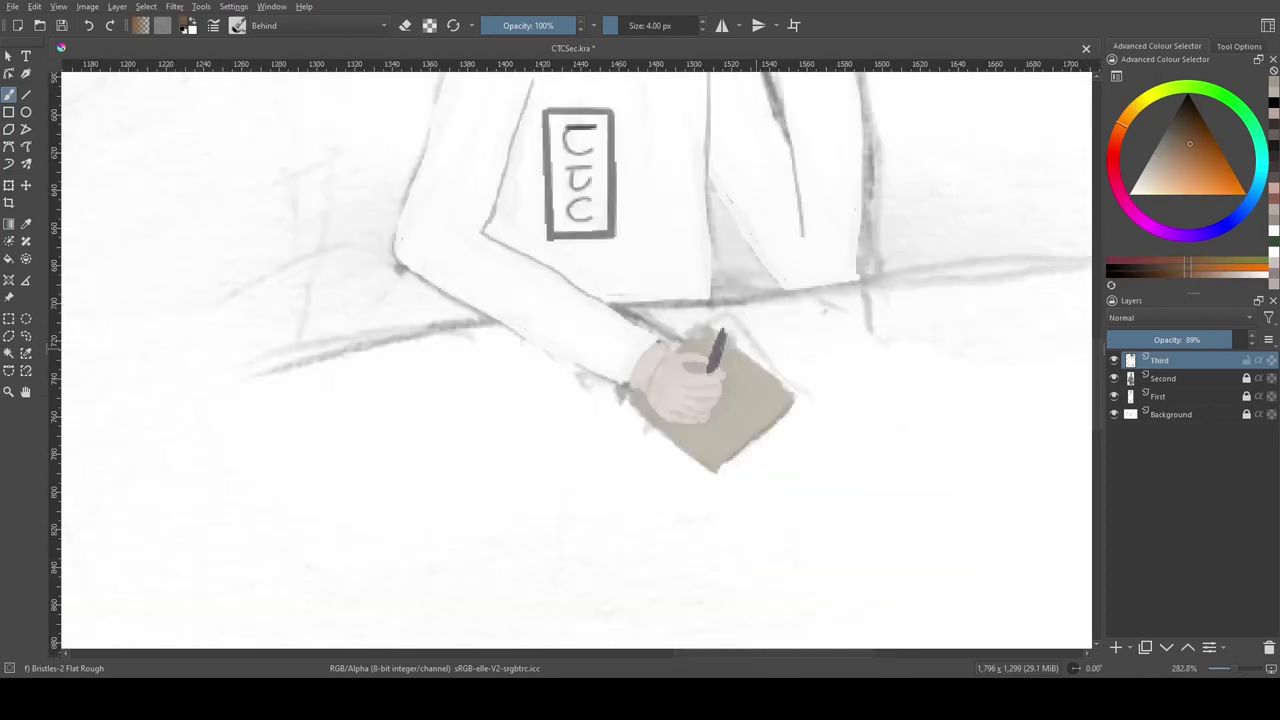
pyautogui.moveTo(286, 357)
pyautogui.mouseDown()
pyautogui.moveTo(908, 274)
pyautogui.moveTo(1094, 417)
pyautogui.mouseUp()
pyautogui.moveTo(286, 357)
pyautogui.mouseDown()
pyautogui.moveTo(651, 549)
pyautogui.moveTo(1058, 410)
pyautogui.mouseUp()
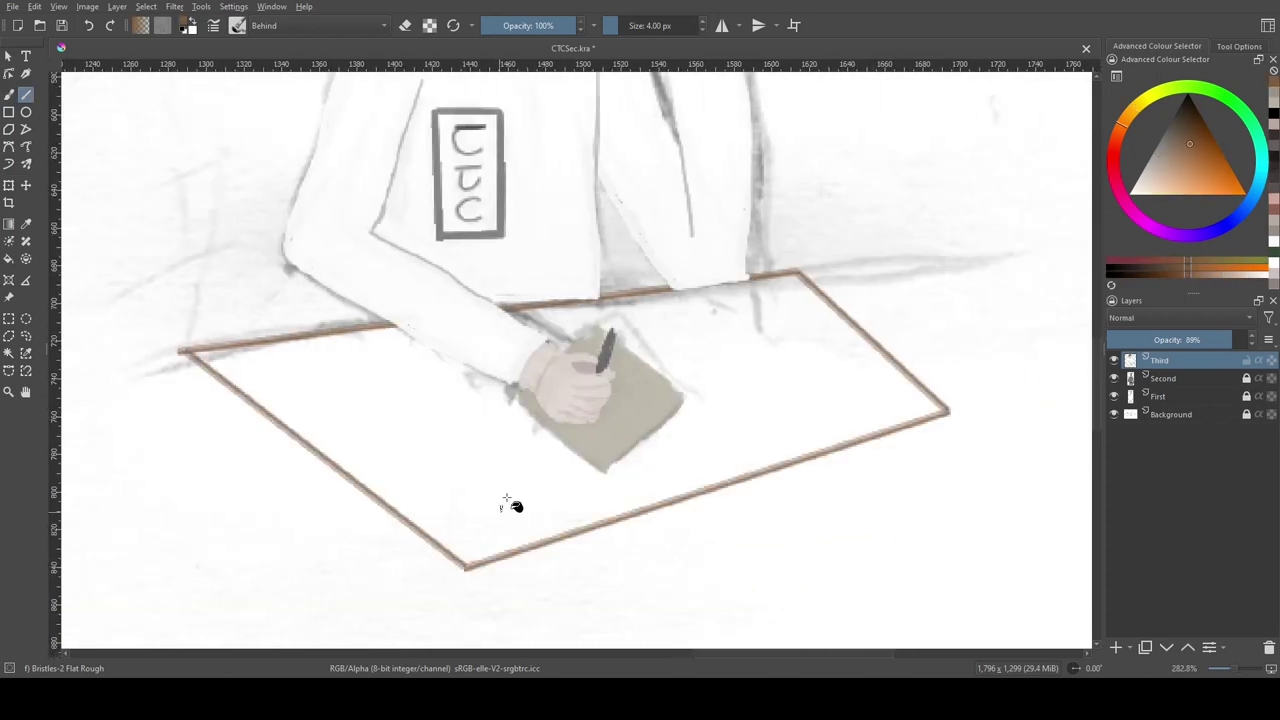
pyautogui.hotkey('shift', 'BackSpace')
pyautogui.hotkey('ctrl', 'shift', 'a')
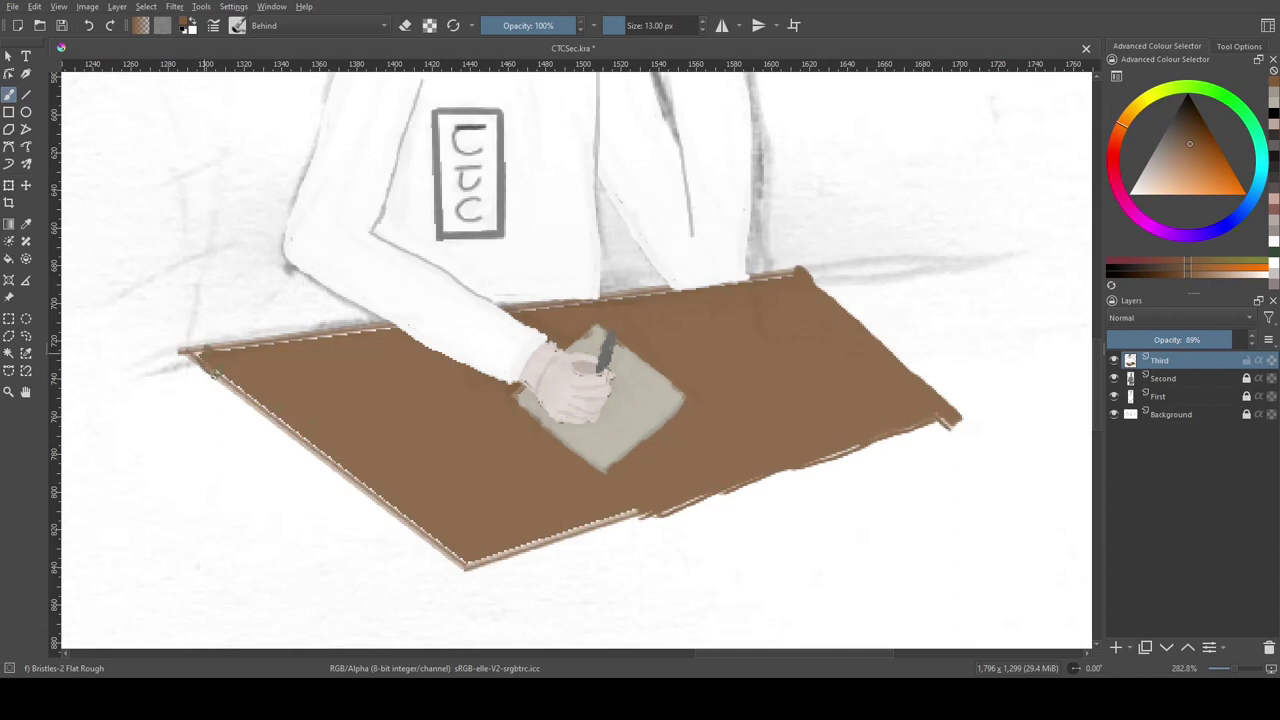
# Step: Examine the three coloured figures and the table across the whole canvas
pyautogui.press('-')
pyautogui.press('-')
pyautogui.press('-')
pyautogui.press('-')
pyautogui.press('-')
pyautogui.press('+')
pyautogui.press('+')
pyautogui.press('+')
pyautogui.press('-')
pyautogui.press('-')
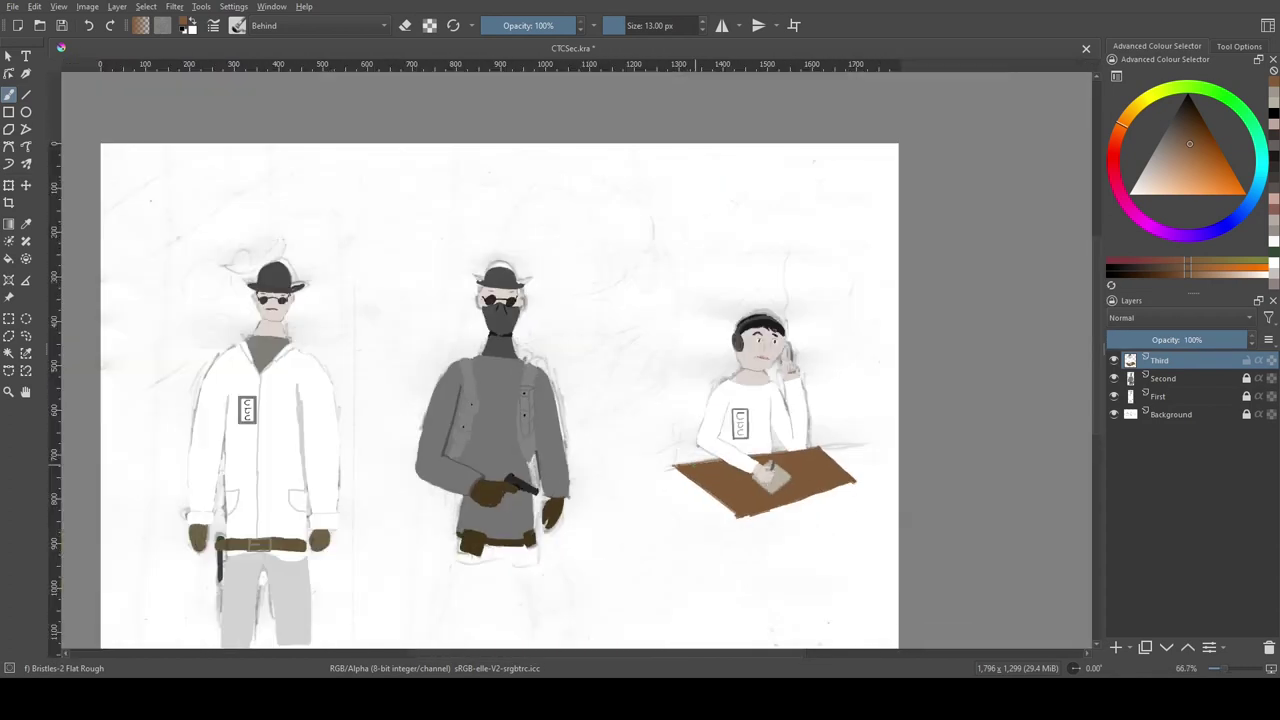
# Step: On the Second layer, outline the middle figure's trousers below the belt in brownish grey and fill them
pyautogui.press('+')
pyautogui.press('+')
pyautogui.press('+')
pyautogui.press('pagedown')
pyautogui.moveTo(455, 400)
pyautogui.mouseDown()
pyautogui.moveTo(590, 440)
pyautogui.moveTo(545, 440)
pyautogui.moveTo(565, 432)
pyautogui.mouseUp()
pyautogui.press('f')
pyautogui.click(600, 430)
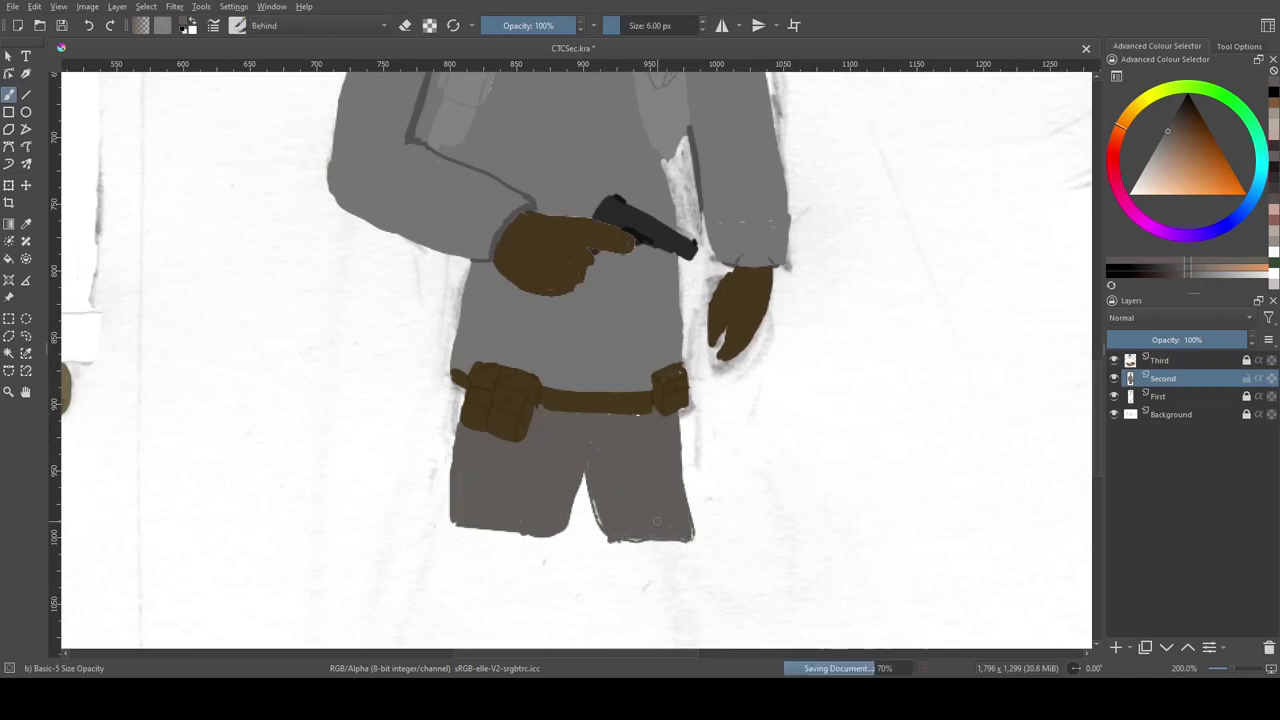
# Step: Add a new paint layer between the First and Background layers
pyautogui.press('2')
pyautogui.press('pagedown')
pyautogui.press('pagedown')
pyautogui.press('Insert')
# Step: Try gradients, including a reversed square-shaped one, and flat fills as a backdrop on the new layer
pyautogui.press('g')
pyautogui.moveTo(300, 340); pyautogui.dragTo(709, 337)
pyautogui.hotkey('ctrl', 'z')
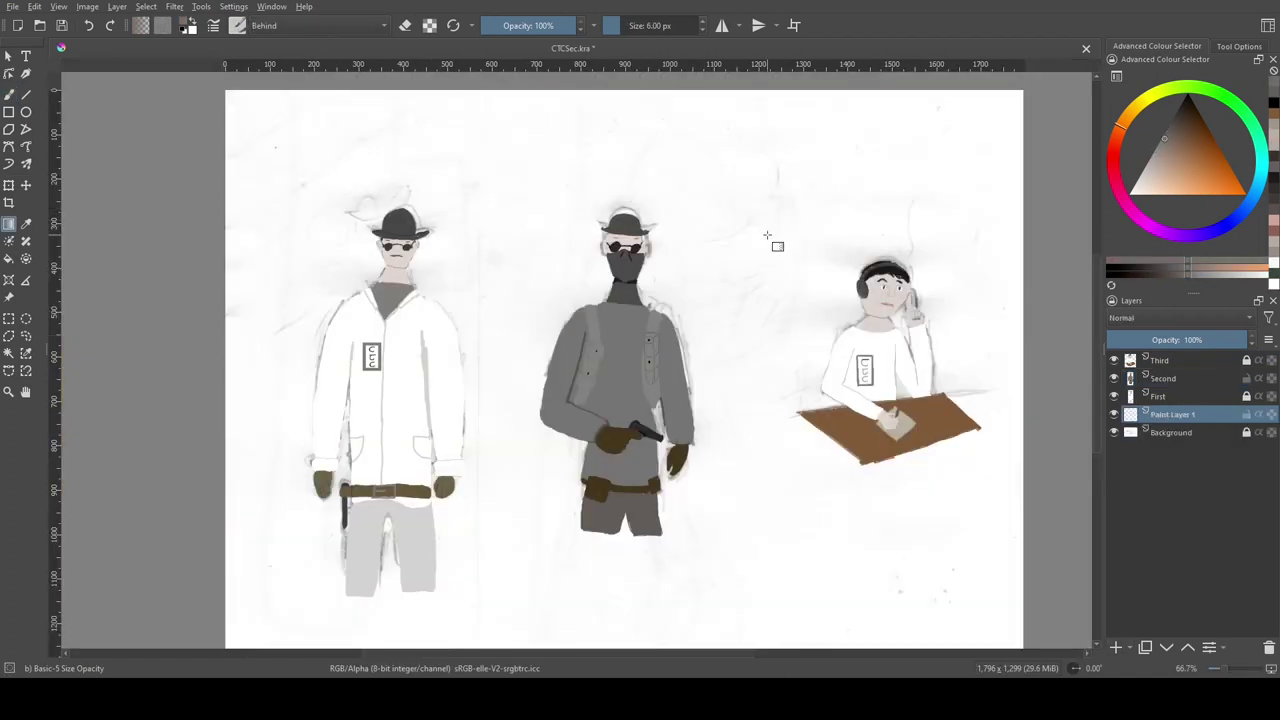
pyautogui.click(1239, 46)
pyautogui.moveTo(640, 400); pyautogui.dragTo(971, 229)
pyautogui.hotkey('ctrl', 'z')
pyautogui.moveTo(557, 214); pyautogui.dragTo(700, 400)
pyautogui.hotkey('ctrl', 'z')
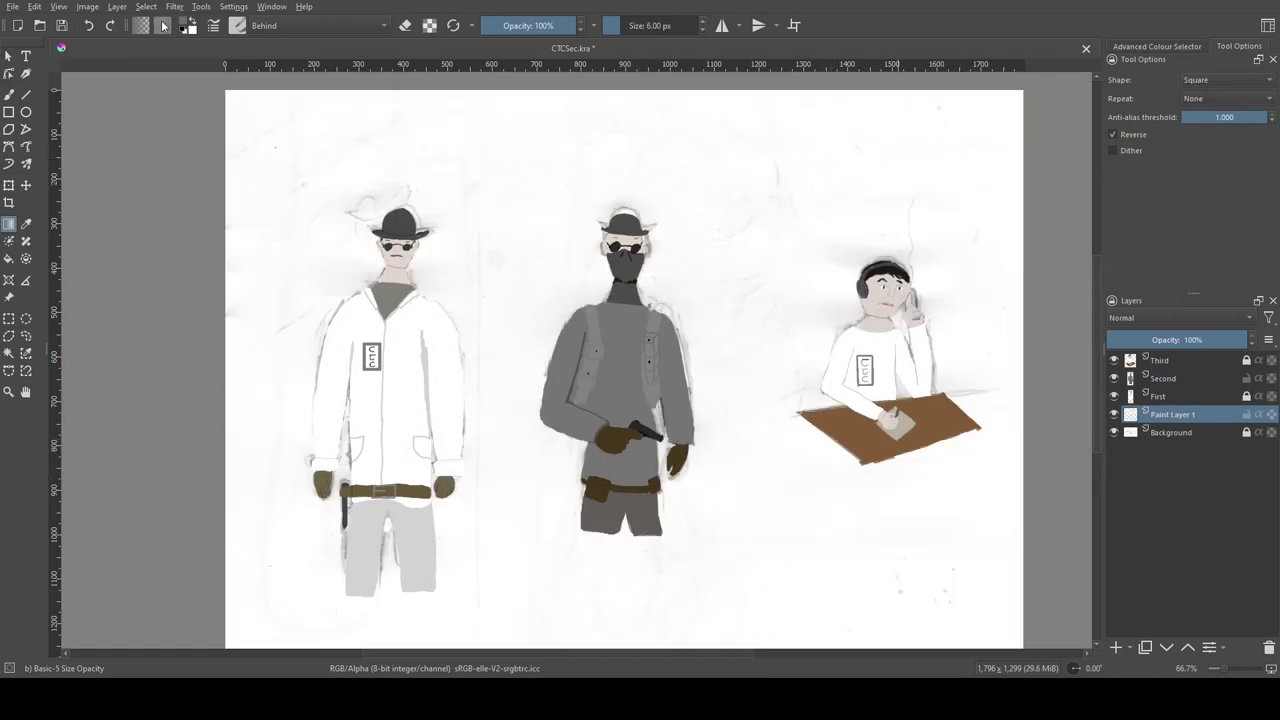
pyautogui.press('f')
pyautogui.click(529, 251)
pyautogui.click(831, 231)
pyautogui.hotkey('ctrl', 'z')
# Step: Unlock the figure layers and switch the brush to erasing on the Third layer to tidy the tabletop's edges
pyautogui.scroll(5, 831, 231)
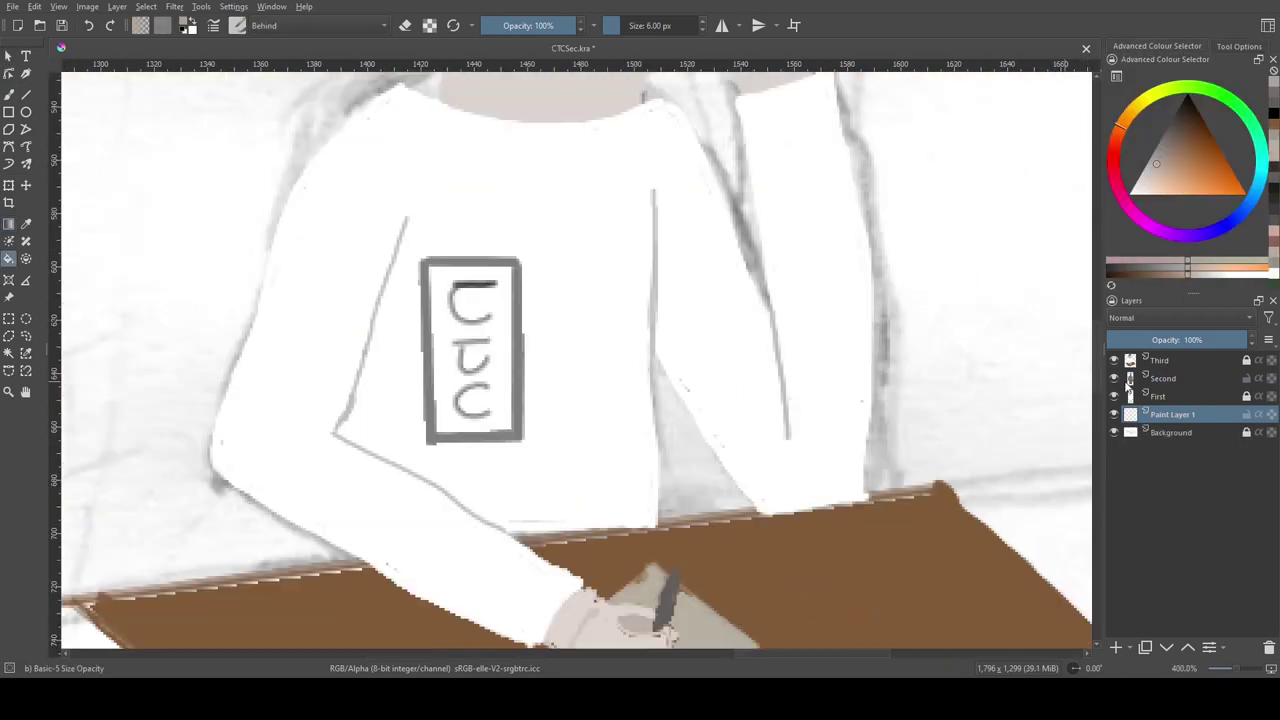
pyautogui.press('b')
pyautogui.scroll(-2, 781, 406)
pyautogui.scroll(-5, 781, 406)
pyautogui.scroll(2, 781, 406)
pyautogui.press('e')
pyautogui.press('pageup')
pyautogui.press('pageup')
pyautogui.press('pageup')
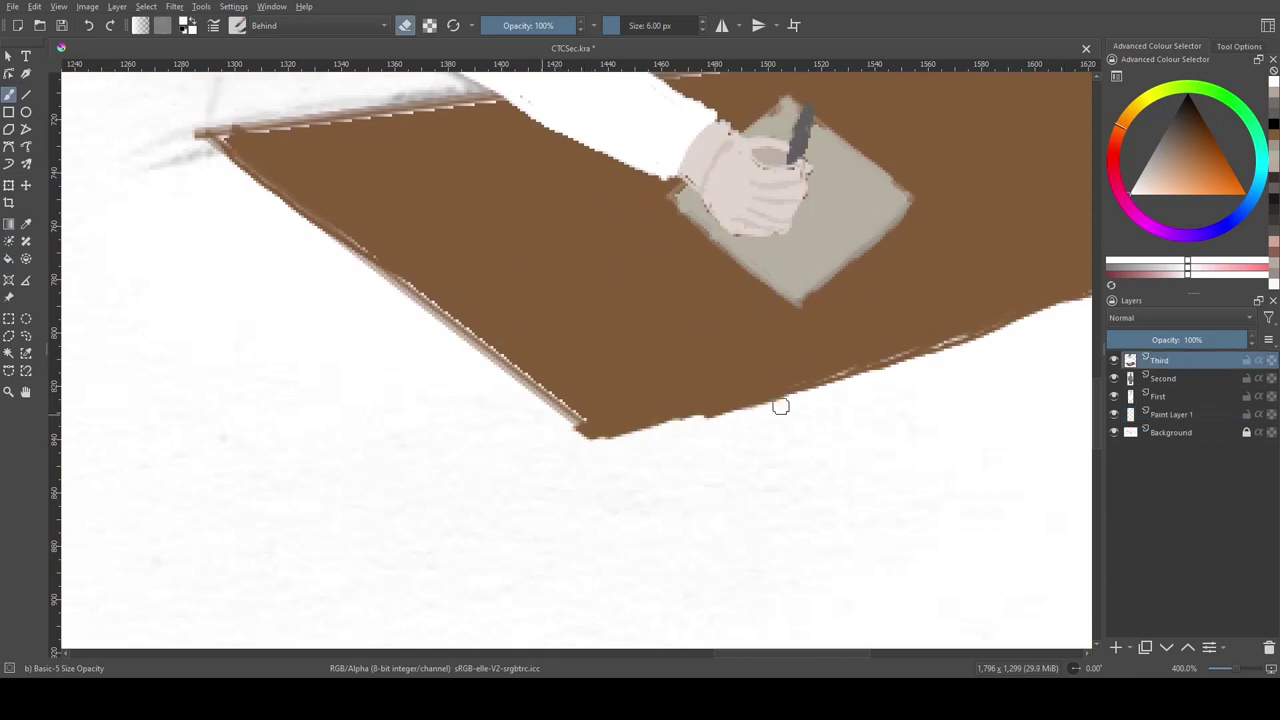
# Step: On the Second layer, extend the dark inner line of the middle figure's lowered arm upward in Normal mode with a 3 px brush
pyautogui.press('pagedown')
pyautogui.press('e')
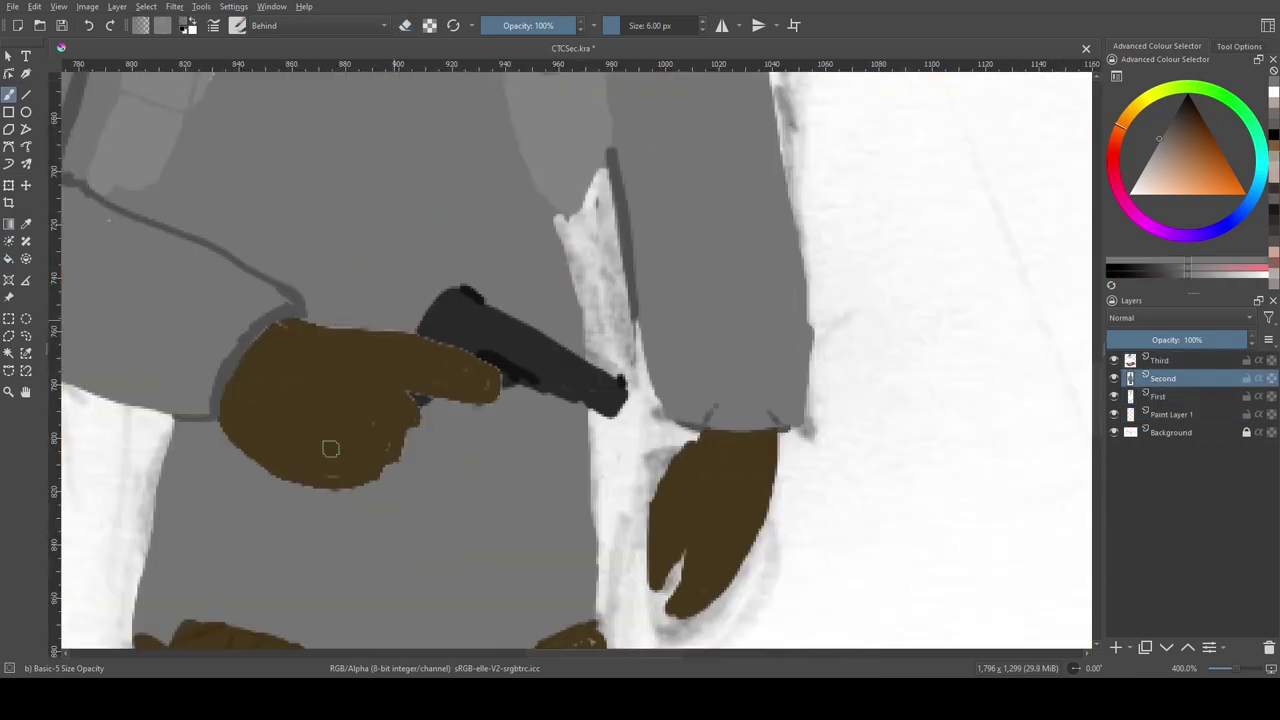
pyautogui.scroll(-3, 330, 449)
pyautogui.scroll(6, 330, 449)
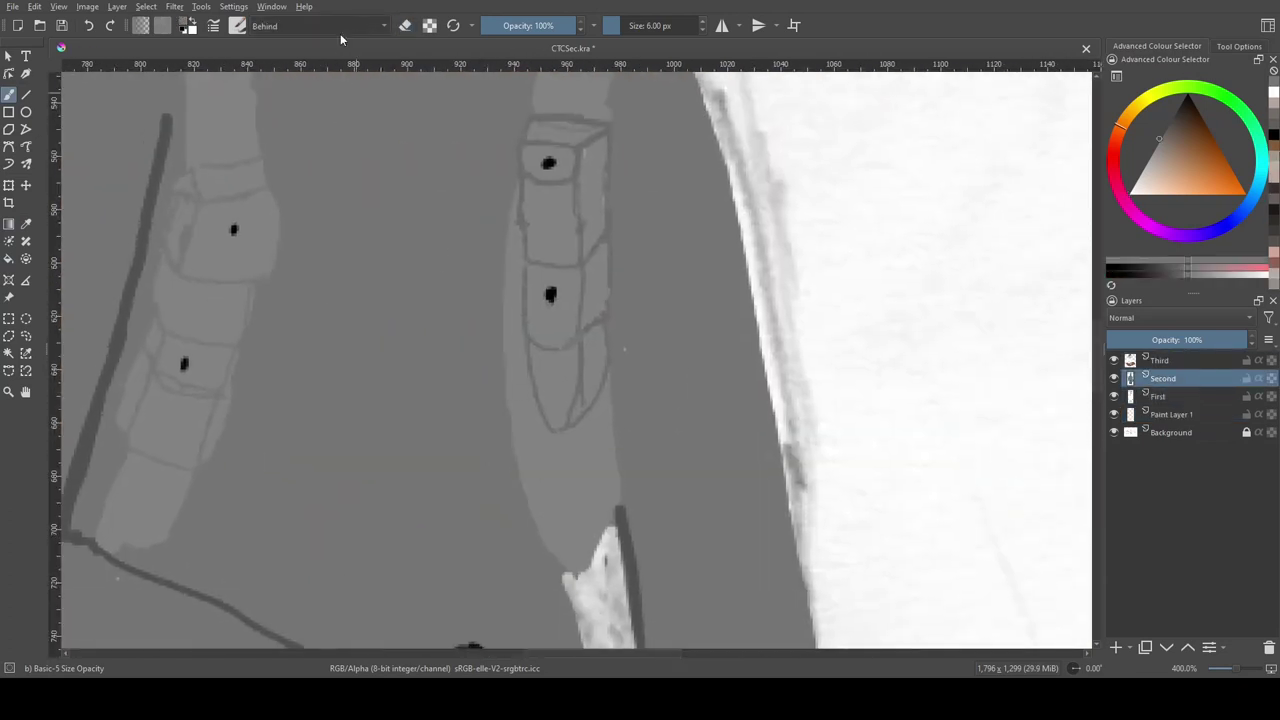
pyautogui.moveTo(605, 372); pyautogui.dragTo(618, 508)
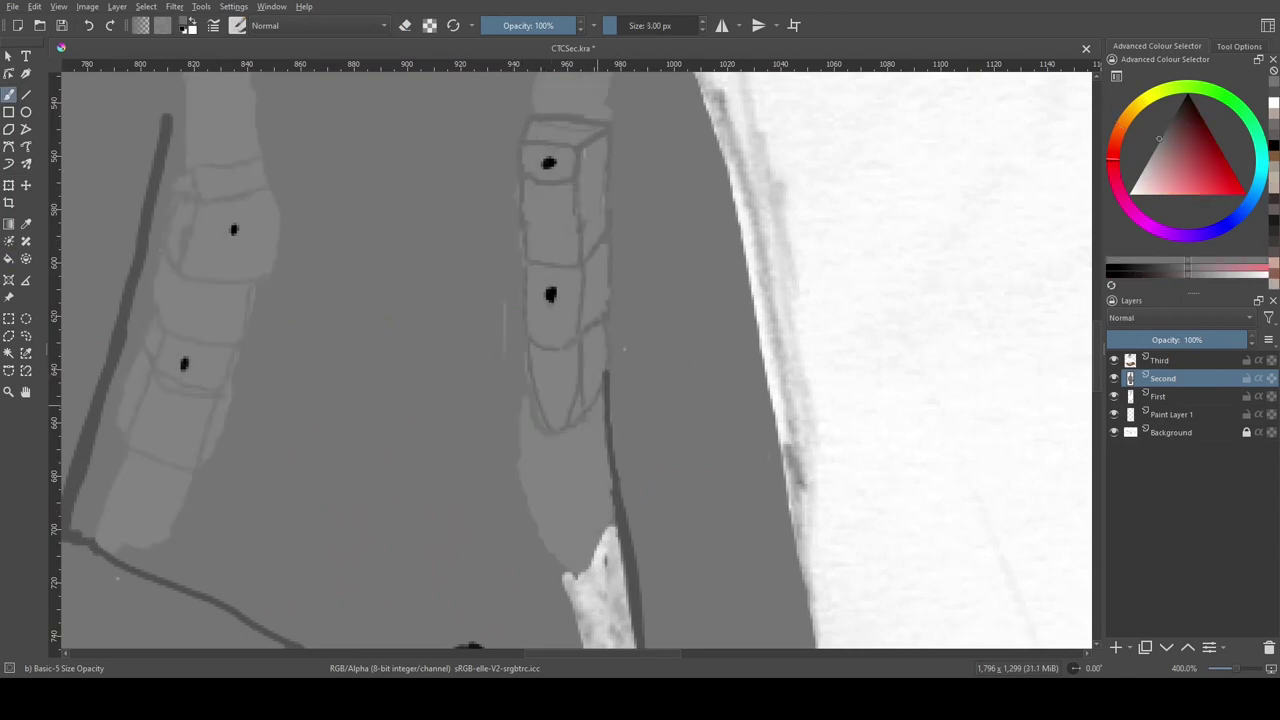
# Step: Touch up the middle figure's left vest strap and its edges in grey, using an 8 px and a 3 px brush
pyautogui.scroll(-2, 591, 400)
pyautogui.press(']')
pyautogui.press(']')
pyautogui.press(']')
pyautogui.press(']')
pyautogui.press(']')
pyautogui.scroll(1, 586, 409)
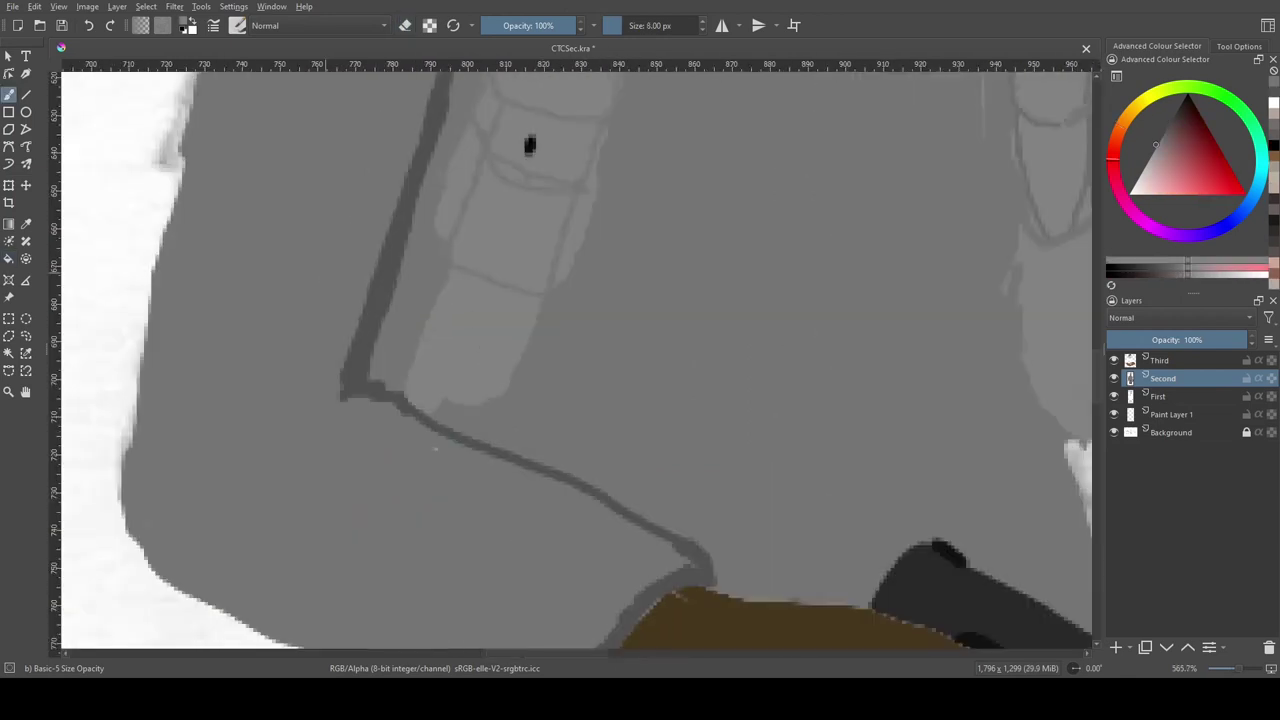
pyautogui.press('[')
pyautogui.press('[')
pyautogui.press('[')
pyautogui.press('[')
pyautogui.press('[')
pyautogui.scroll(2, 576, 354)
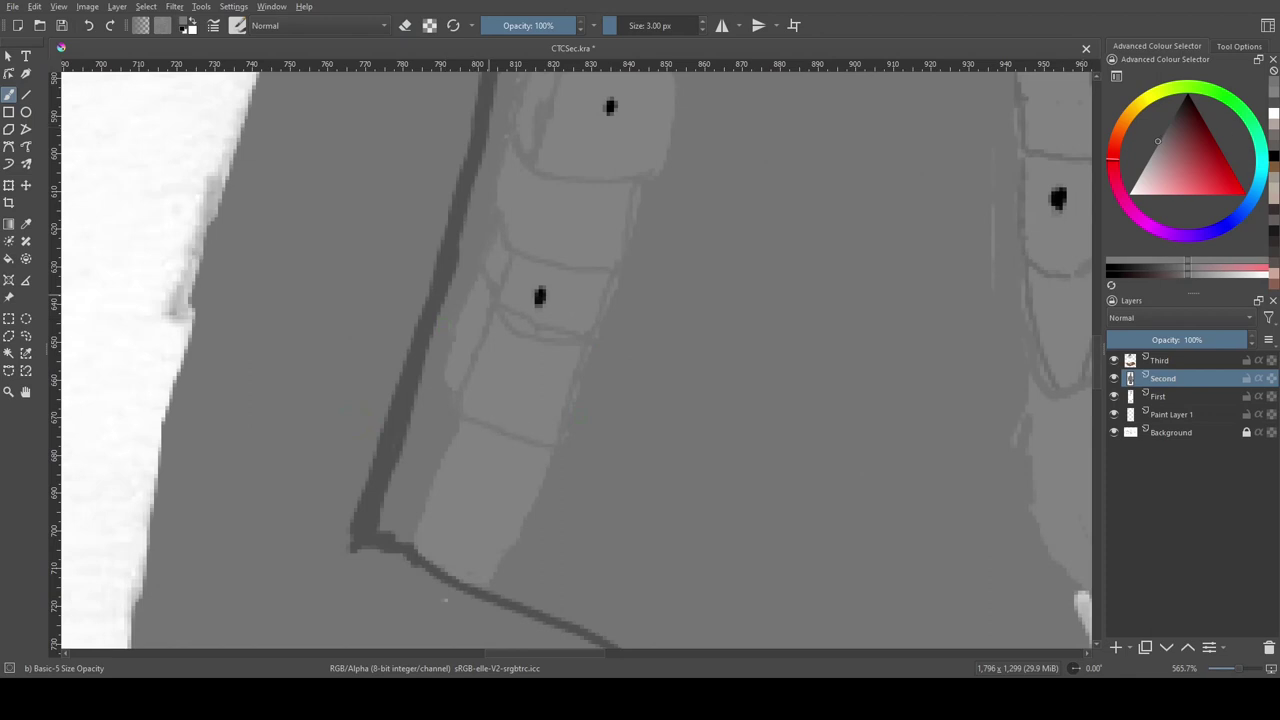
# Step: Redraw the outlines of the left strap's pouches with darker 1 px lines and save the drawing
pyautogui.press('[')
pyautogui.press('[')
pyautogui.press('k')
pyautogui.moveTo(490, 318); pyautogui.dragTo(465, 385)
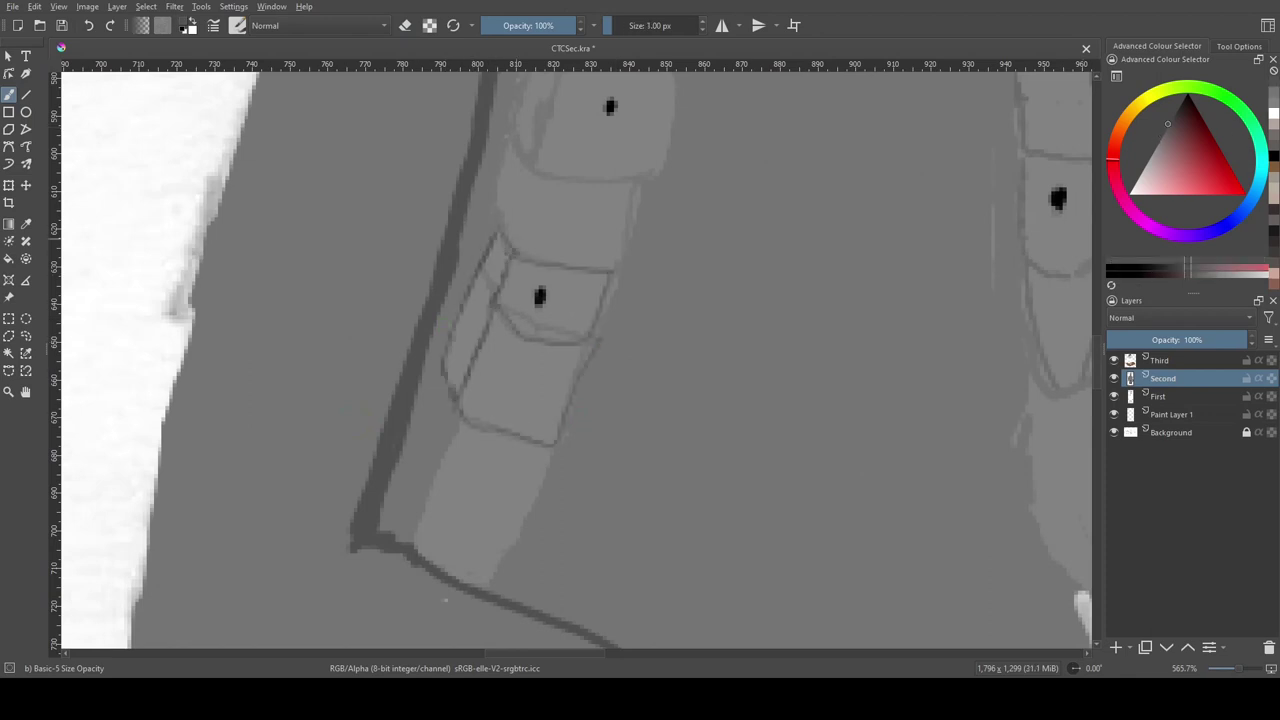
pyautogui.scroll(3, 577, 314)
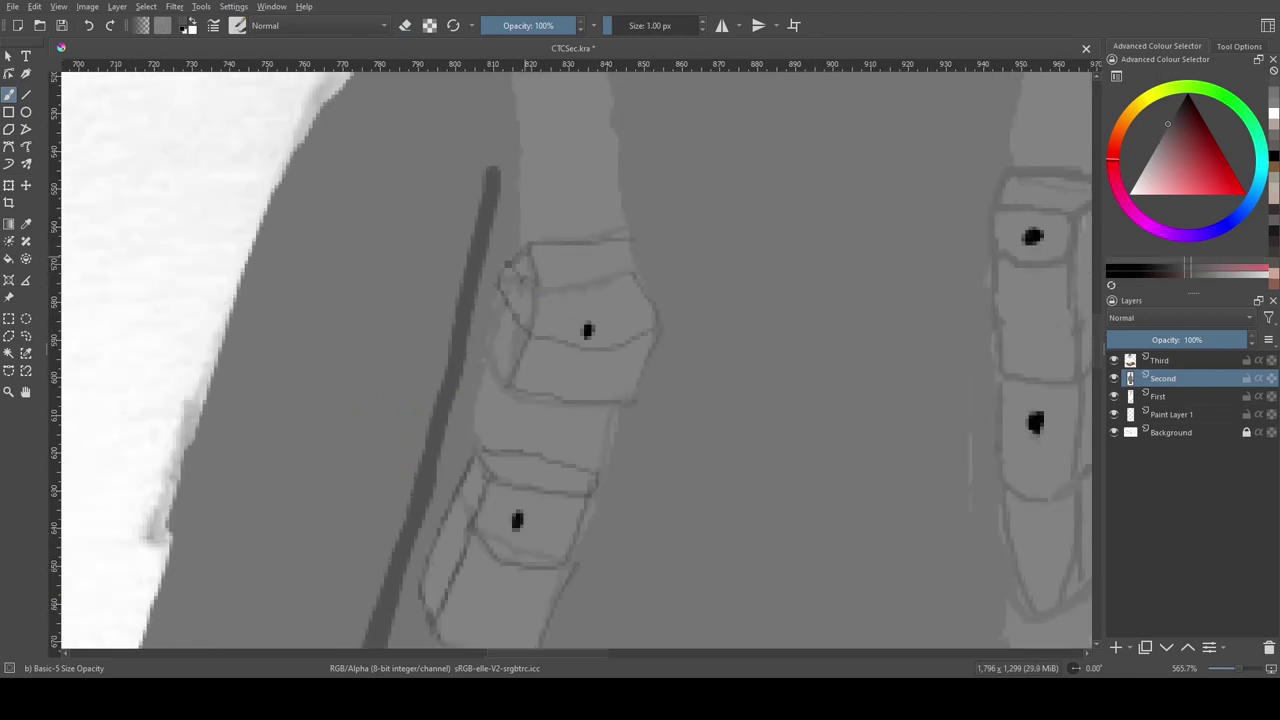
pyautogui.scroll(-2, 821, 366)
pyautogui.hscroll(4, 821, 366)
pyautogui.scroll(-3, 821, 366)
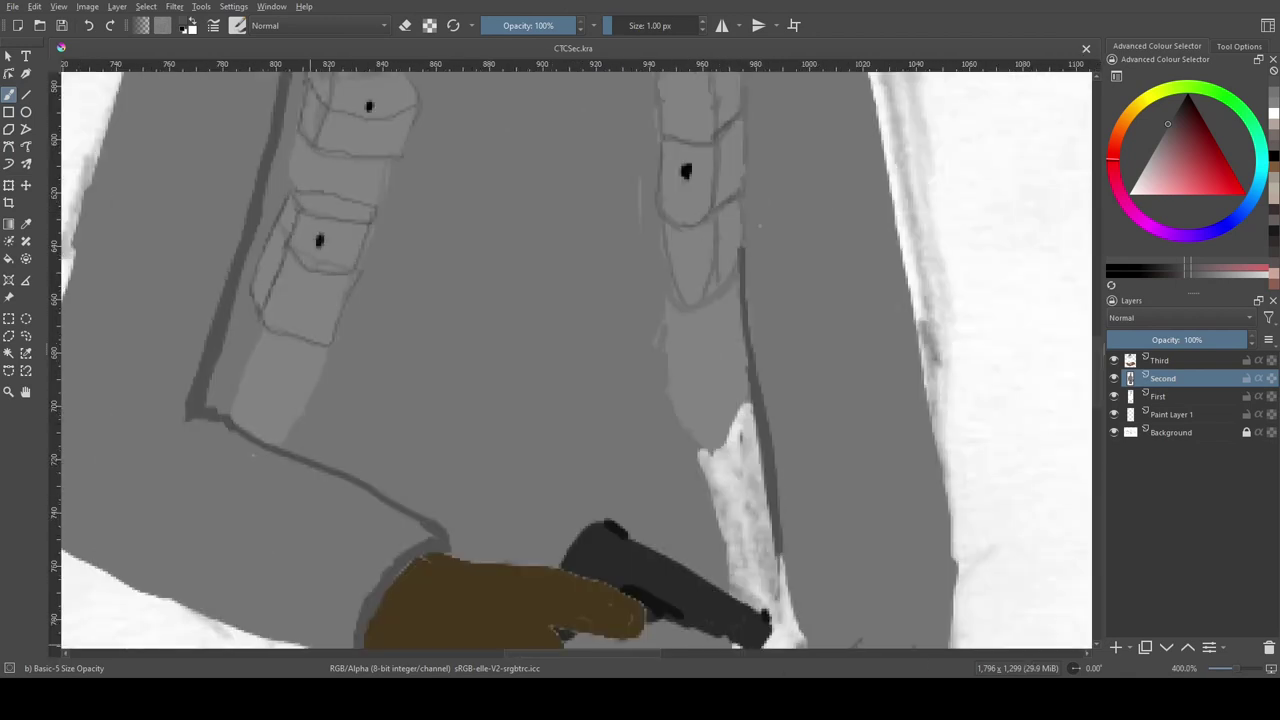
# Step: Sample the strap's grey and paint over the top flap of the left strap's lower pouch with a 1 px brush
pyautogui.scroll(4, 677, 357)
pyautogui.press('l')
pyautogui.press(']')
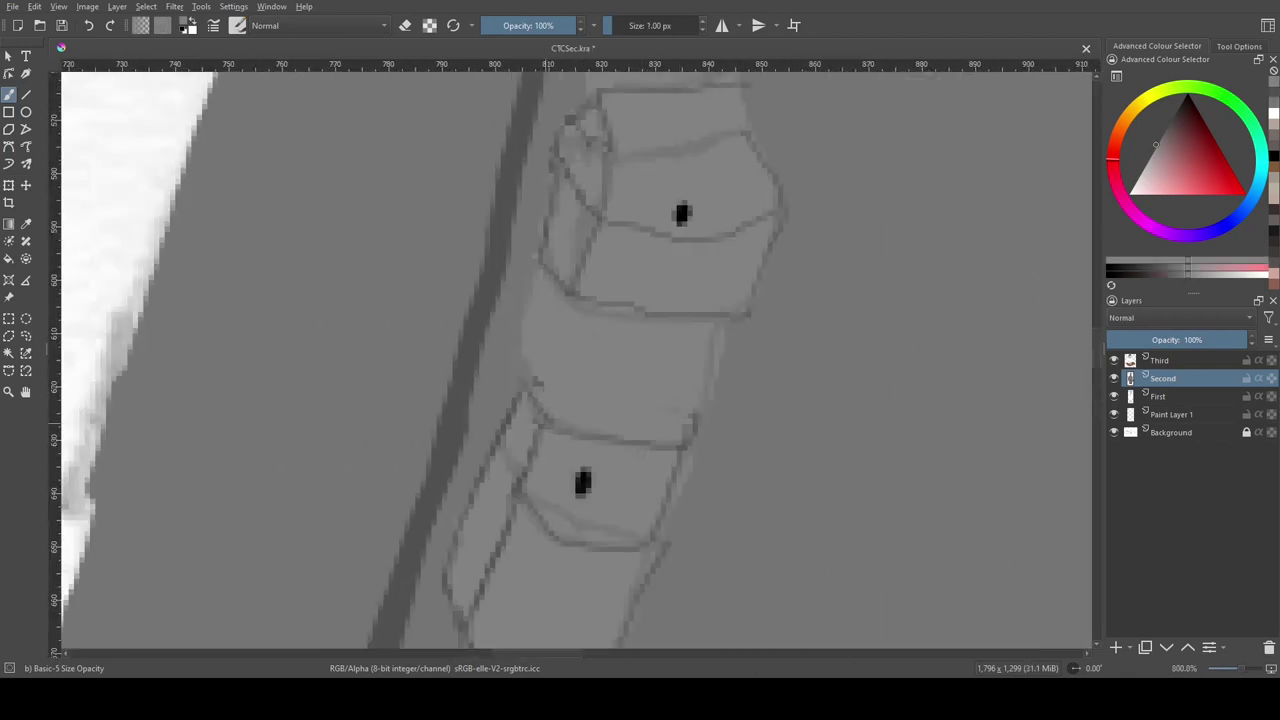
pyautogui.keyDown('ctrl'); pyautogui.click(532, 300); pyautogui.keyUp('ctrl')
pyautogui.press('m')
pyautogui.moveTo(766, 366); pyautogui.dragTo(849, 183)
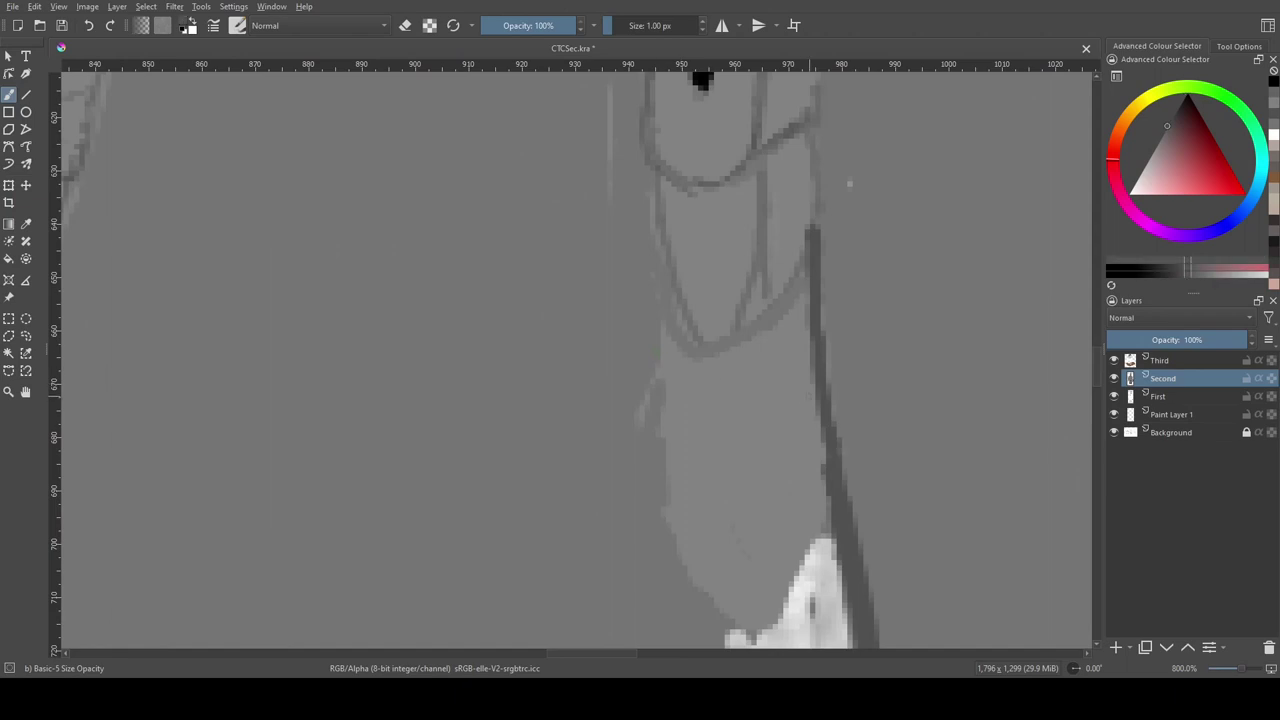
# Step: Darken the right strap's lowest pouch outline at 1 px, clear the strap below it, and add a small dotted pouch on the left strap
pyautogui.moveTo(656, 336); pyautogui.dragTo(712, 535)
pyautogui.moveTo(780, 360); pyautogui.dragTo(754, 442)
pyautogui.moveTo(740, 600)
pyautogui.mouseDown()
pyautogui.moveTo(763, 443)
pyautogui.moveTo(686, 457)
pyautogui.moveTo(700, 400)
pyautogui.mouseUp()
pyautogui.hotkey('ctrl', 'z')
pyautogui.moveTo(632, 262)
pyautogui.mouseDown()
pyautogui.moveTo(740, 425)
pyautogui.moveTo(742, 250)
pyautogui.mouseUp()
pyautogui.scroll(-3, 742, 250)
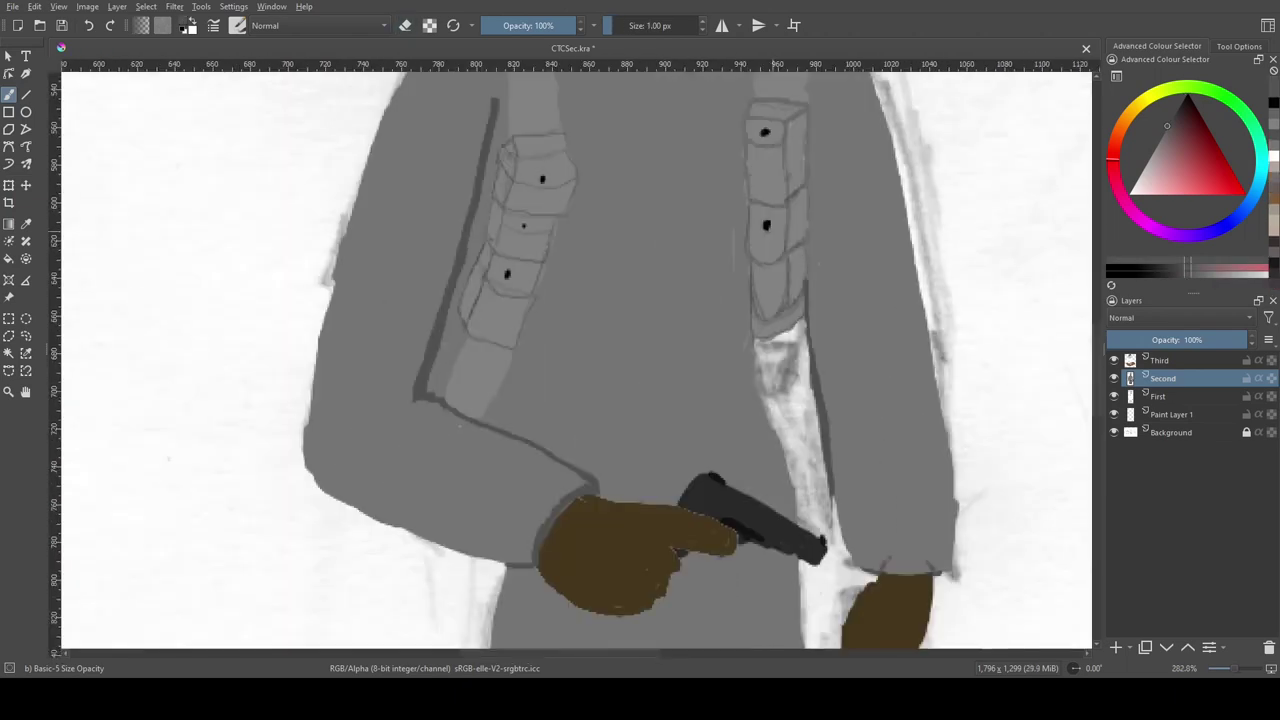
# Step: Paint the coat's grey over the left part of the gap below the right strap with a 3 px brush
pyautogui.scroll(4, 576, 355)
pyautogui.scroll(-5, 576, 355)
pyautogui.scroll(4, 800, 430)
pyautogui.moveTo(495, 260)
pyautogui.mouseDown()
pyautogui.moveTo(530, 420)
pyautogui.moveTo(520, 400)
pyautogui.mouseUp()
pyautogui.scroll(1, 484, 247)
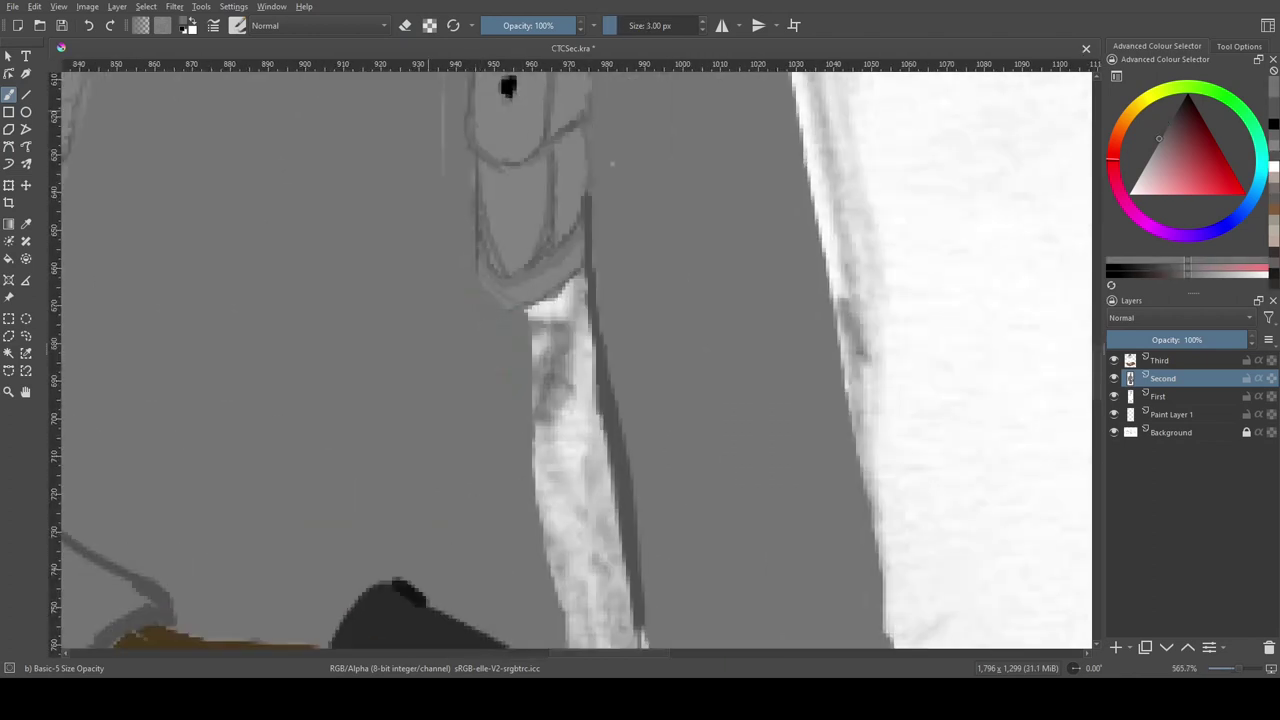
# Step: On Paint Layer 1, apply a reversed spiral gradient over a grey backdrop behind the figures
pyautogui.hotkey('ctrl', 'shift', '0')
pyautogui.click(1237, 47)
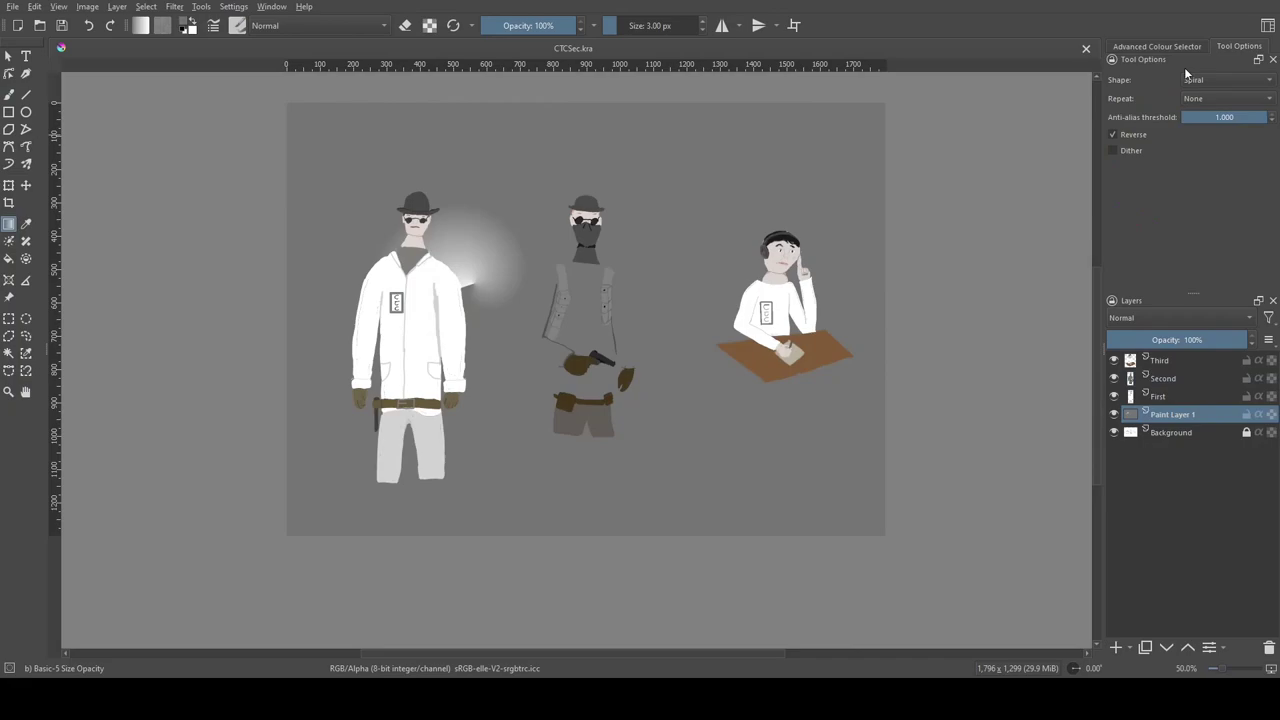